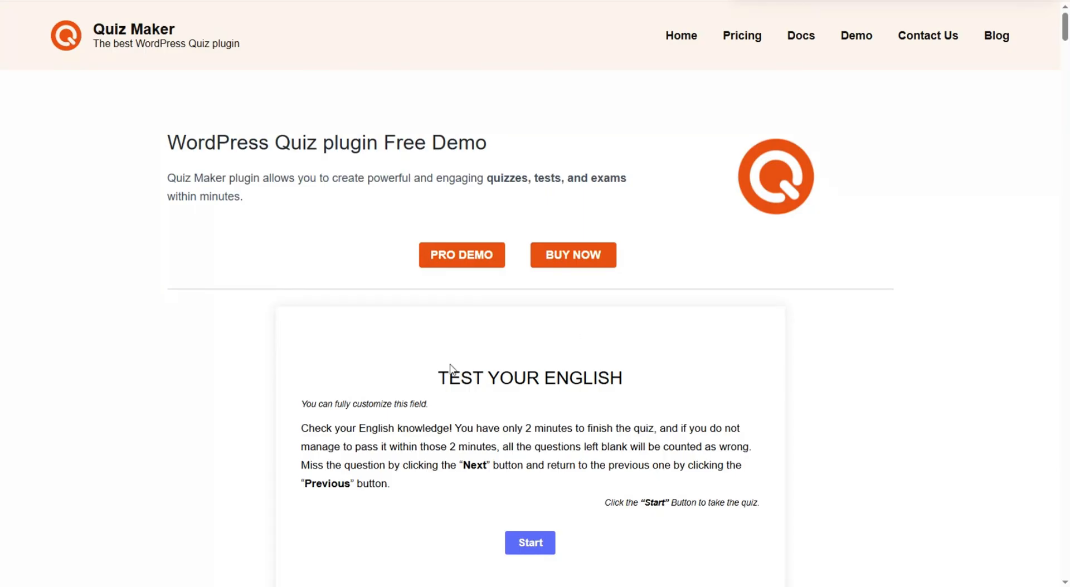
- Start the Test Your English quiz, answer 'father' for question 1, and dismiss the 50% OFF ad
{"action": "scroll", "coordinate": [446, 248], "scroll_direction": "down", "scroll_amount": 5}
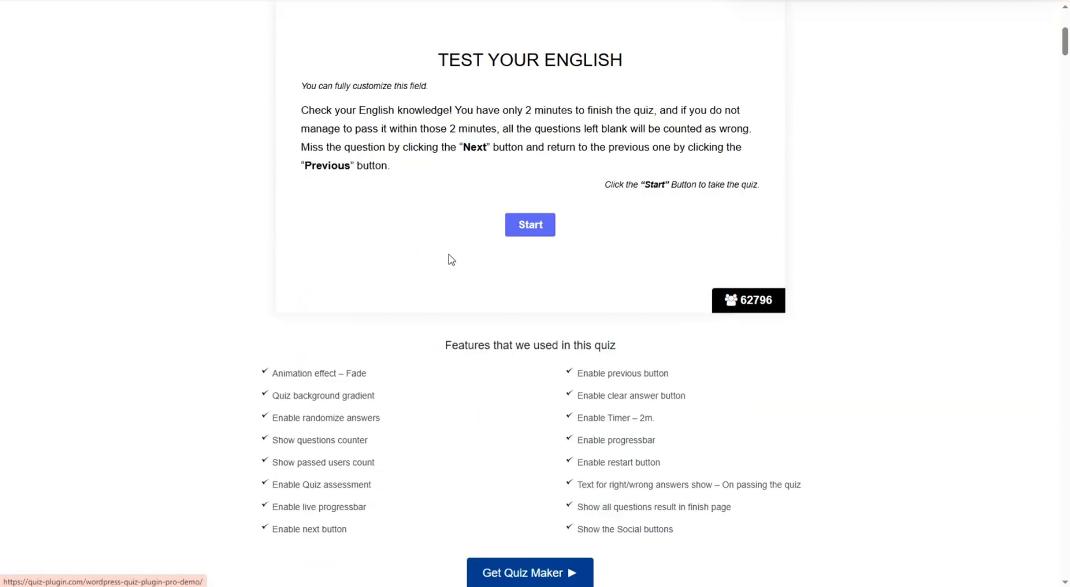
{"action": "scroll", "coordinate": [452, 262], "scroll_direction": "down", "scroll_amount": 10}
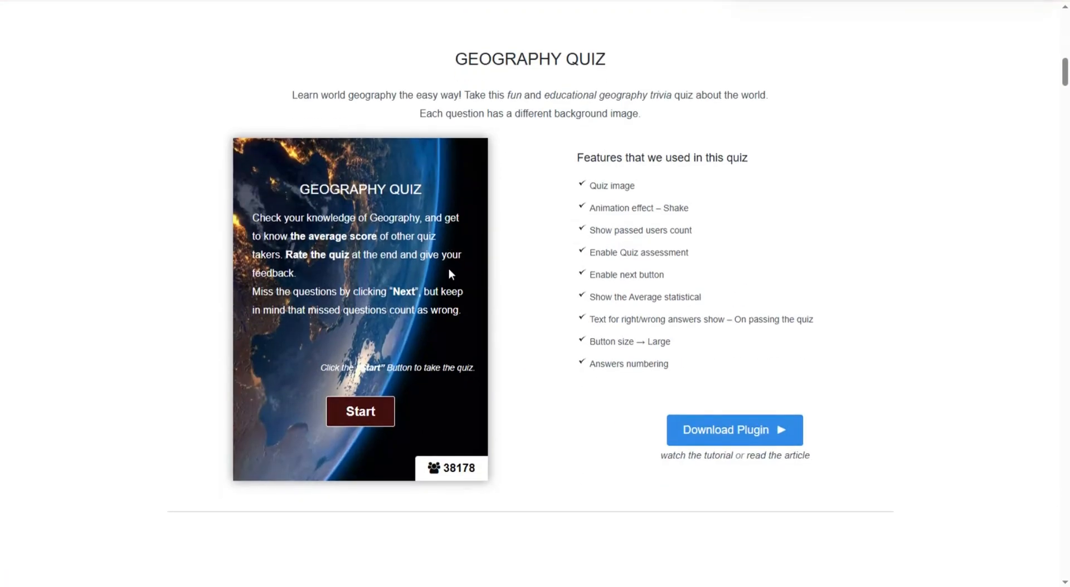
{"action": "scroll", "coordinate": [448, 273], "scroll_direction": "down", "scroll_amount": 10}
{"action": "scroll", "coordinate": [447, 277], "scroll_direction": "up", "scroll_amount": 5}
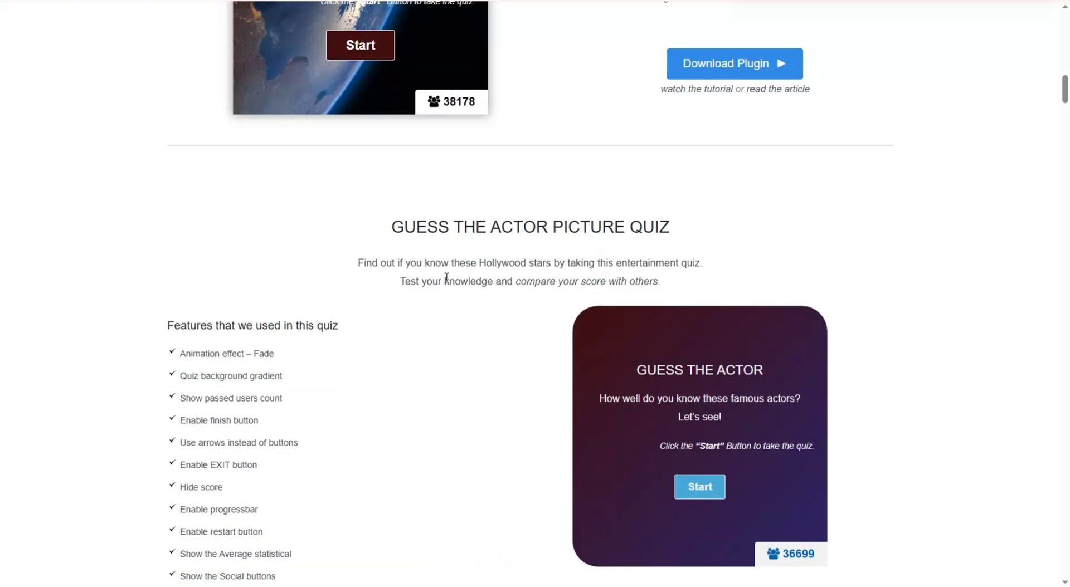
{"action": "scroll", "coordinate": [447, 277], "scroll_direction": "up", "scroll_amount": 17}
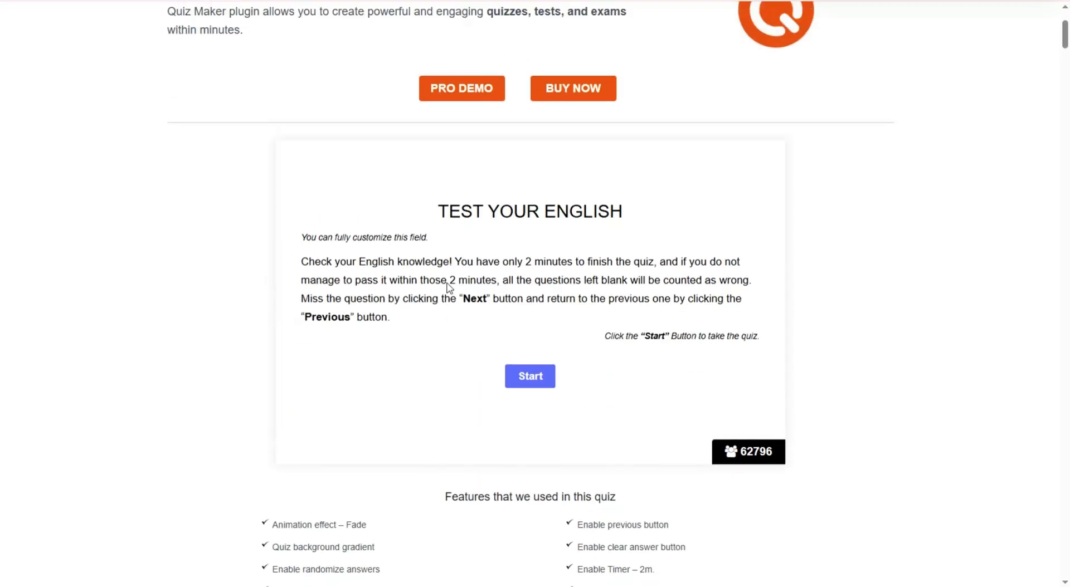
{"action": "scroll", "coordinate": [444, 236], "scroll_direction": "down", "scroll_amount": 1}
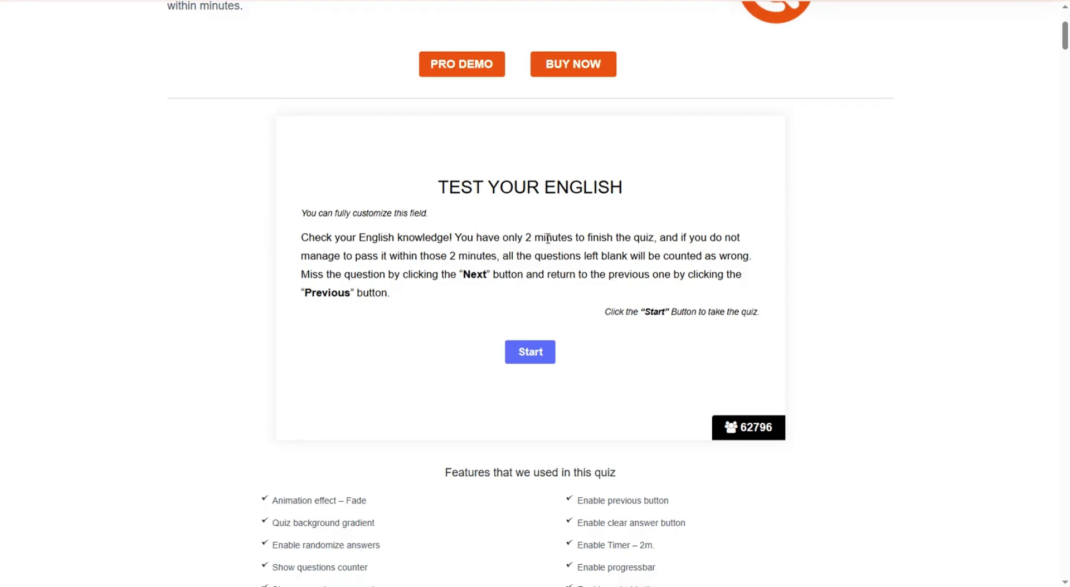
{"action": "left_click", "coordinate": [527, 364]}
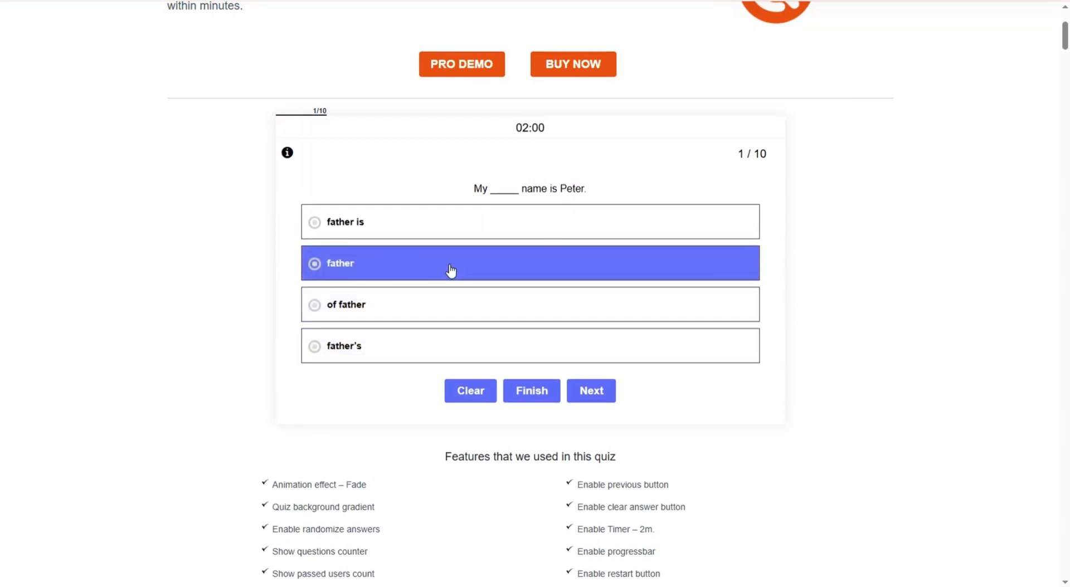
{"action": "left_click", "coordinate": [451, 270]}
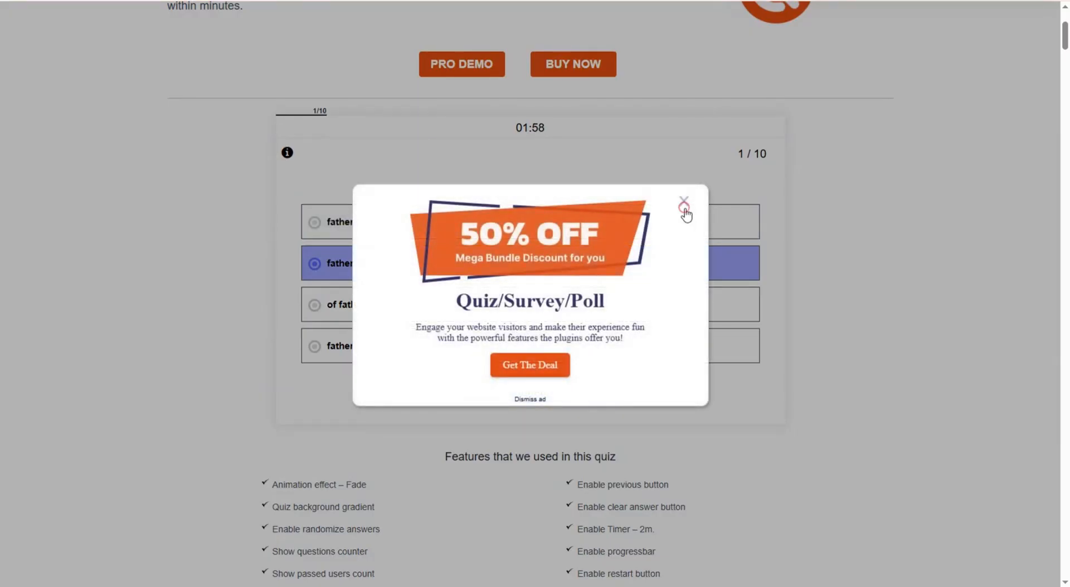
{"action": "left_click", "coordinate": [685, 207]}
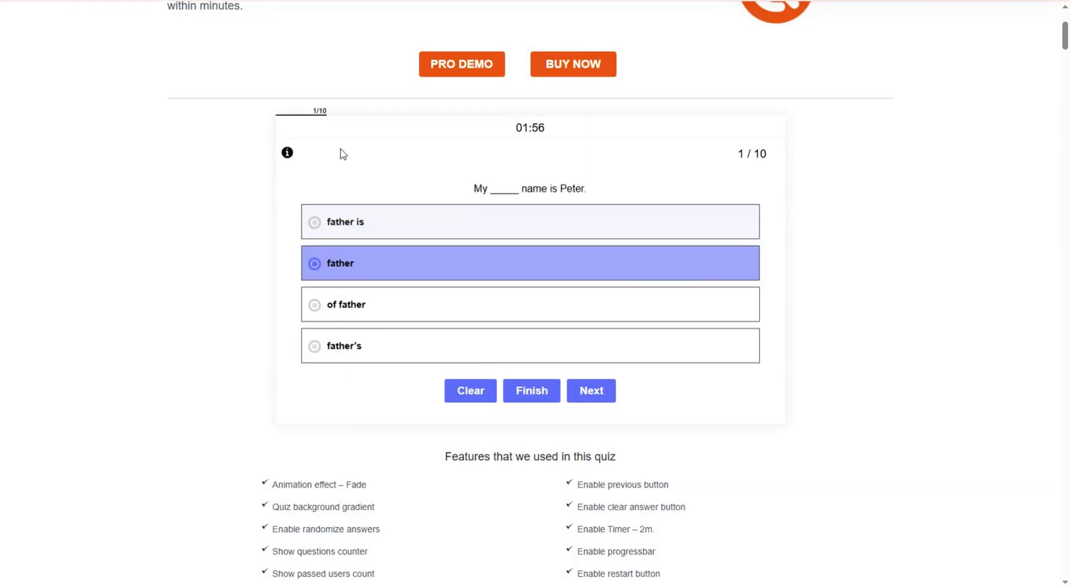
{"action": "mouse_move", "coordinate": [286, 156]}
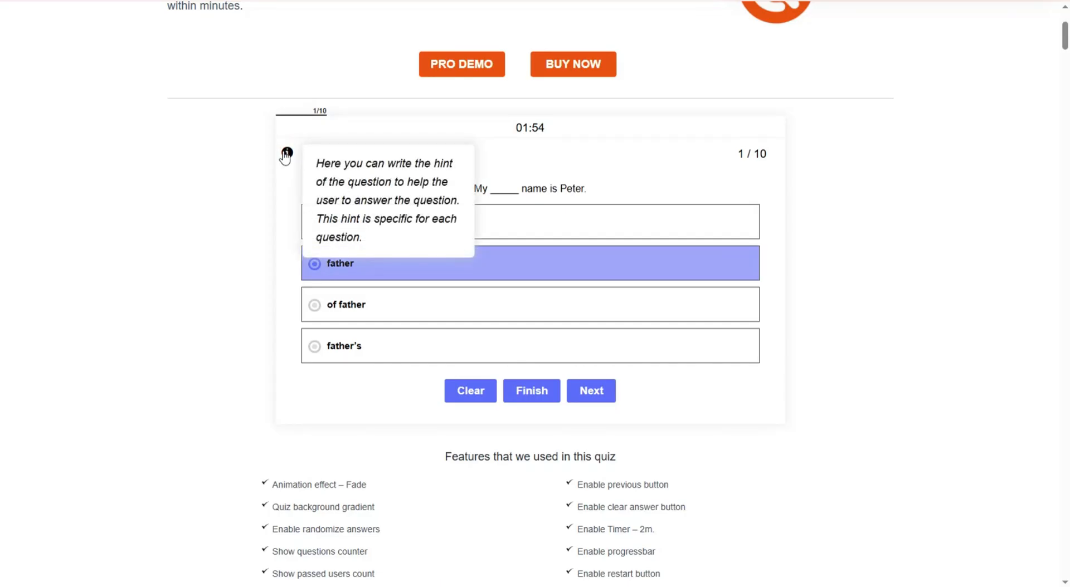
{"action": "left_click", "coordinate": [596, 391]}
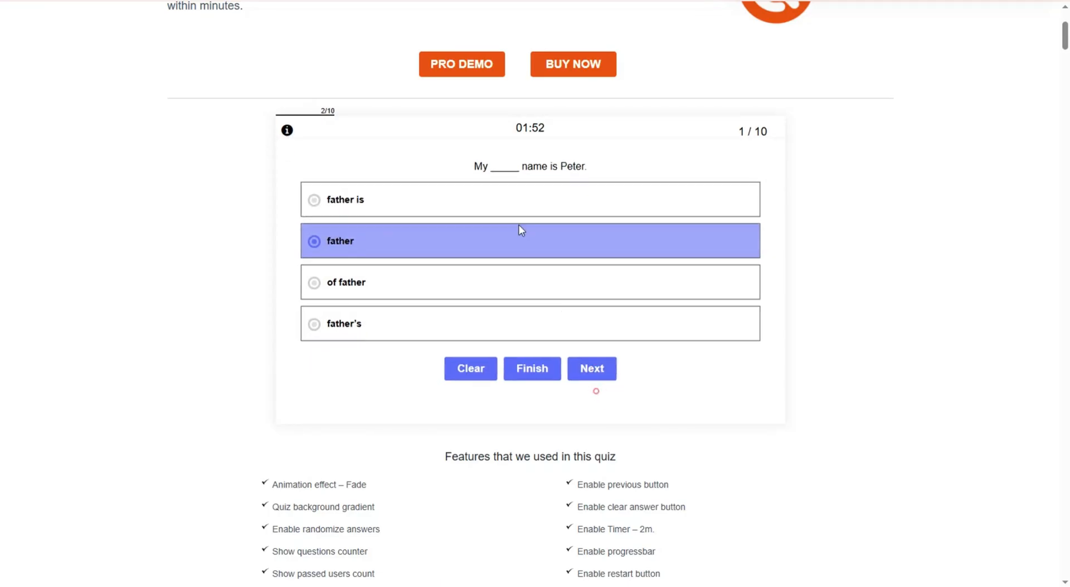
- Skip questions 2–4, then answer 'You play' for question 5 and 'about' for question 6
{"action": "left_click", "coordinate": [618, 389]}
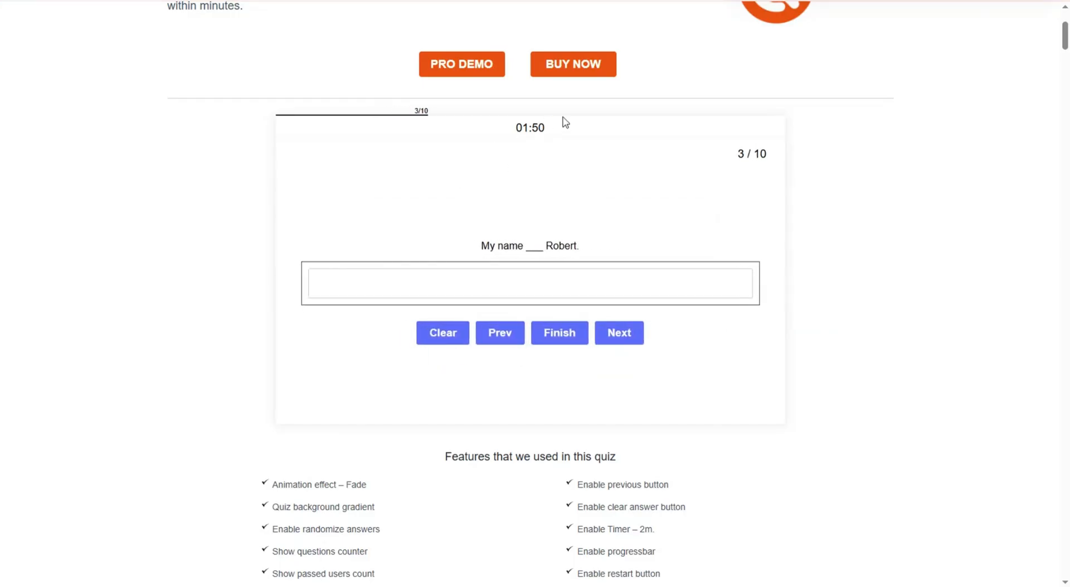
{"action": "left_click", "coordinate": [639, 341]}
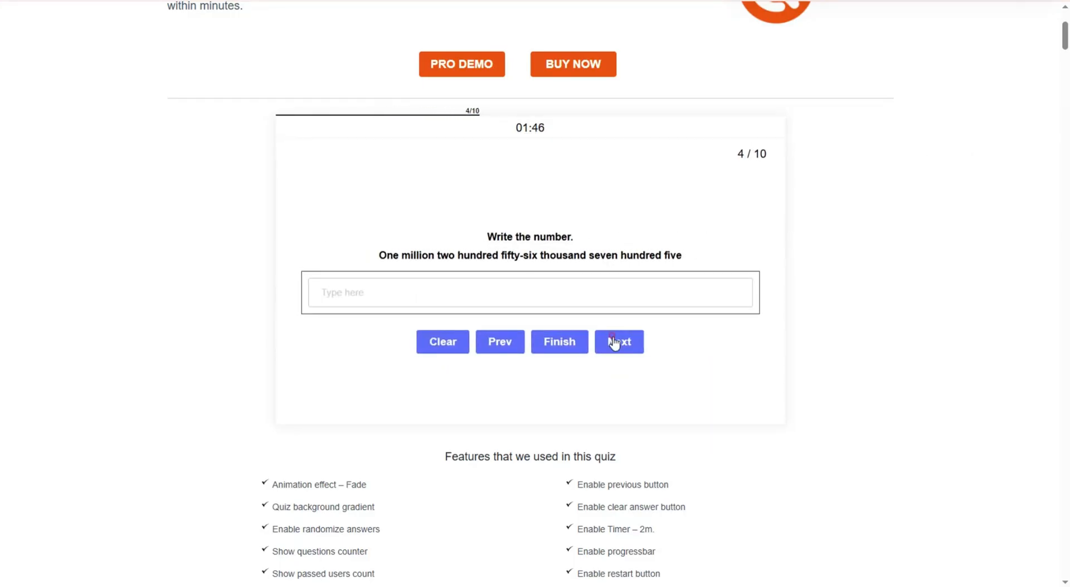
{"action": "left_click", "coordinate": [614, 341]}
{"action": "left_click", "coordinate": [582, 273]}
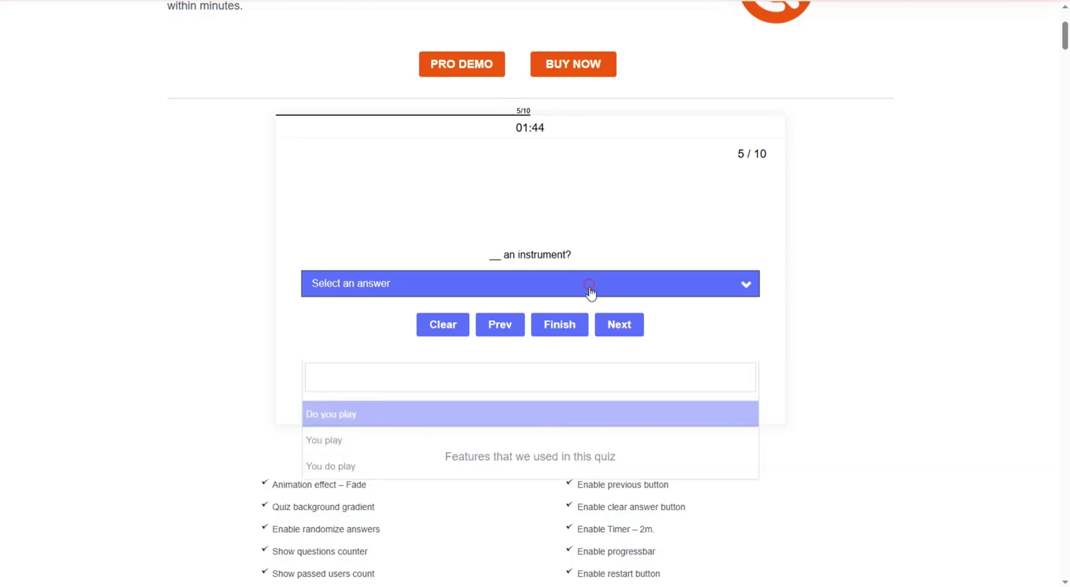
{"action": "left_click", "coordinate": [441, 382]}
{"action": "left_click", "coordinate": [619, 323]}
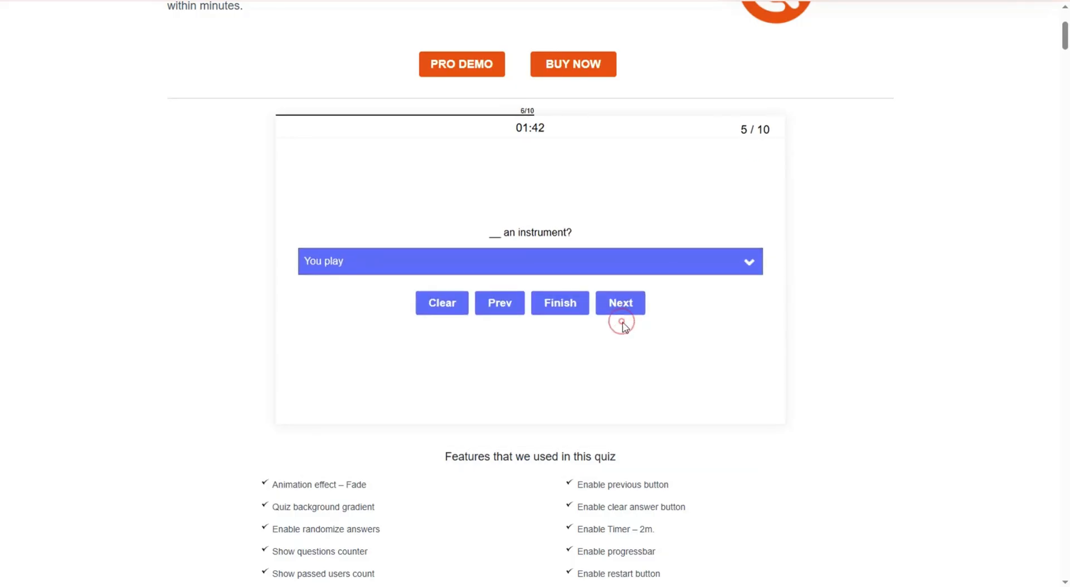
{"action": "left_click", "coordinate": [525, 276]}
- Skip questions 7–9, answer question 10, and submit for the 20% result
{"action": "left_click", "coordinate": [627, 390]}
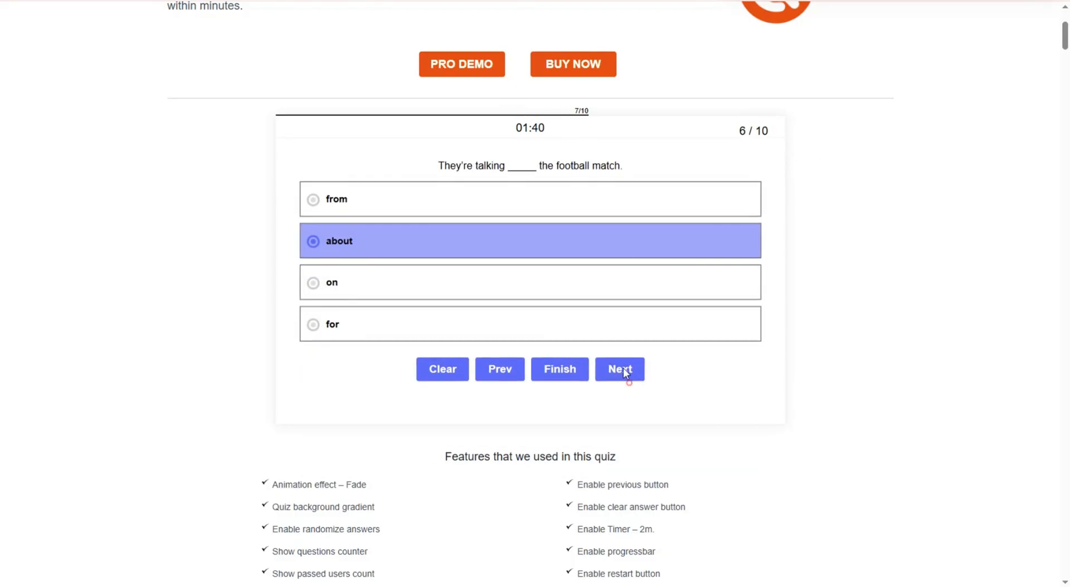
{"action": "left_click", "coordinate": [623, 391]}
{"action": "left_click", "coordinate": [621, 382]}
{"action": "left_click", "coordinate": [631, 382]}
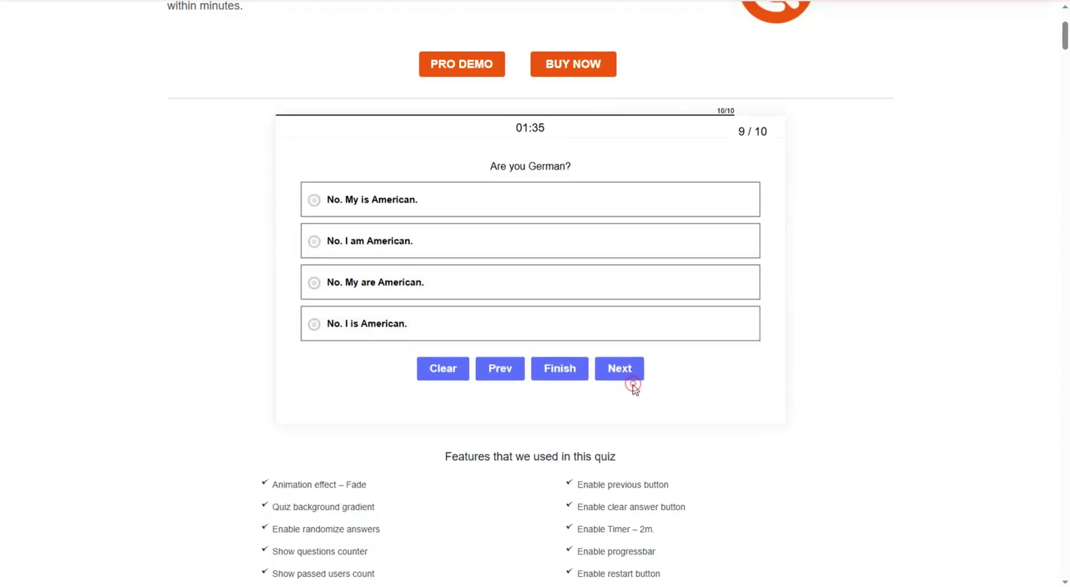
{"action": "left_click", "coordinate": [442, 303]}
{"action": "left_click", "coordinate": [587, 390]}
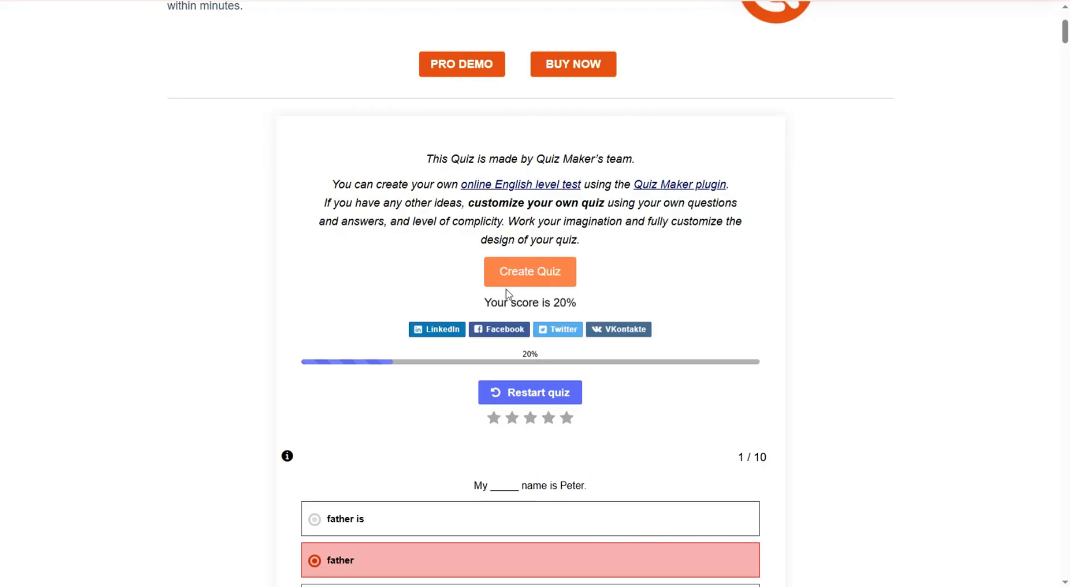
- Find and briefly highlight the 20% score sentence on the results page
{"action": "scroll", "coordinate": [588, 286], "scroll_direction": "down", "scroll_amount": 6}
{"action": "scroll", "coordinate": [585, 284], "scroll_direction": "up", "scroll_amount": 7}
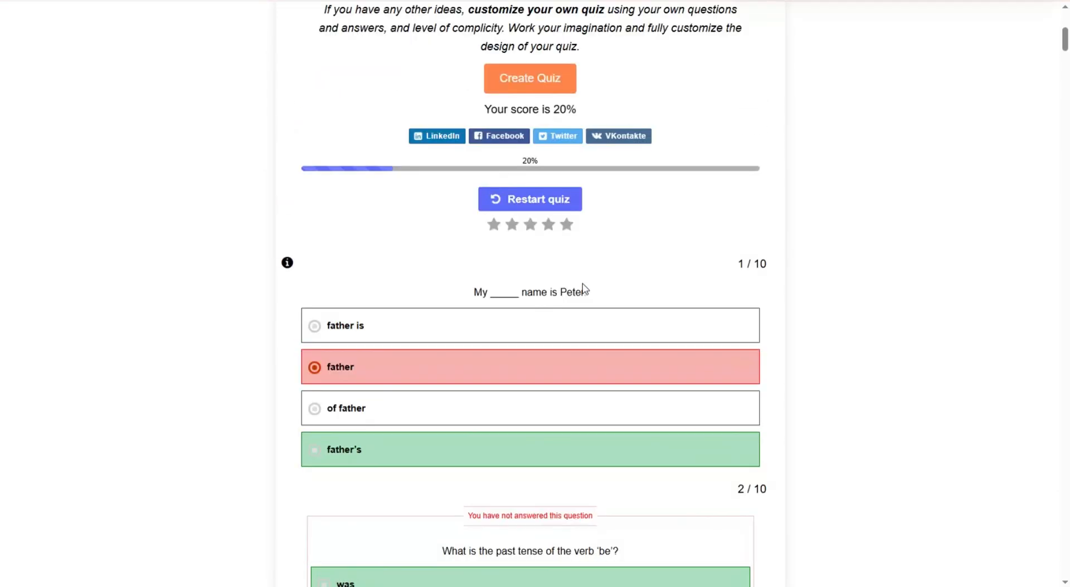
{"action": "scroll", "coordinate": [610, 269], "scroll_direction": "down", "scroll_amount": 1}
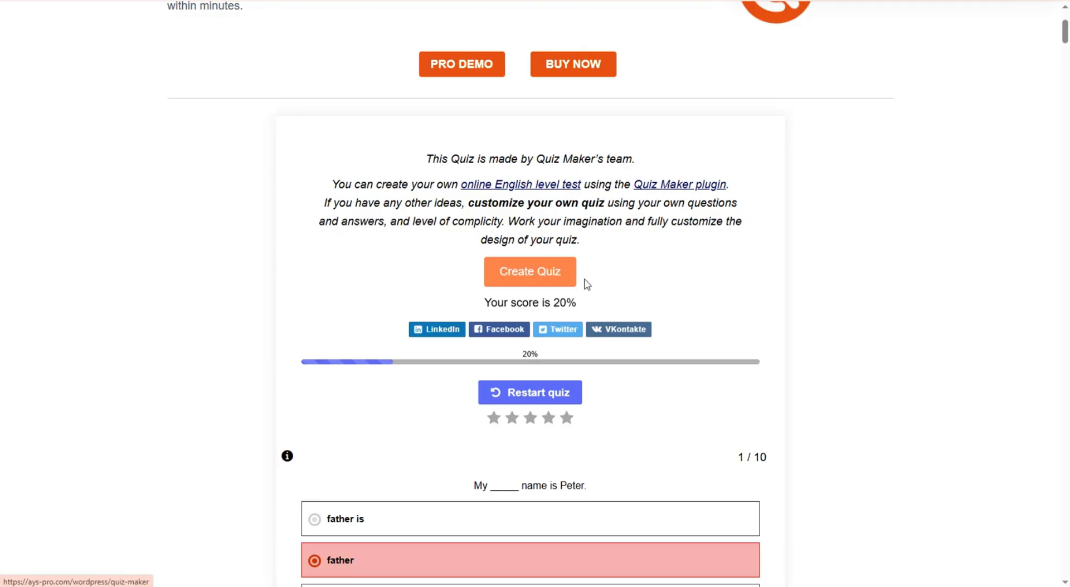
{"action": "left_click_drag", "start_coordinate": [497, 304], "coordinate": [574, 308]}
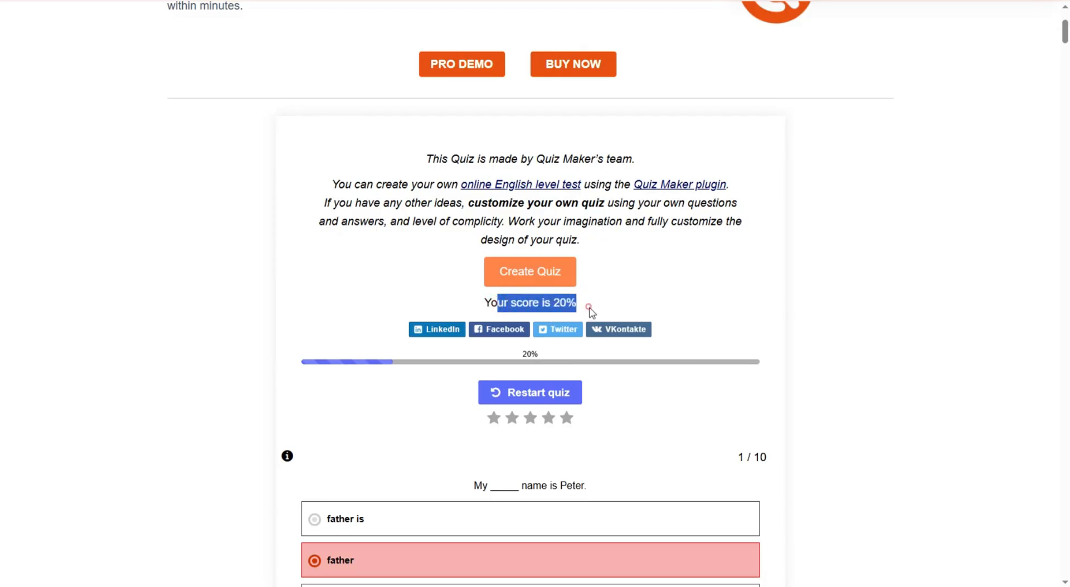
{"action": "left_click", "coordinate": [590, 308]}
- Give the quiz a five-star rating and review the color-coded correct and wrong answers
{"action": "scroll", "coordinate": [557, 305], "scroll_direction": "down", "scroll_amount": 1}
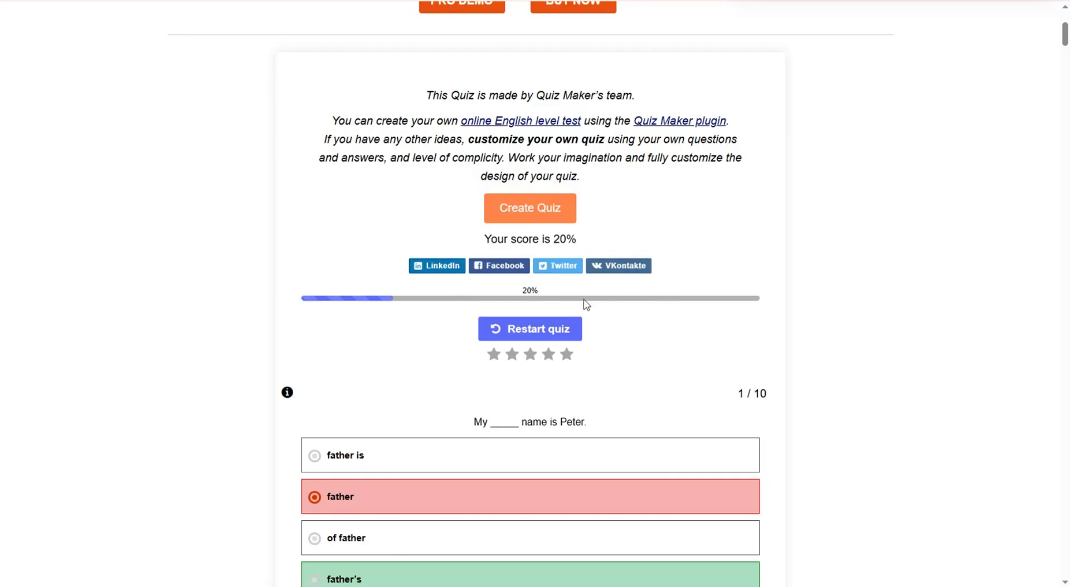
{"action": "scroll", "coordinate": [549, 309], "scroll_direction": "down", "scroll_amount": 1}
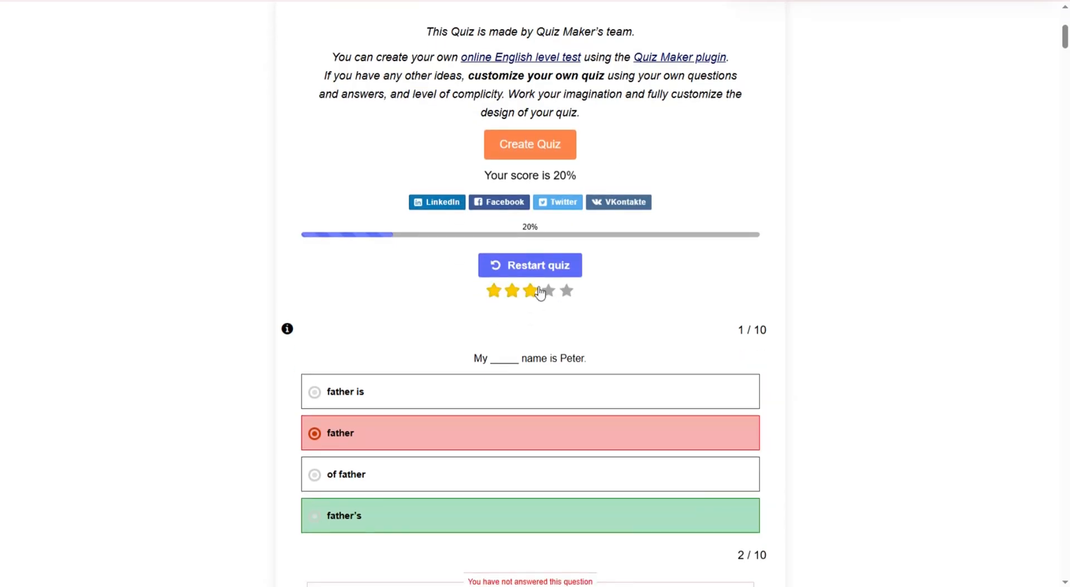
{"action": "left_click", "coordinate": [566, 291]}
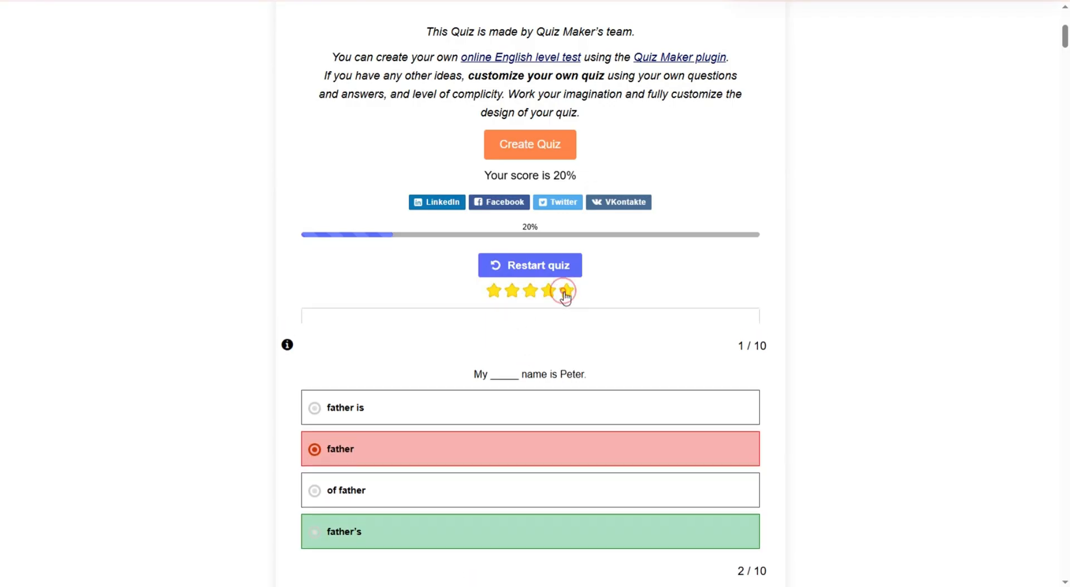
{"action": "scroll", "coordinate": [557, 288], "scroll_direction": "down", "scroll_amount": 2}
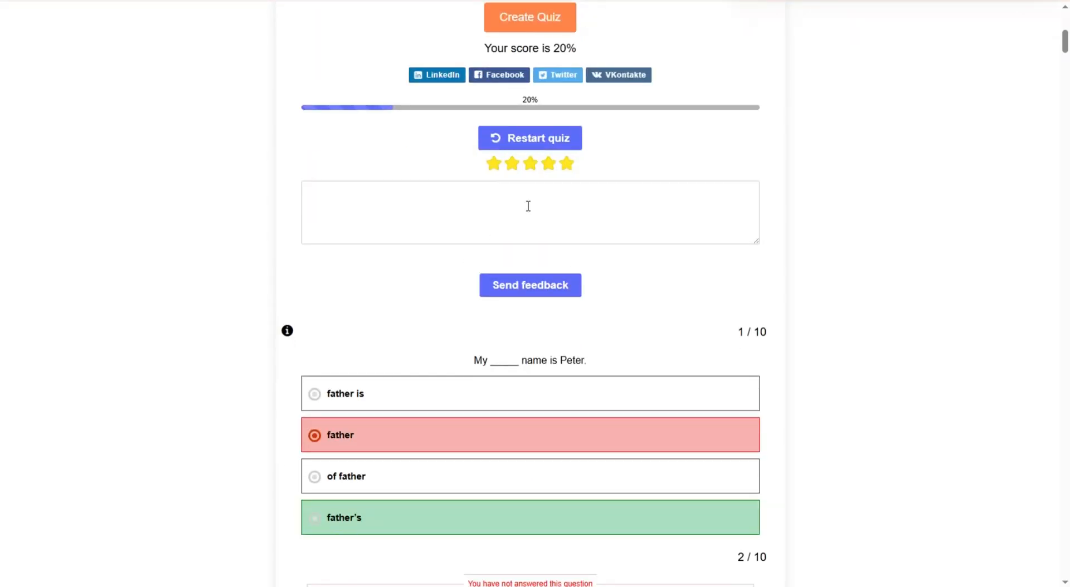
{"action": "scroll", "coordinate": [663, 207], "scroll_direction": "down", "scroll_amount": 9}
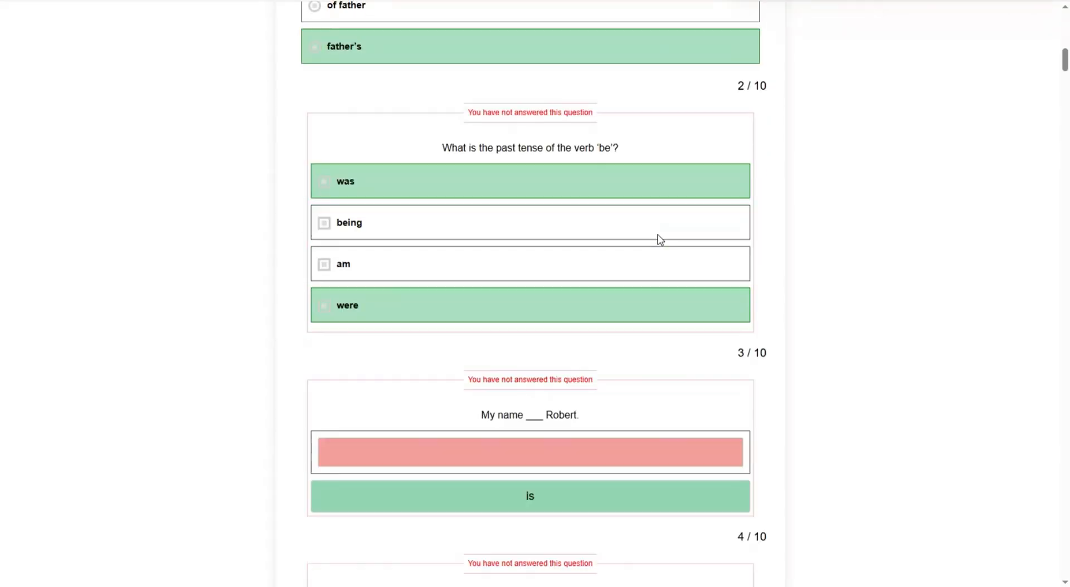
{"action": "scroll", "coordinate": [661, 240], "scroll_direction": "down", "scroll_amount": 9}
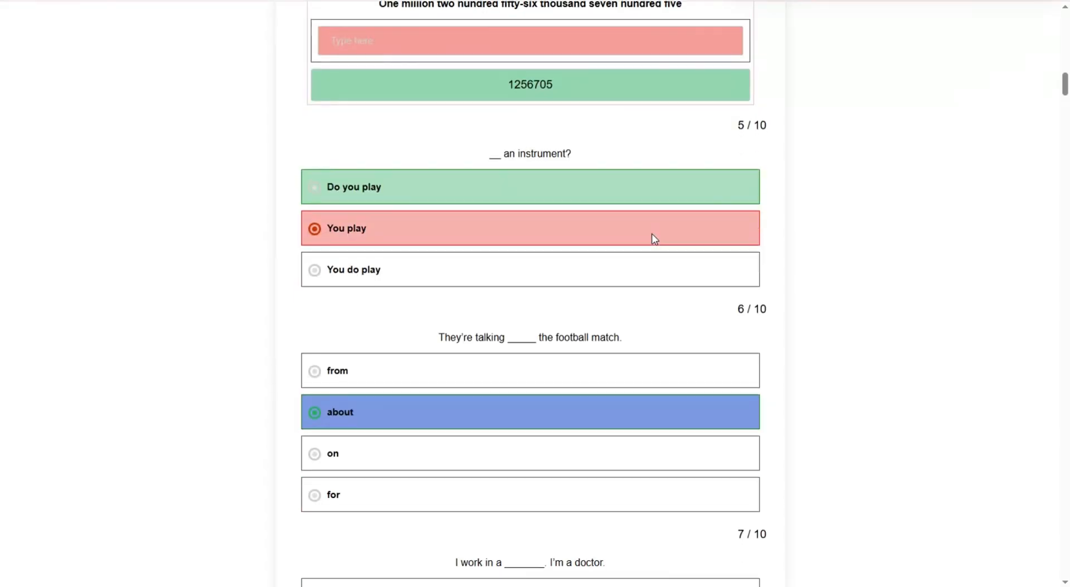
{"action": "scroll", "coordinate": [654, 239], "scroll_direction": "down", "scroll_amount": 2}
{"action": "scroll", "coordinate": [655, 240], "scroll_direction": "down", "scroll_amount": 6}
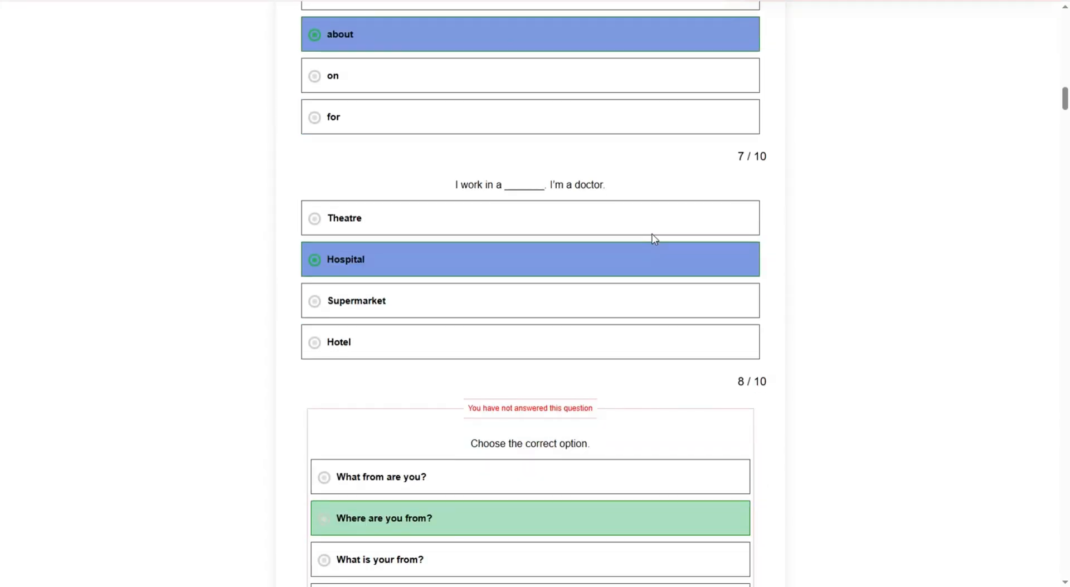
{"action": "scroll", "coordinate": [666, 275], "scroll_direction": "up", "scroll_amount": 15}
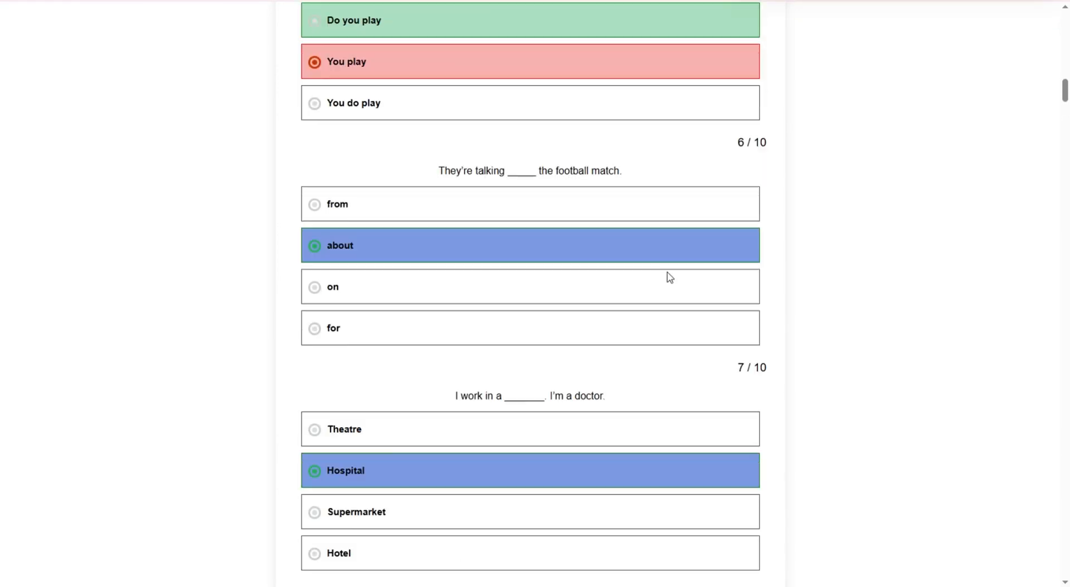
{"action": "scroll", "coordinate": [666, 275], "scroll_direction": "up", "scroll_amount": 16}
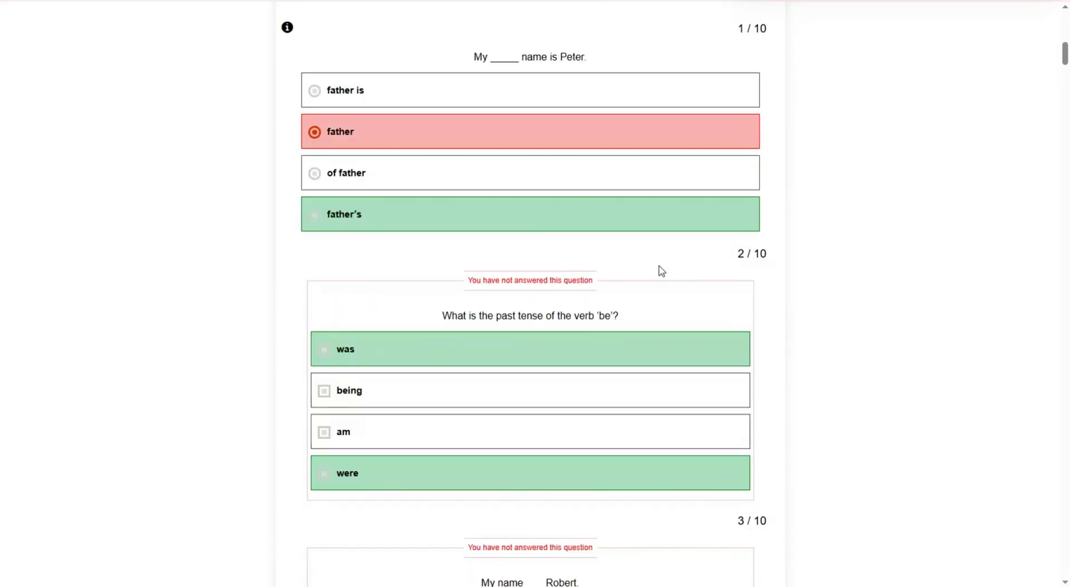
{"action": "scroll", "coordinate": [667, 275], "scroll_direction": "up", "scroll_amount": 3}
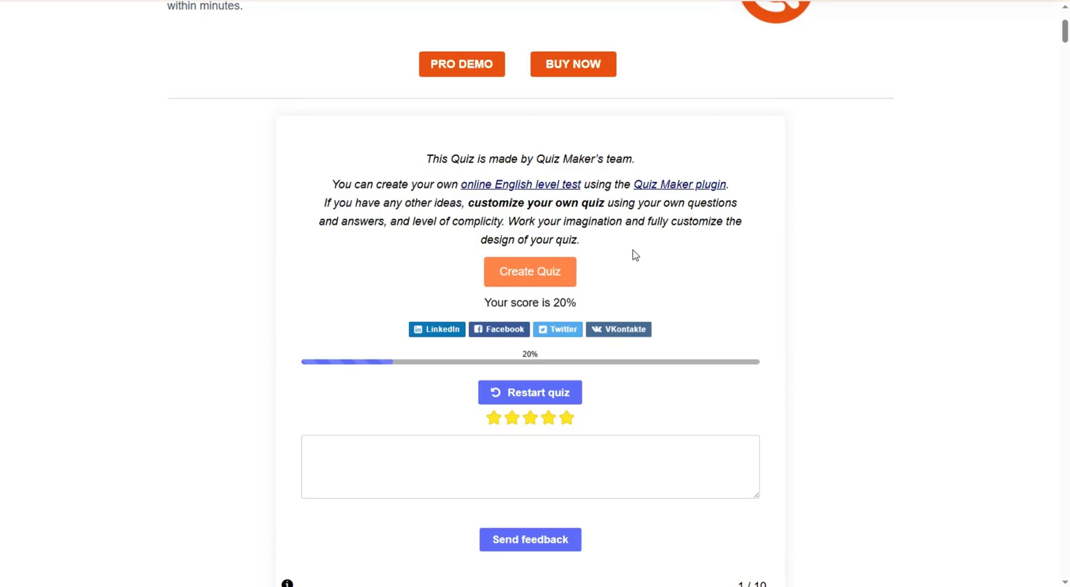
{"action": "scroll", "coordinate": [638, 243], "scroll_direction": "down", "scroll_amount": 2}
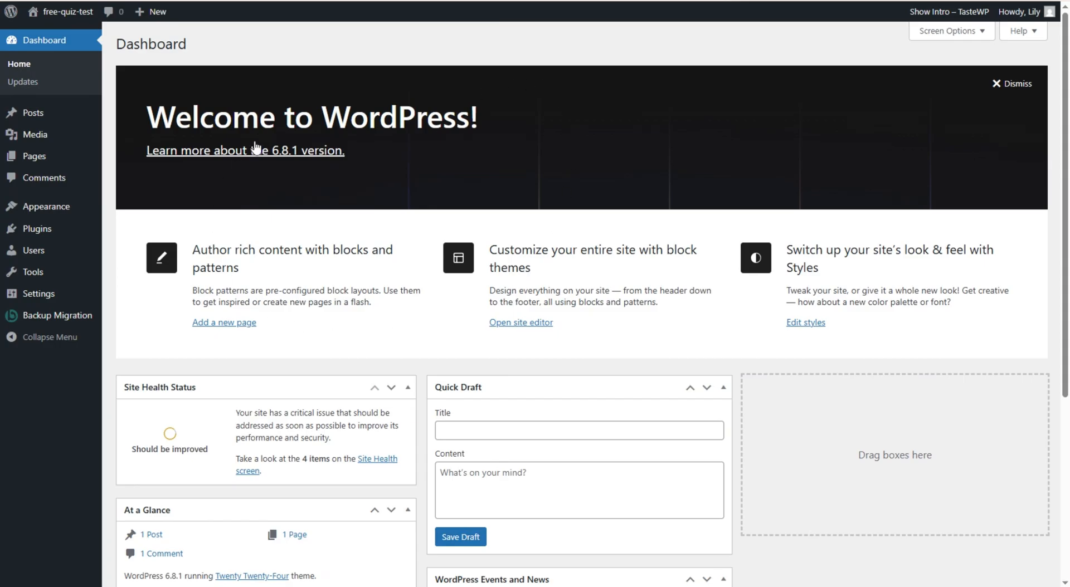
- Scroll the free-quiz-test Dashboard to see At a Glance: 1 post, 1 page, 1 comment
{"action": "scroll", "coordinate": [306, 419], "scroll_direction": "down", "scroll_amount": 3}
{"action": "scroll", "coordinate": [306, 419], "scroll_direction": "down", "scroll_amount": 2}
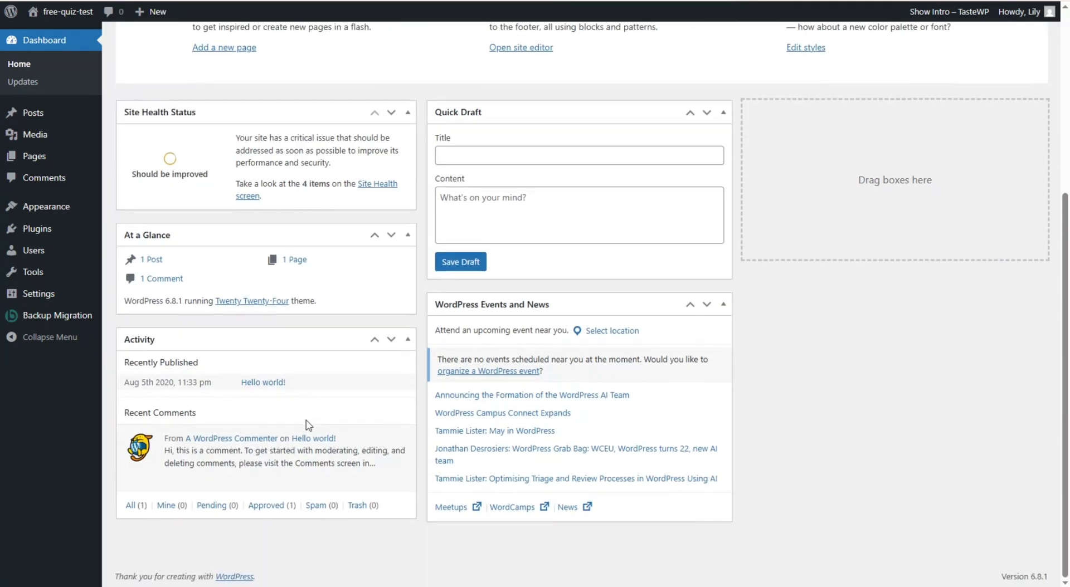
{"action": "scroll", "coordinate": [301, 418], "scroll_direction": "up", "scroll_amount": 5}
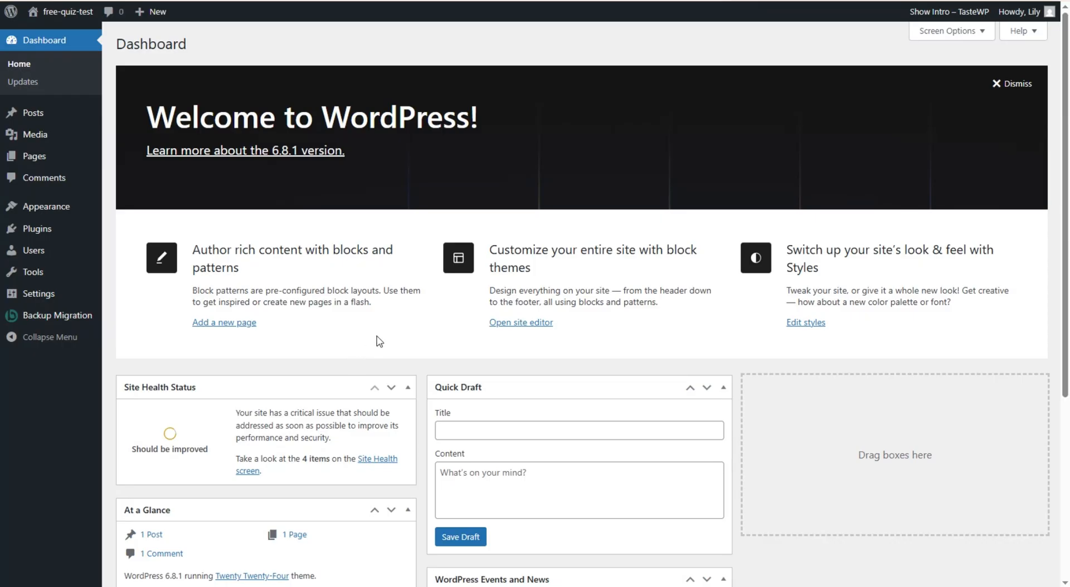
- Search Add Plugin for 'quiz maker' and install the Quiz Maker plugin
{"action": "mouse_move", "coordinate": [61, 231]}
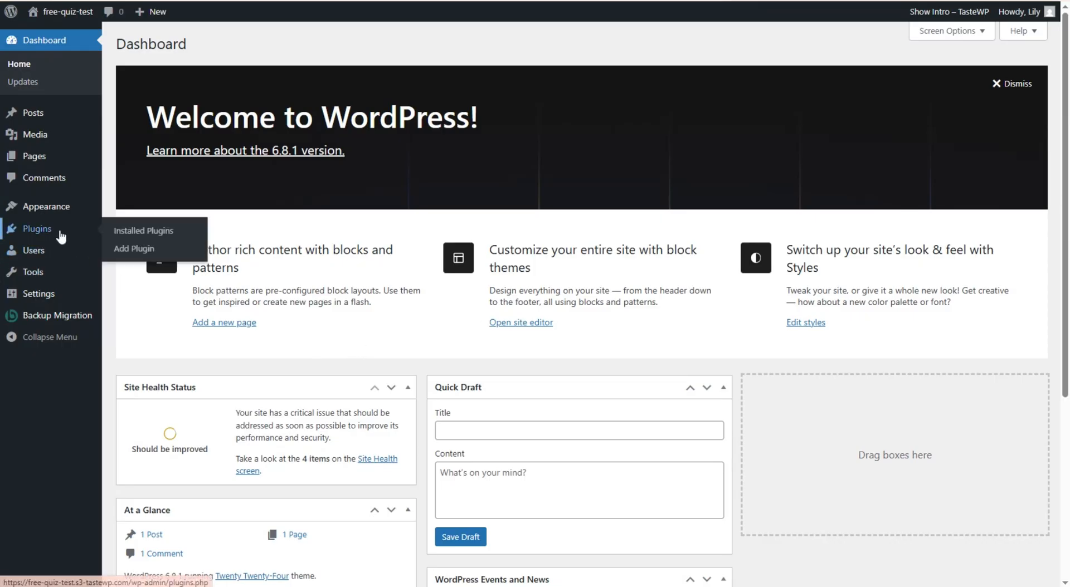
{"action": "left_click", "coordinate": [129, 252]}
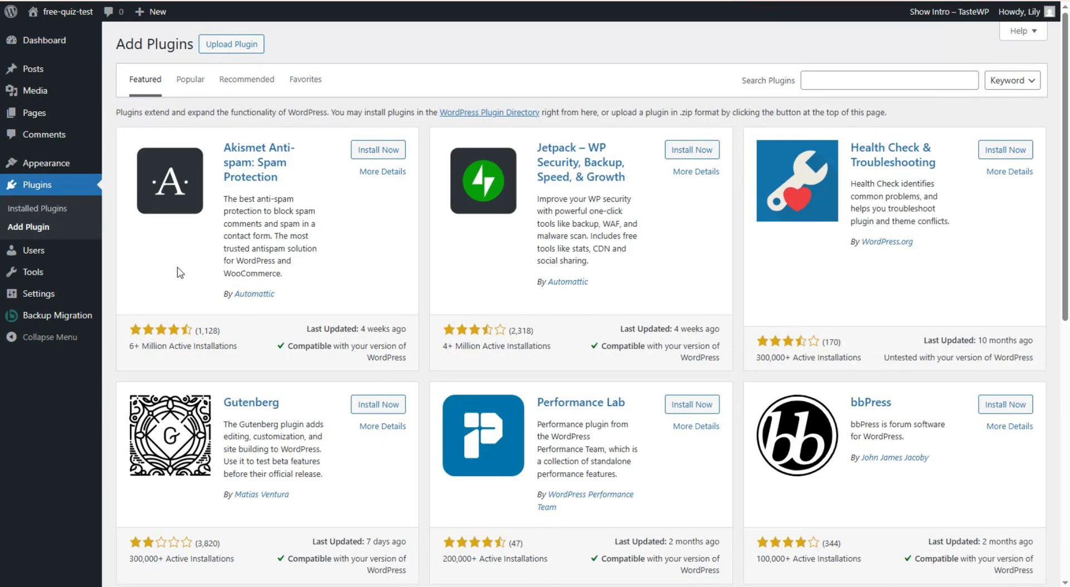
{"action": "left_click", "coordinate": [827, 83]}
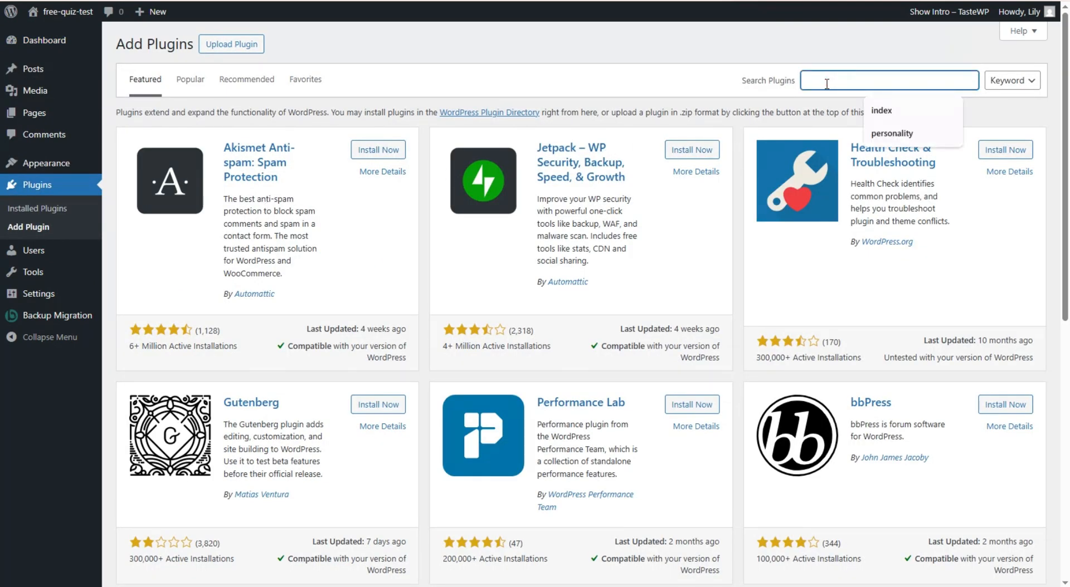
{"action": "type", "text": "quiz"}
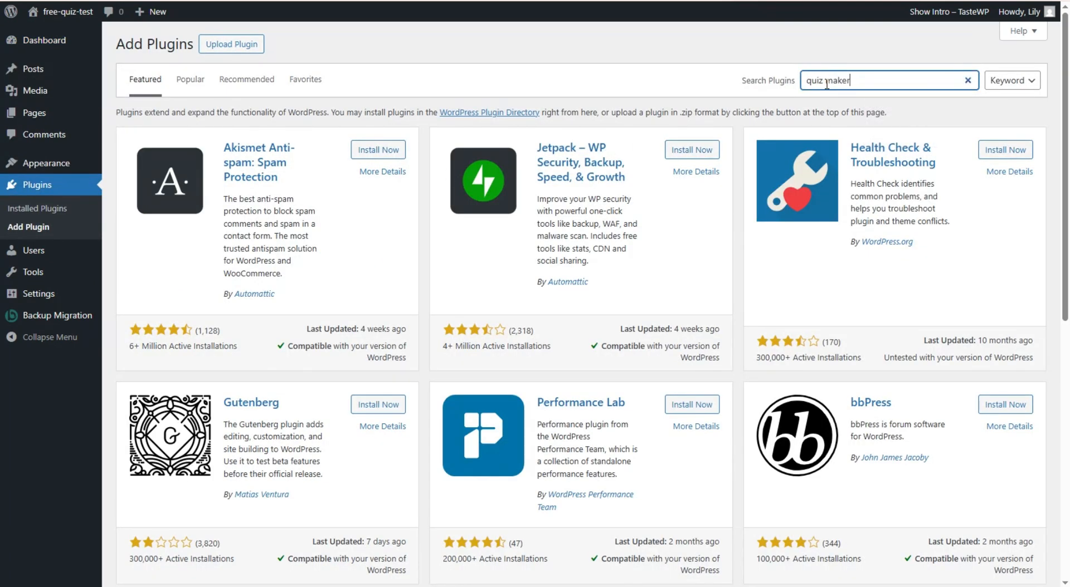
{"action": "type", "text": " maker"}
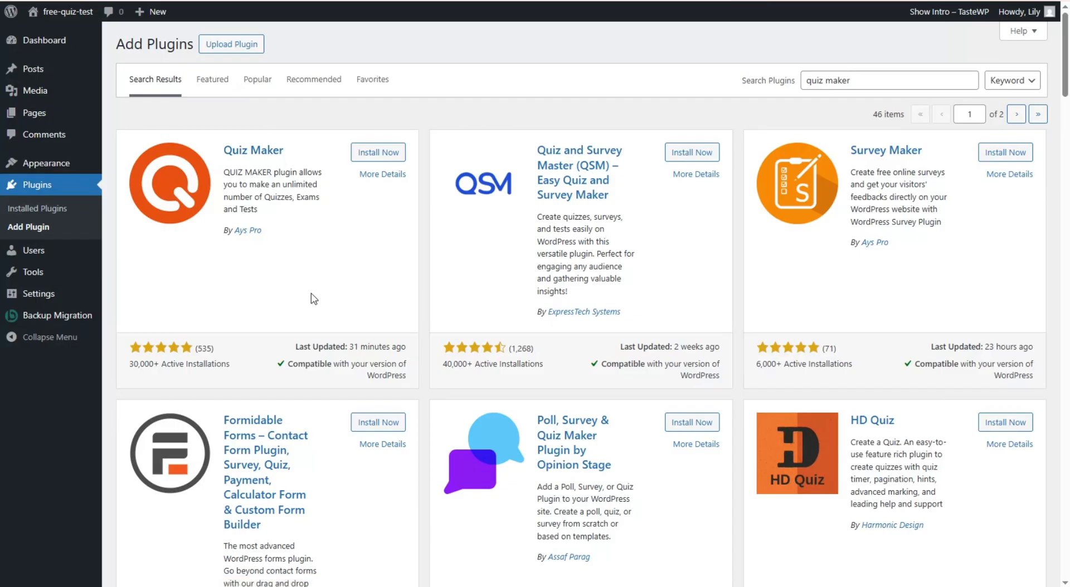
{"action": "left_click", "coordinate": [388, 153]}
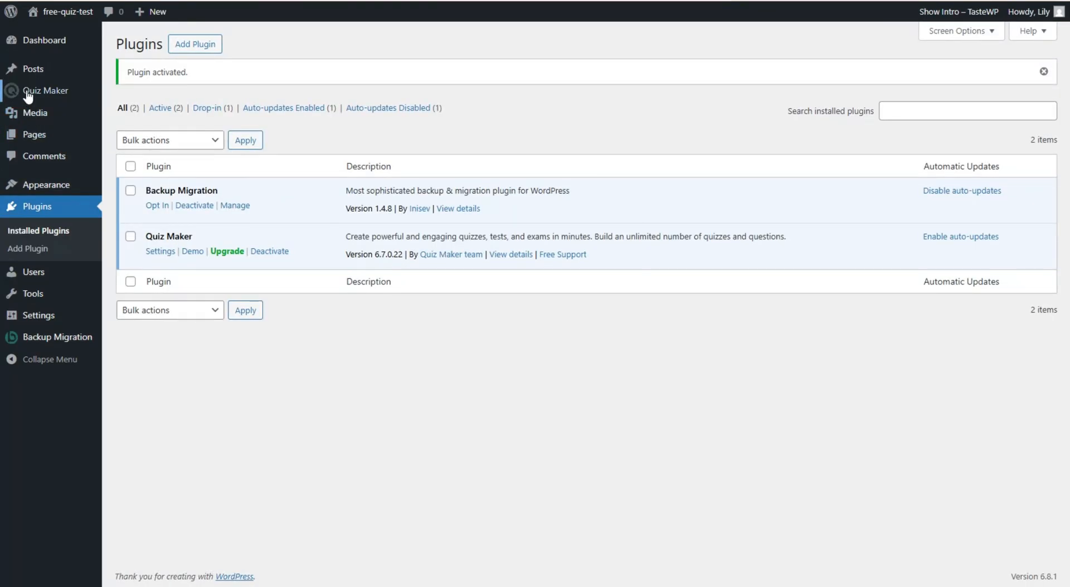
- Open Quiz Maker > Quizzes, agree to usage tracking, and view the Mathematic Quiz listing
{"action": "mouse_move", "coordinate": [33, 95]}
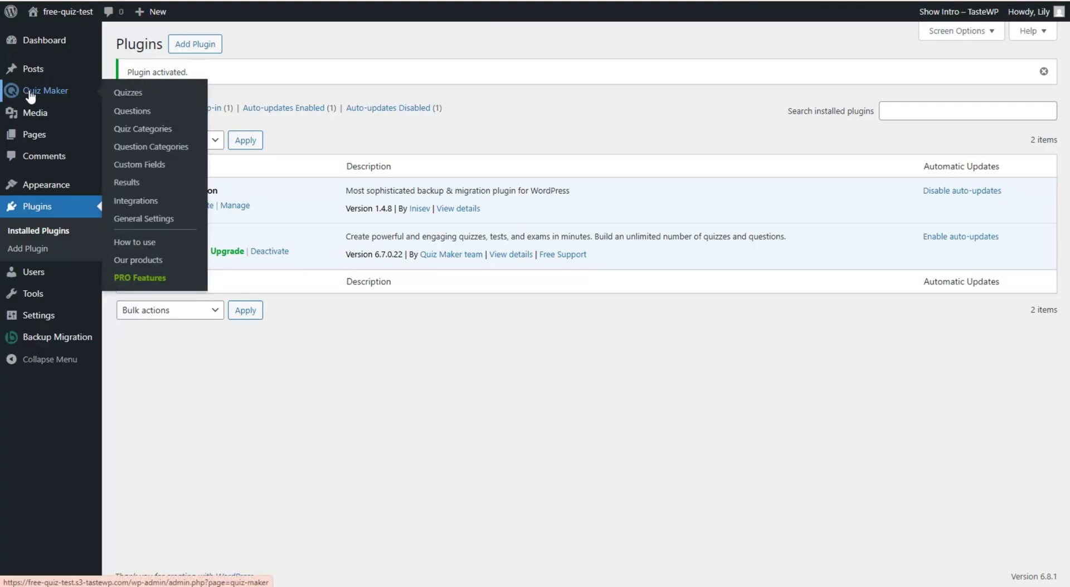
{"action": "left_click", "coordinate": [128, 95]}
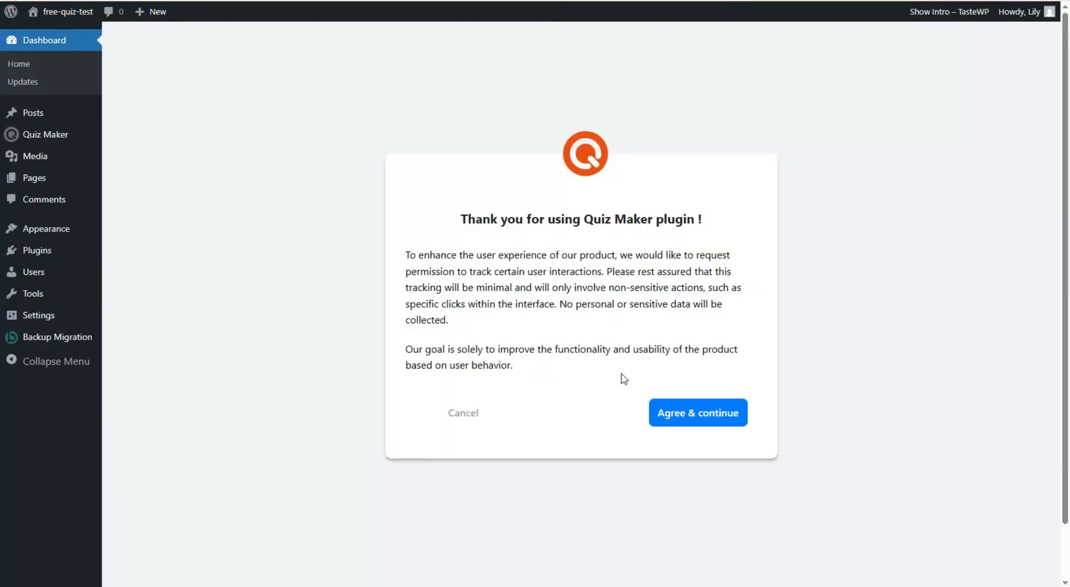
{"action": "left_click", "coordinate": [684, 414]}
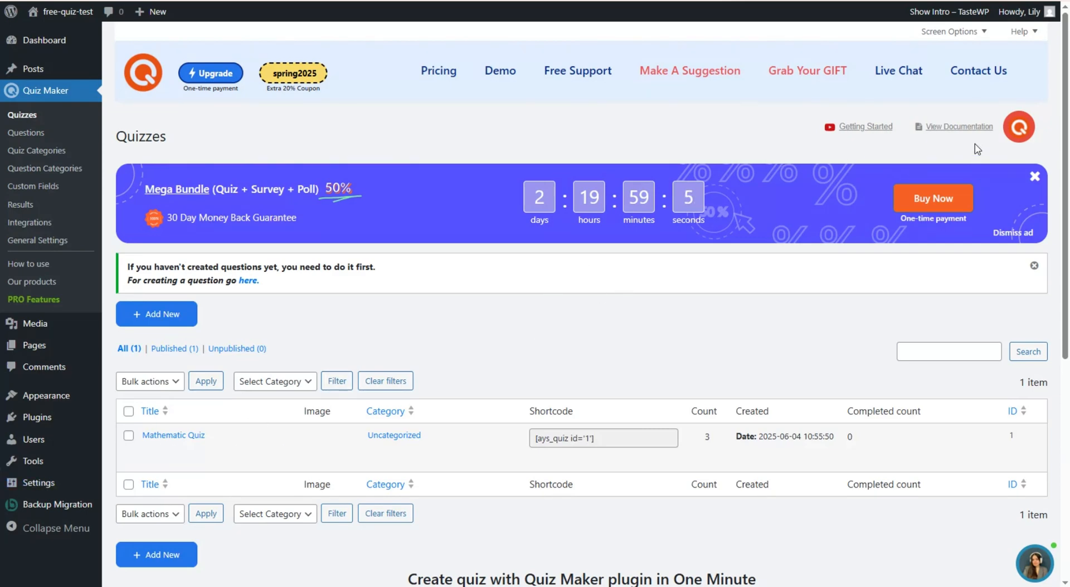
{"action": "scroll", "coordinate": [541, 221], "scroll_direction": "down", "scroll_amount": 3}
{"action": "scroll", "coordinate": [540, 220], "scroll_direction": "down", "scroll_amount": 5}
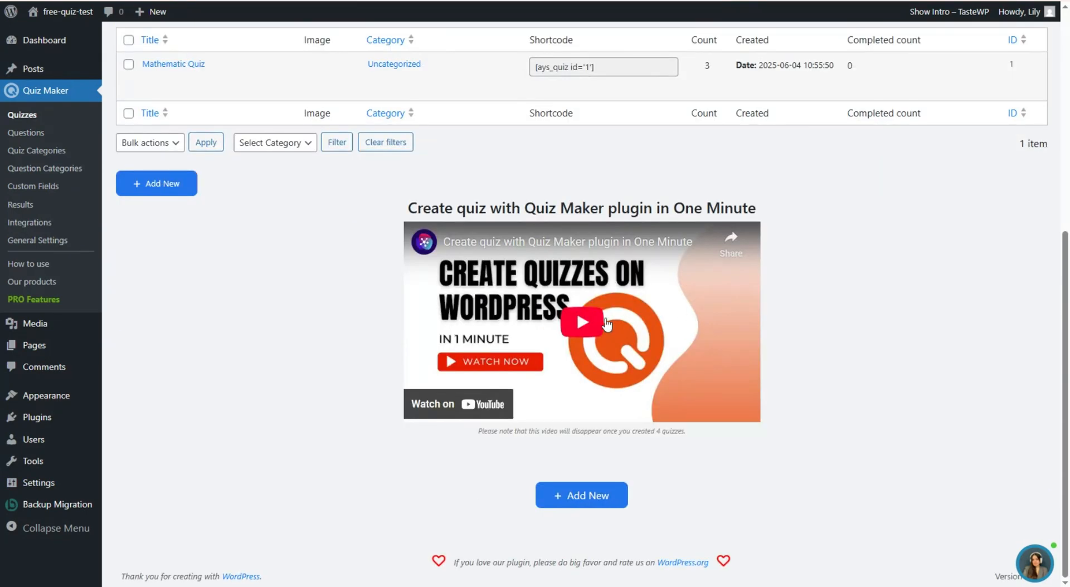
{"action": "scroll", "coordinate": [598, 289], "scroll_direction": "up", "scroll_amount": 7}
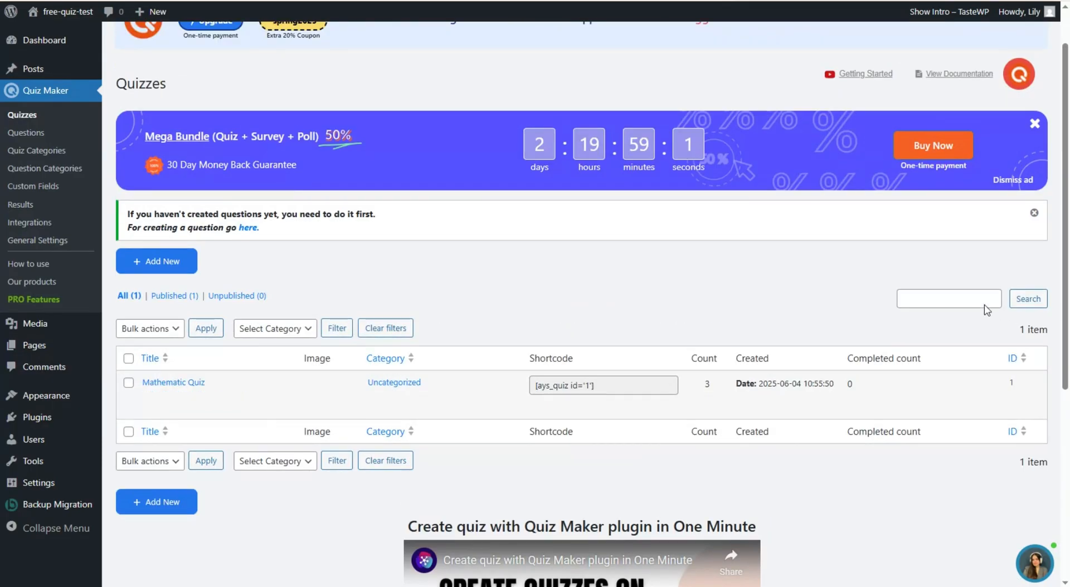
{"action": "scroll", "coordinate": [794, 217], "scroll_direction": "up", "scroll_amount": 1}
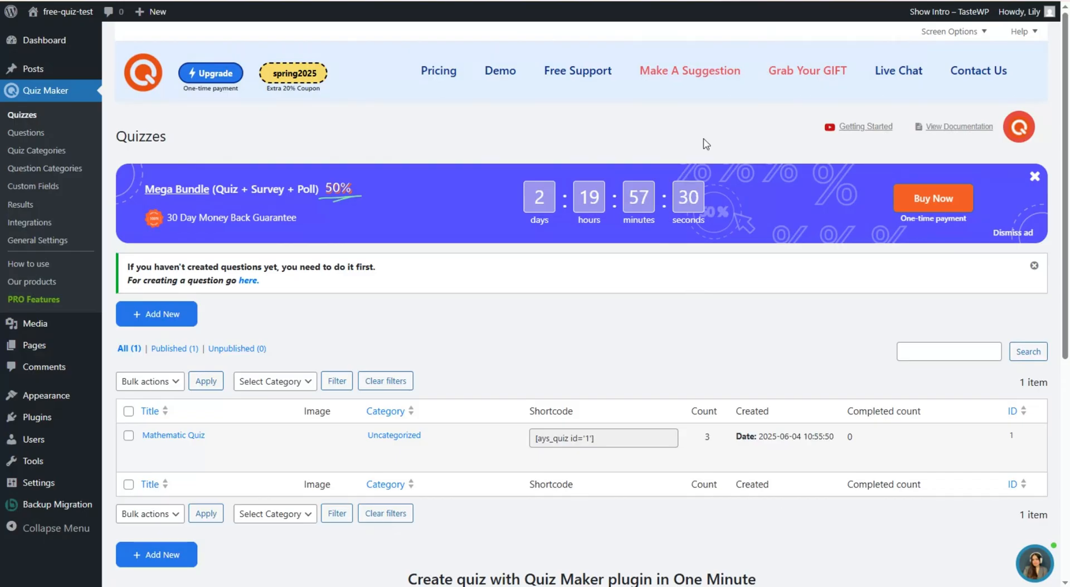
{"action": "left_click", "coordinate": [1028, 139]}
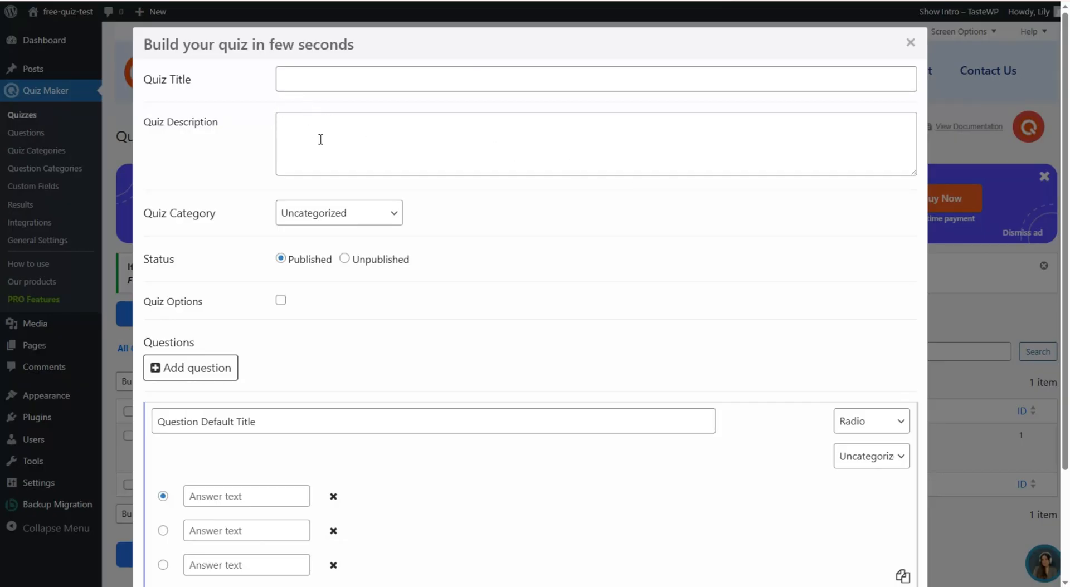
{"action": "left_click", "coordinate": [297, 216]}
{"action": "left_click", "coordinate": [464, 190]}
{"action": "left_click", "coordinate": [281, 301]}
{"action": "scroll", "coordinate": [282, 299], "scroll_direction": "down", "scroll_amount": 2}
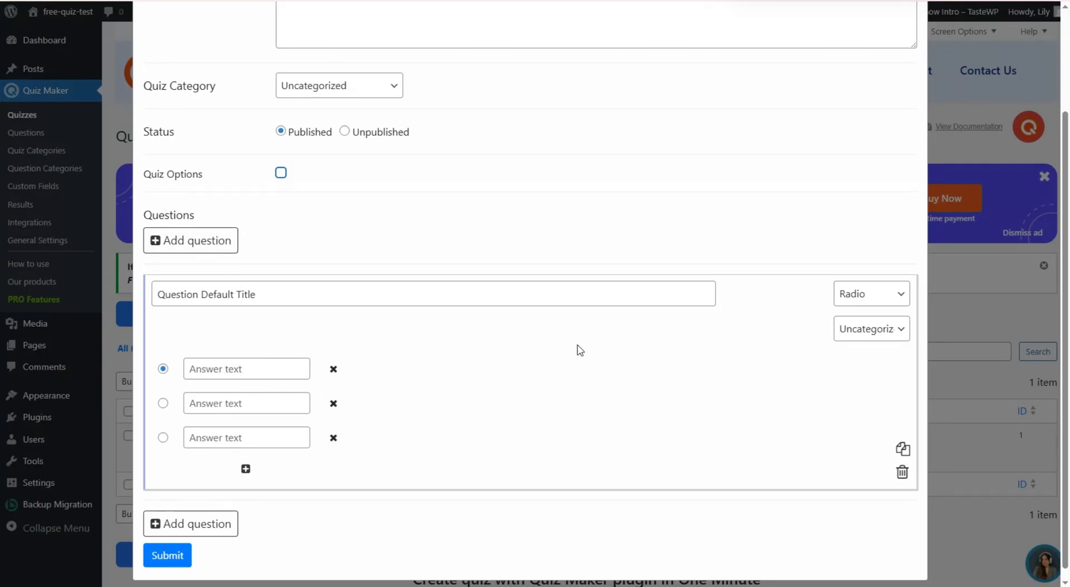
{"action": "scroll", "coordinate": [580, 350], "scroll_direction": "up", "scroll_amount": 3}
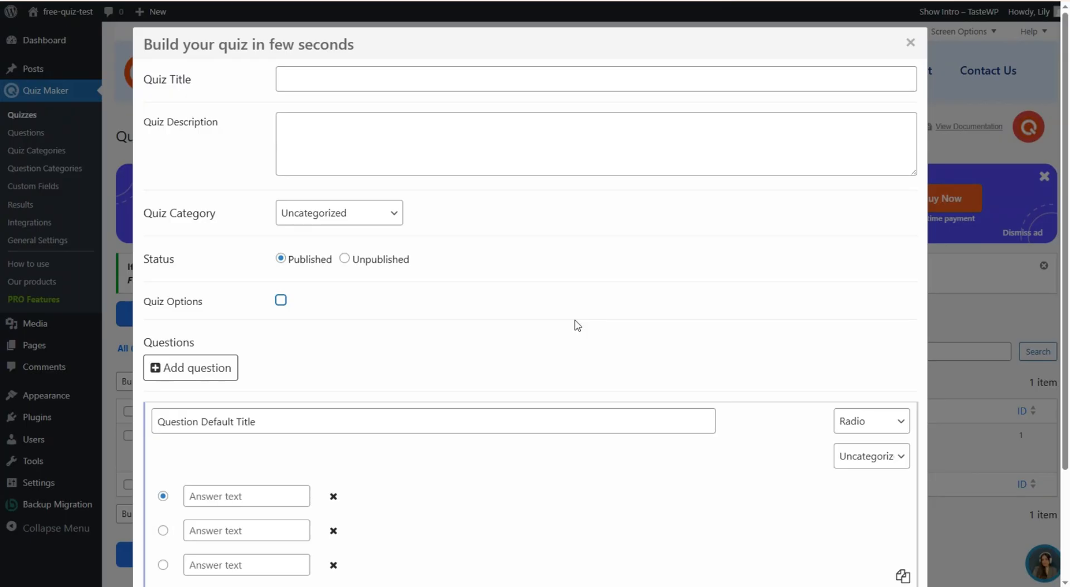
{"action": "left_click", "coordinate": [574, 321]}
{"action": "left_click", "coordinate": [910, 42]}
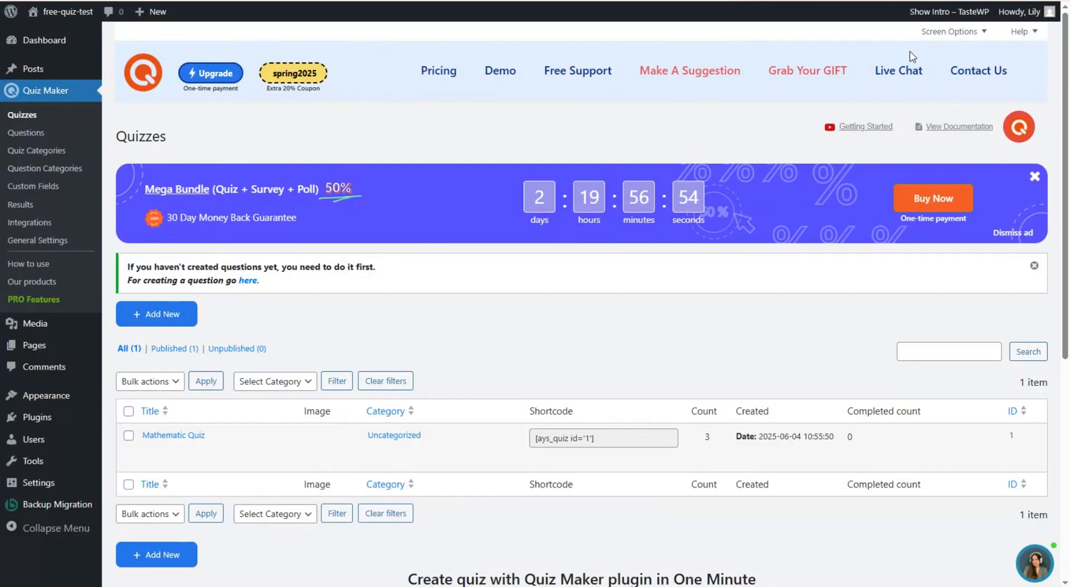
- Add a new quiz and enter 'Geography Quiz' as its title
{"action": "scroll", "coordinate": [201, 437], "scroll_direction": "down", "scroll_amount": 1}
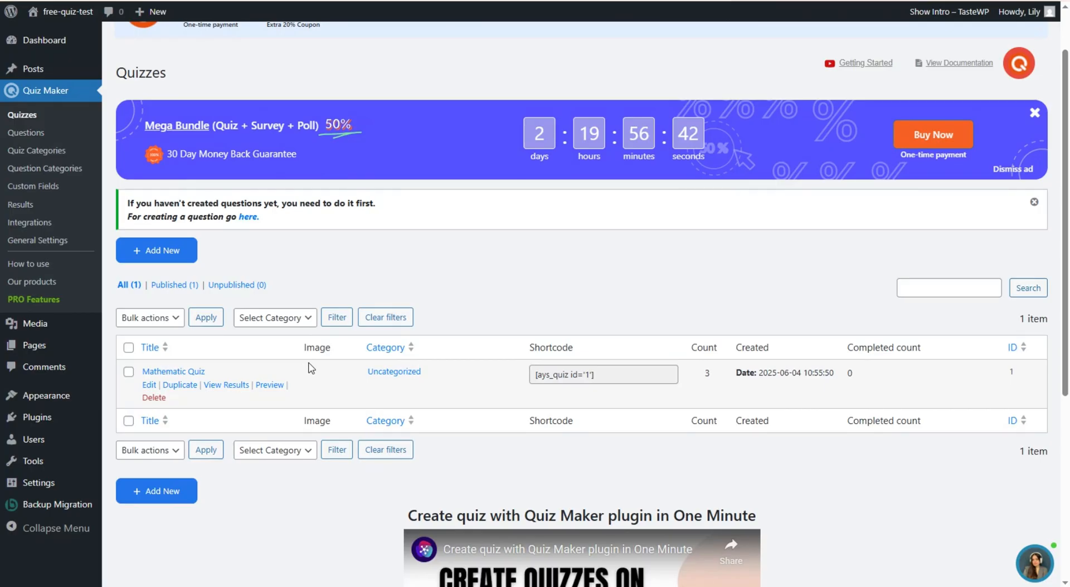
{"action": "left_click", "coordinate": [173, 254]}
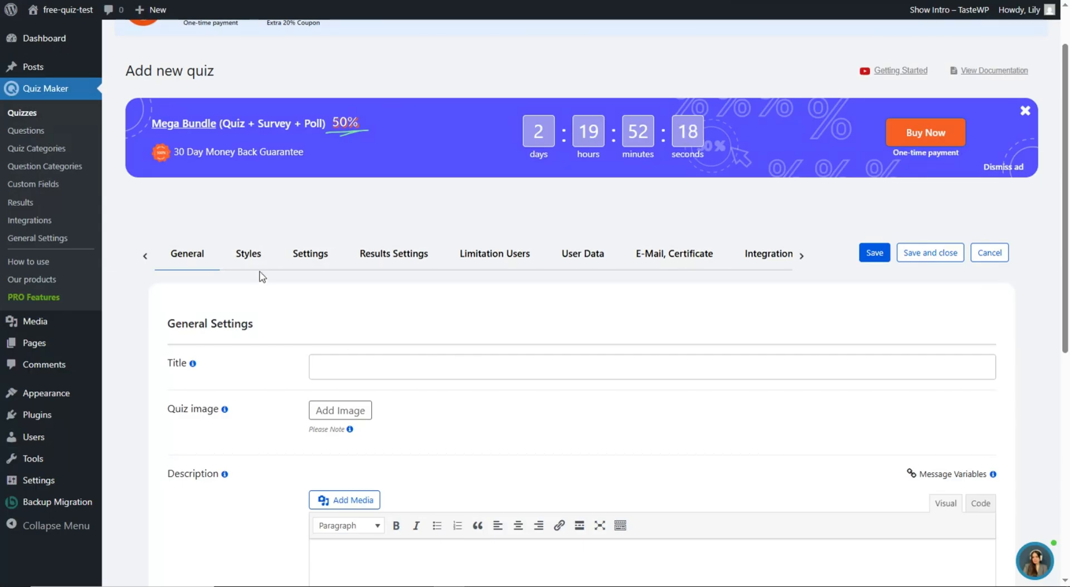
{"action": "scroll", "coordinate": [548, 304], "scroll_direction": "down", "scroll_amount": 1}
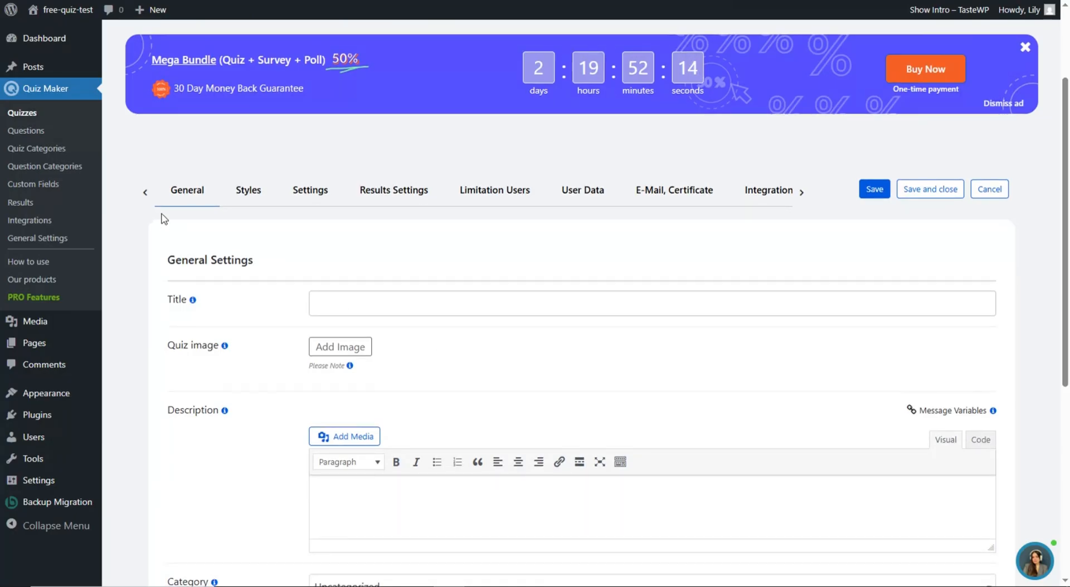
{"action": "scroll", "coordinate": [248, 267], "scroll_direction": "down", "scroll_amount": 1}
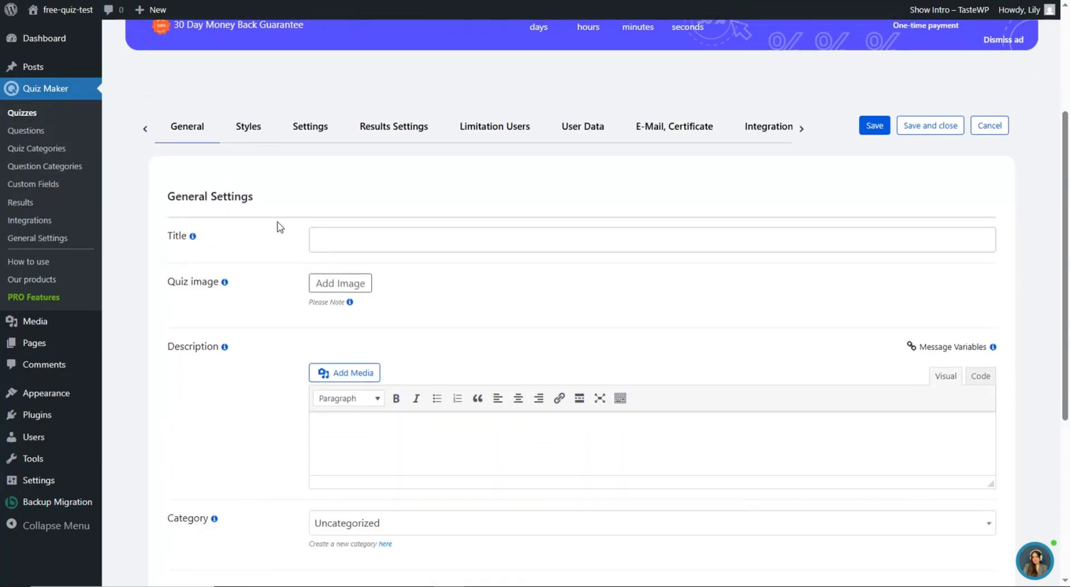
{"action": "left_click", "coordinate": [340, 246]}
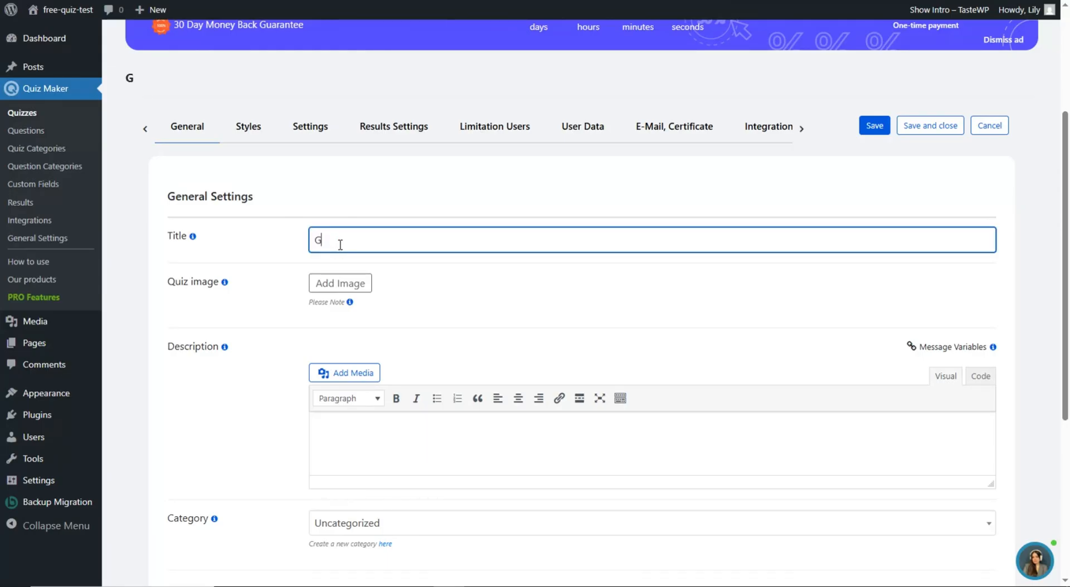
{"action": "type", "text": "Geography Q"}
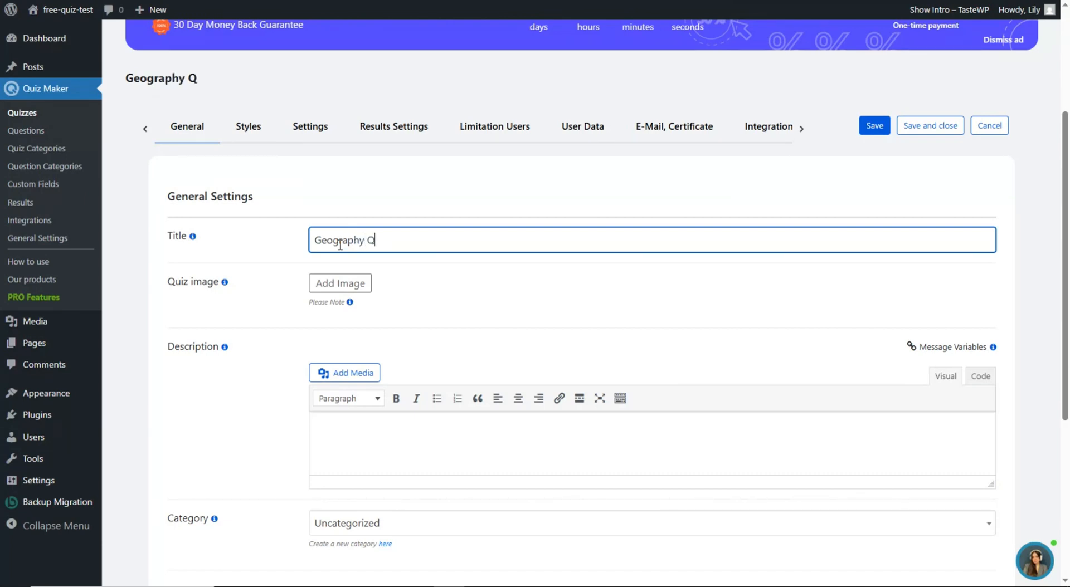
{"action": "left_click", "coordinate": [409, 308]}
{"action": "scroll", "coordinate": [404, 279], "scroll_direction": "down", "scroll_amount": 1}
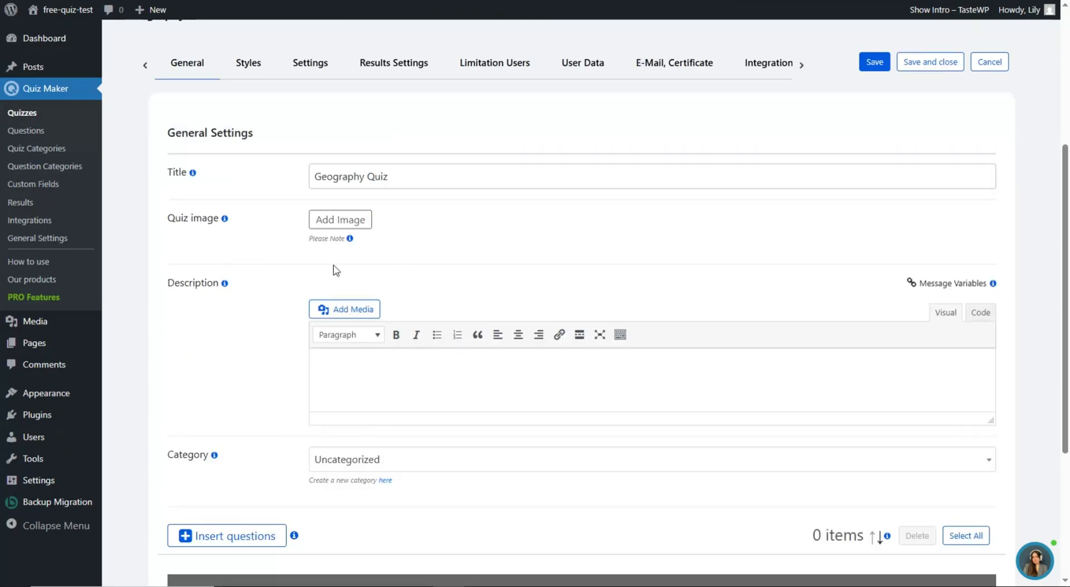
- Upload quiz-image and insert it as the quiz image at Full Size 1920 × 1080
{"action": "left_click", "coordinate": [341, 222]}
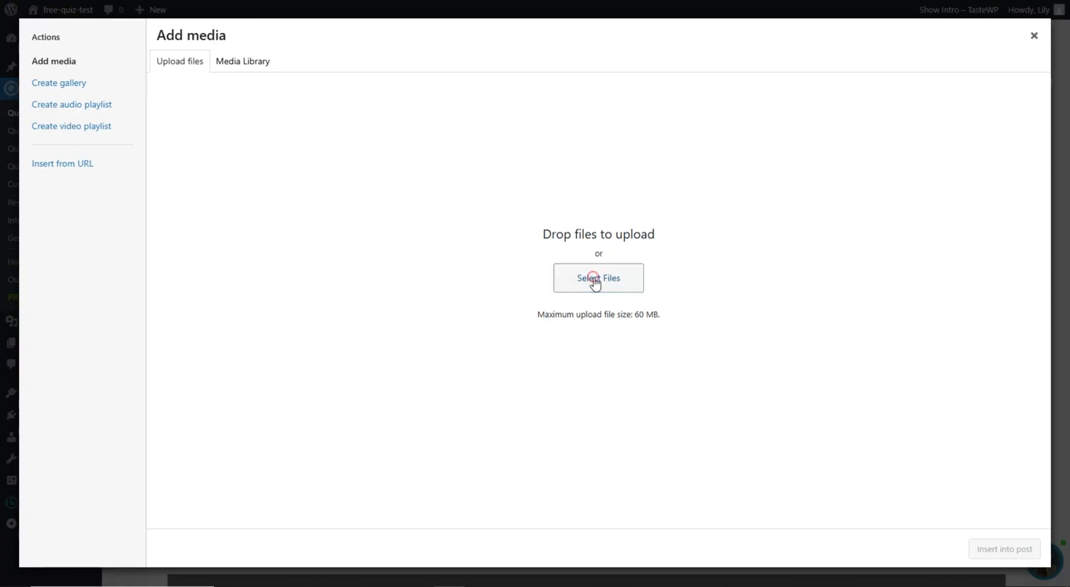
{"action": "left_click", "coordinate": [593, 282]}
{"action": "left_click", "coordinate": [326, 173]}
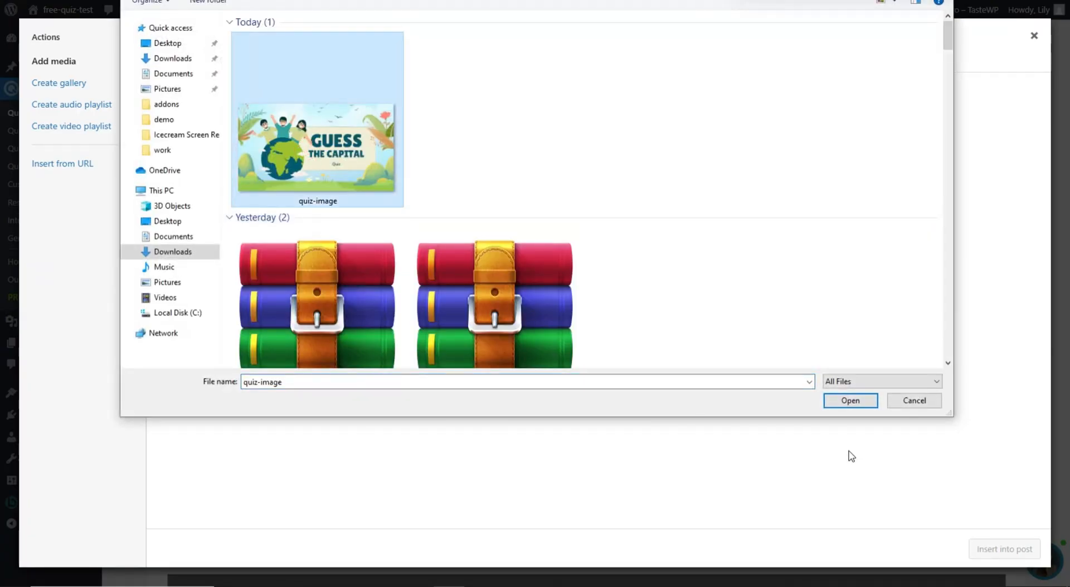
{"action": "left_click", "coordinate": [850, 402]}
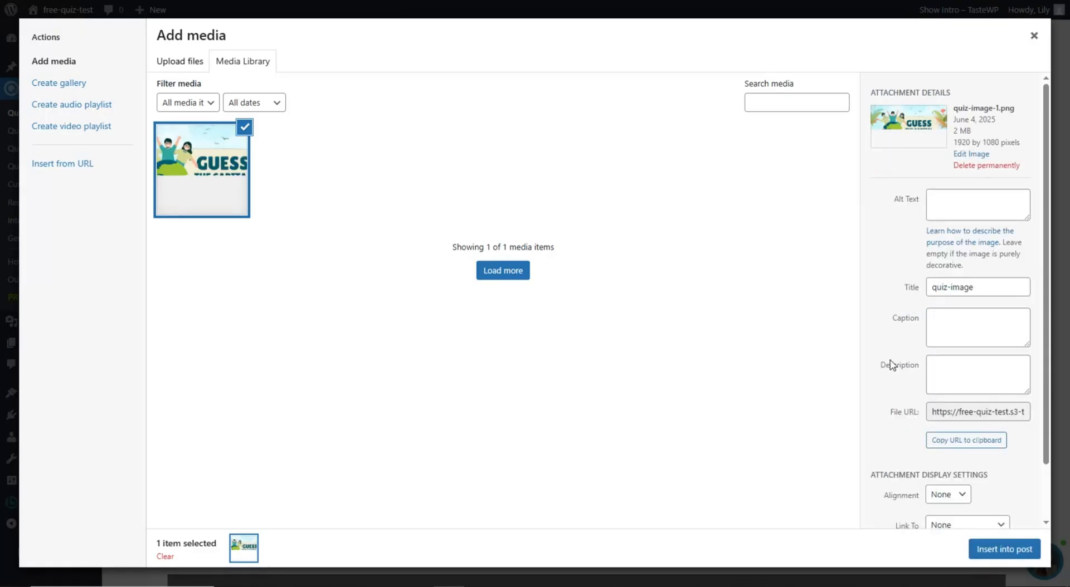
{"action": "scroll", "coordinate": [889, 362], "scroll_direction": "down", "scroll_amount": 1}
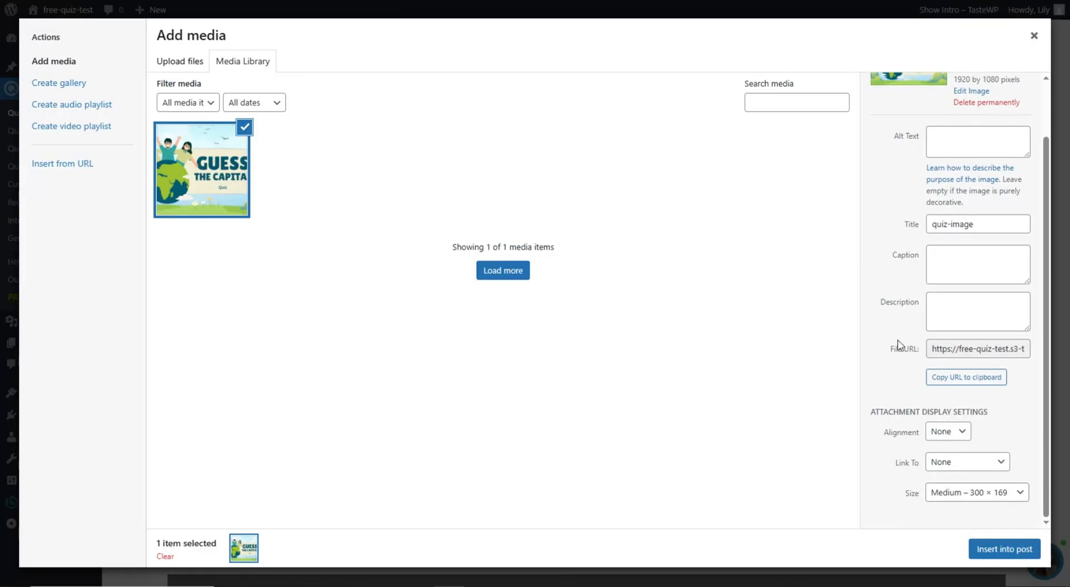
{"action": "left_click", "coordinate": [965, 493]}
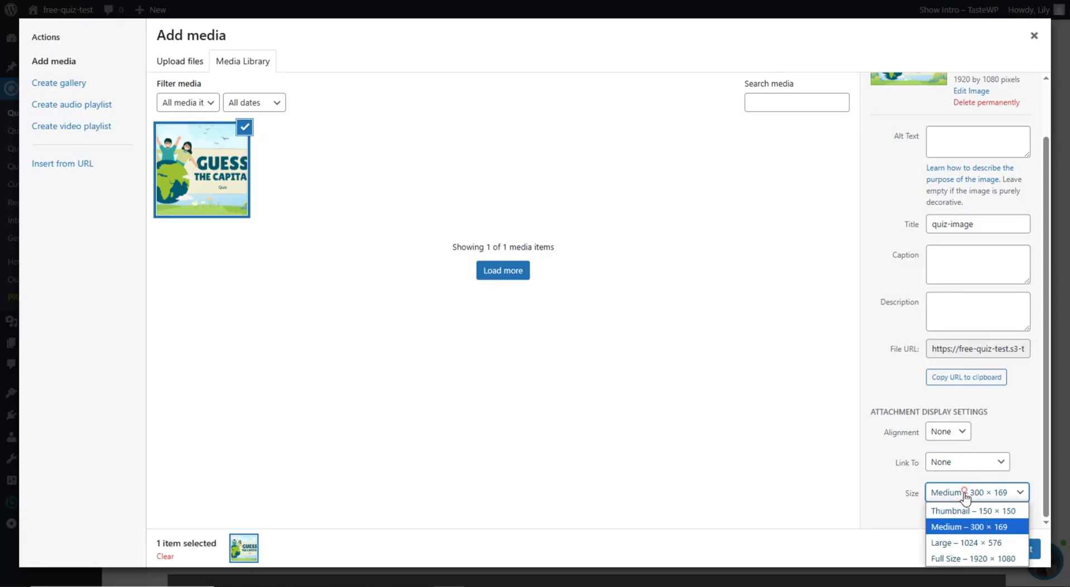
{"action": "left_click", "coordinate": [983, 559]}
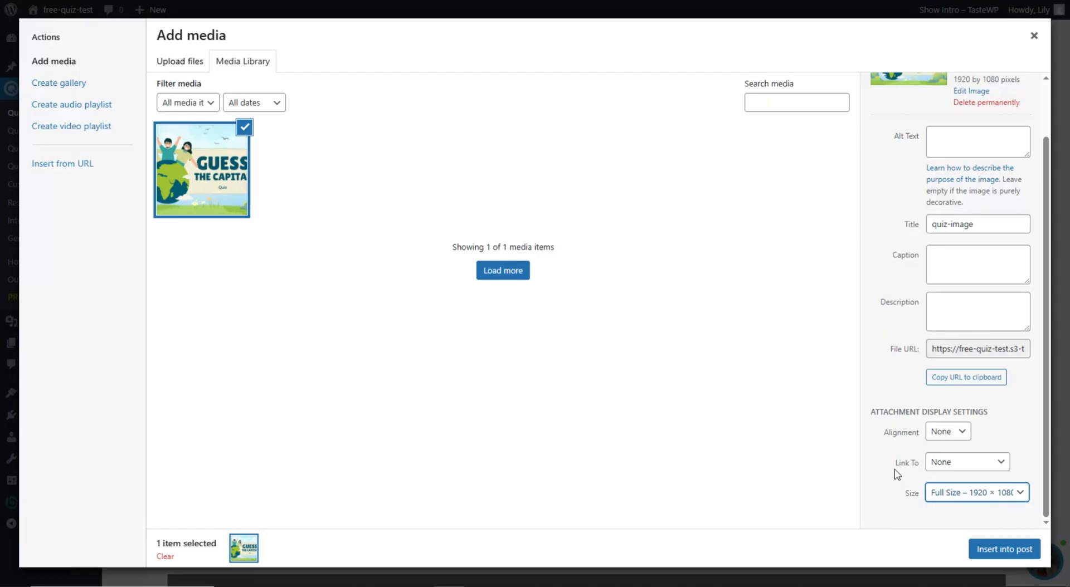
{"action": "left_click", "coordinate": [890, 486]}
{"action": "left_click", "coordinate": [1020, 552]}
- Paste the 'Learn world geography the easy way!…' description and check the message variables
{"action": "scroll", "coordinate": [704, 425], "scroll_direction": "down", "scroll_amount": 2}
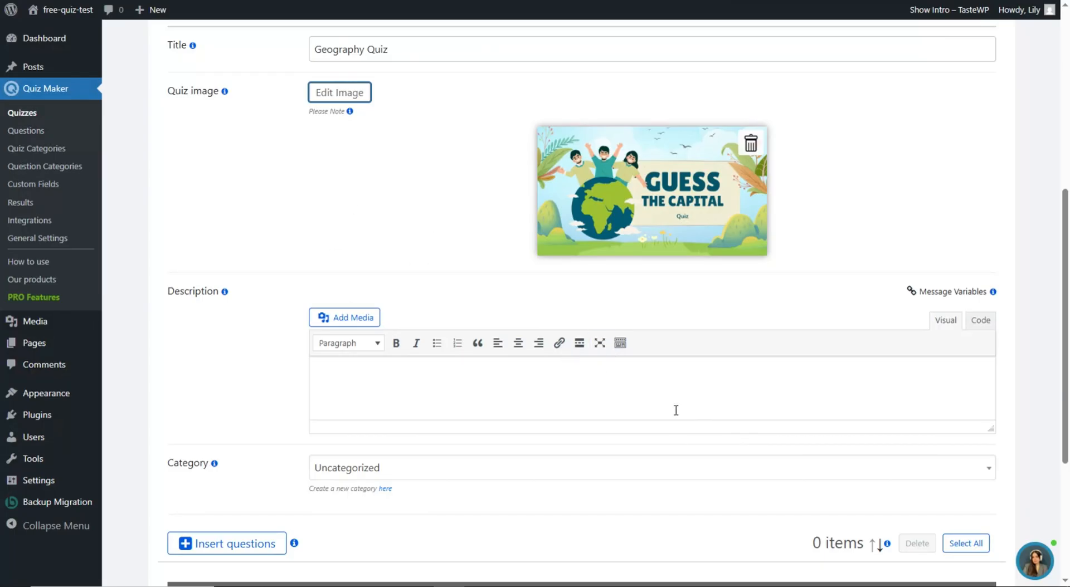
{"action": "left_click", "coordinate": [532, 387]}
{"action": "type", "text": "Learn world geography the easy way! Take this fun and educational geography trivia quiz about the world. Each question has a different background image."}
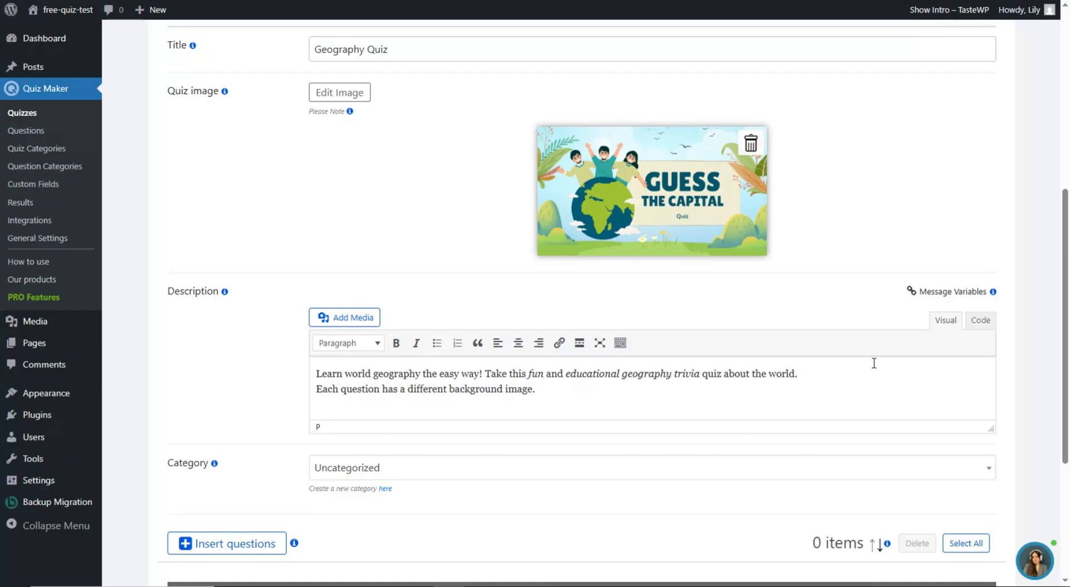
{"action": "left_click", "coordinate": [933, 295]}
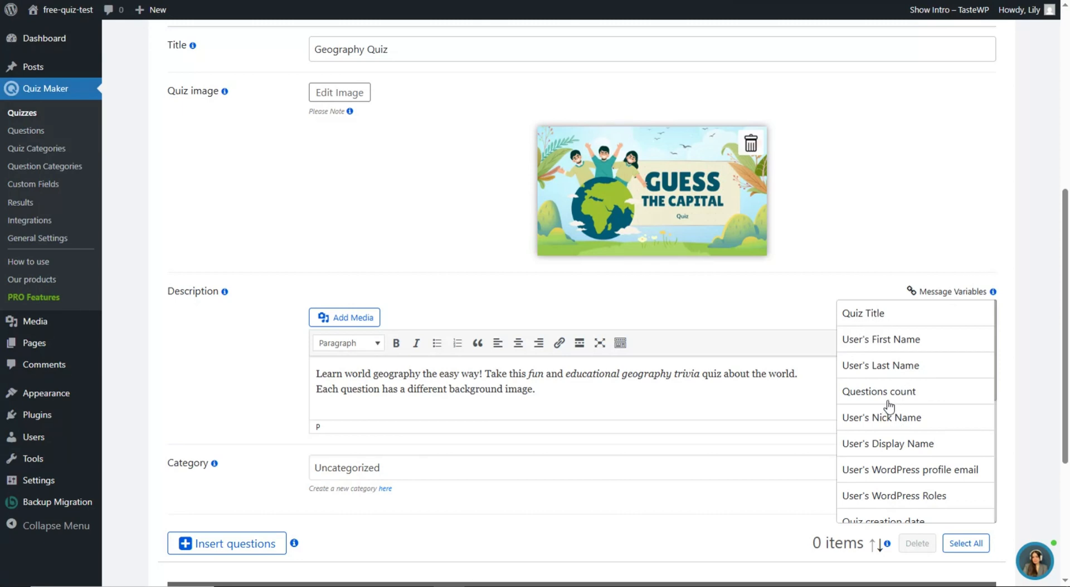
- Keep the quiz category set to Uncategorized
{"action": "scroll", "coordinate": [888, 402], "scroll_direction": "down", "scroll_amount": 8}
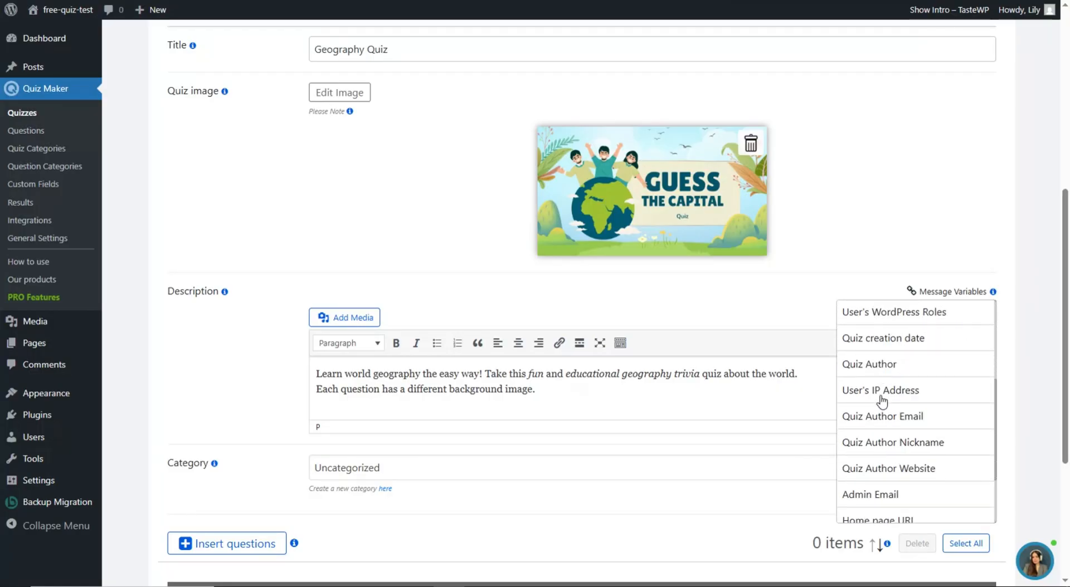
{"action": "scroll", "coordinate": [883, 432], "scroll_direction": "up", "scroll_amount": 4}
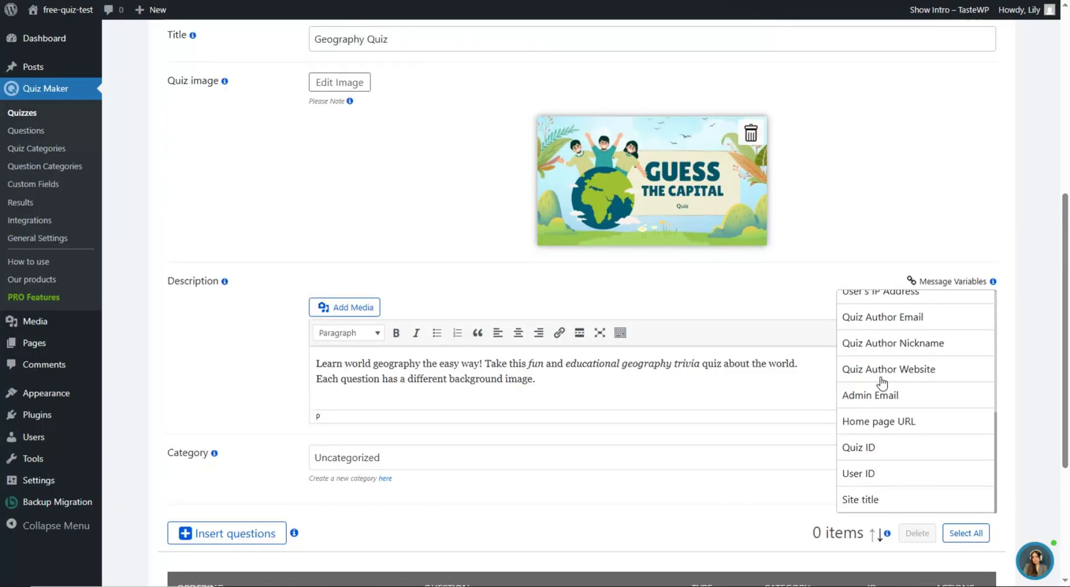
{"action": "scroll", "coordinate": [152, 369], "scroll_direction": "down", "scroll_amount": 4}
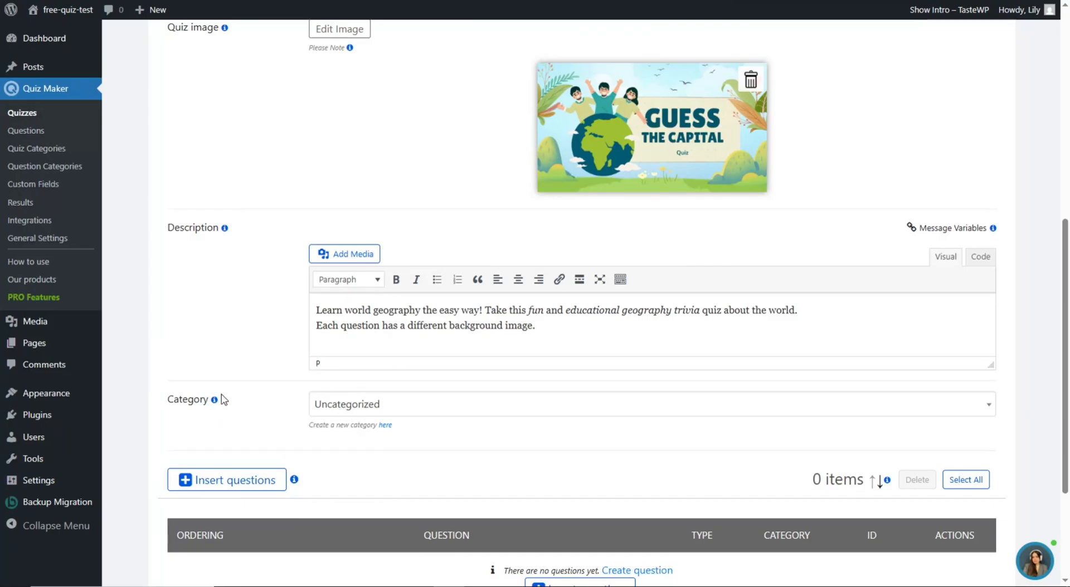
{"action": "left_click", "coordinate": [337, 412]}
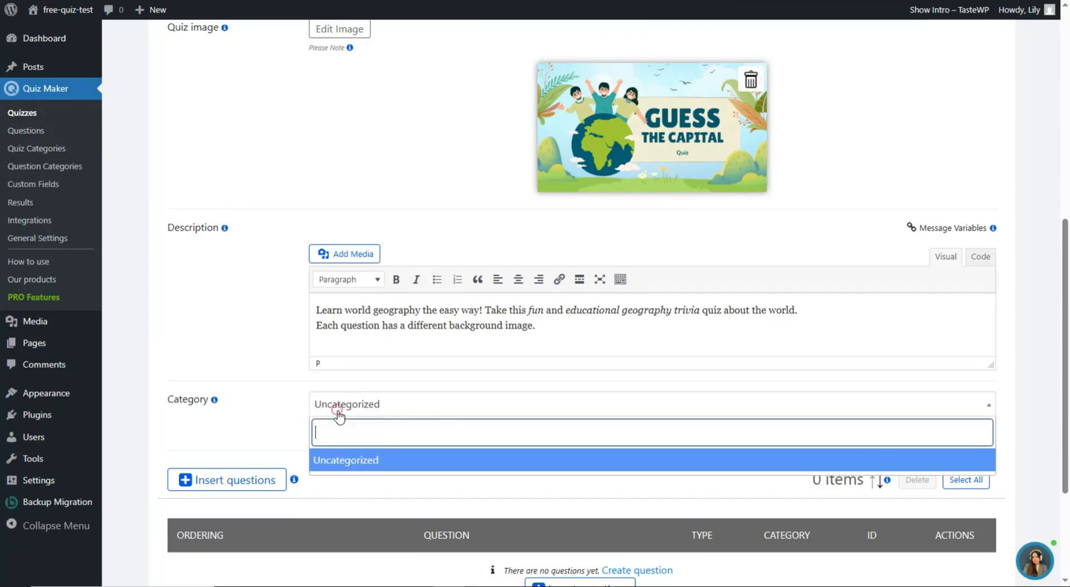
{"action": "left_click", "coordinate": [285, 385]}
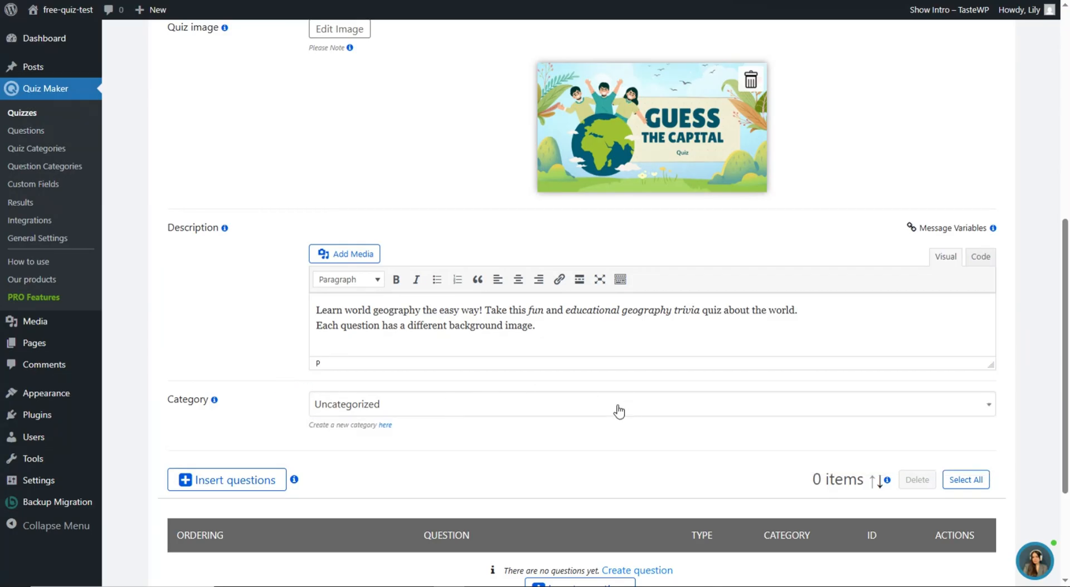
{"action": "left_click", "coordinate": [55, 154]}
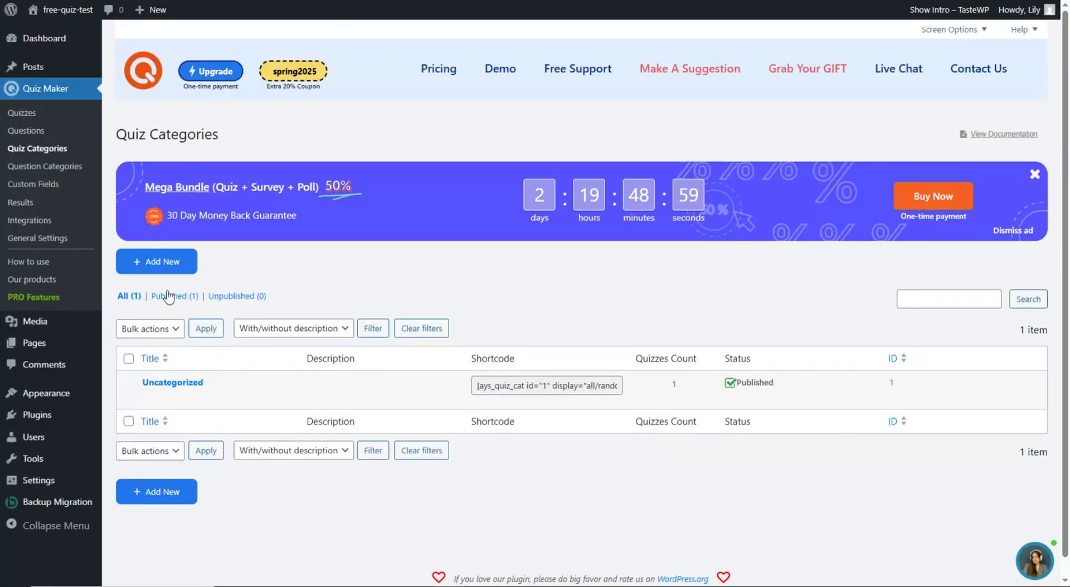
{"action": "left_click", "coordinate": [173, 265]}
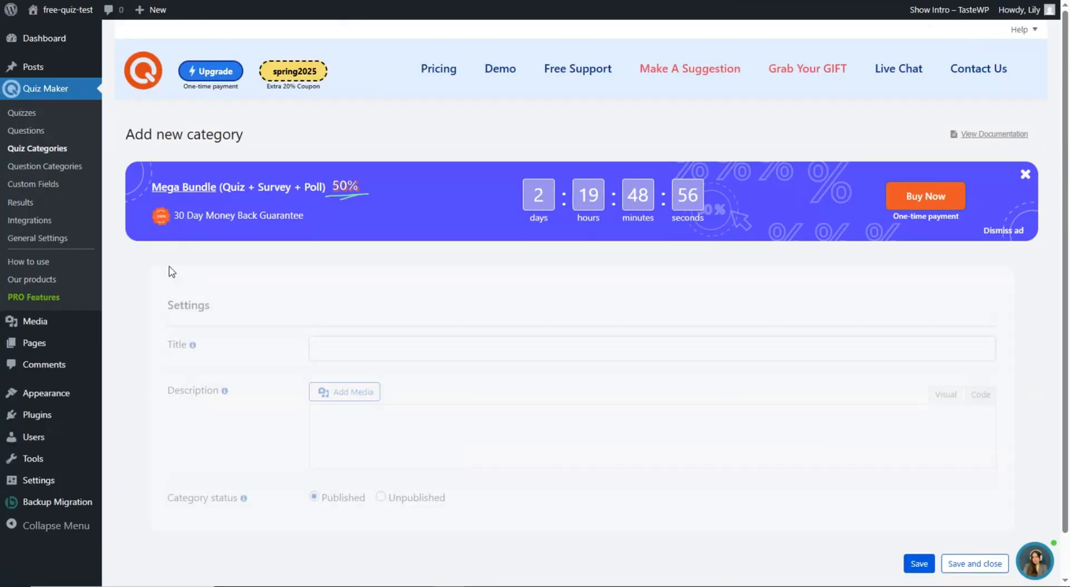
{"action": "scroll", "coordinate": [213, 287], "scroll_direction": "down", "scroll_amount": 1}
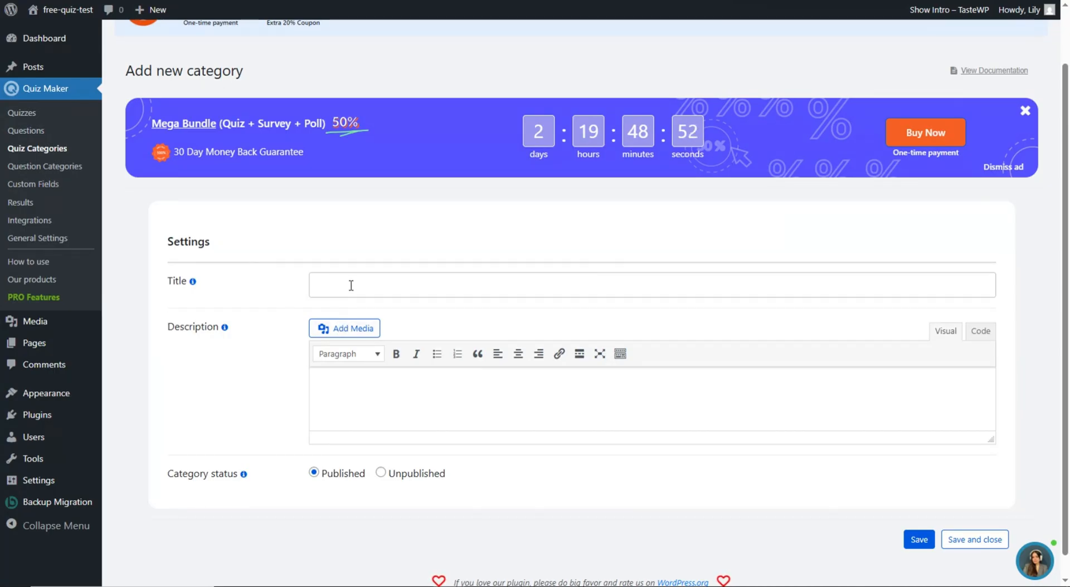
{"action": "scroll", "coordinate": [357, 296], "scroll_direction": "down", "scroll_amount": 1}
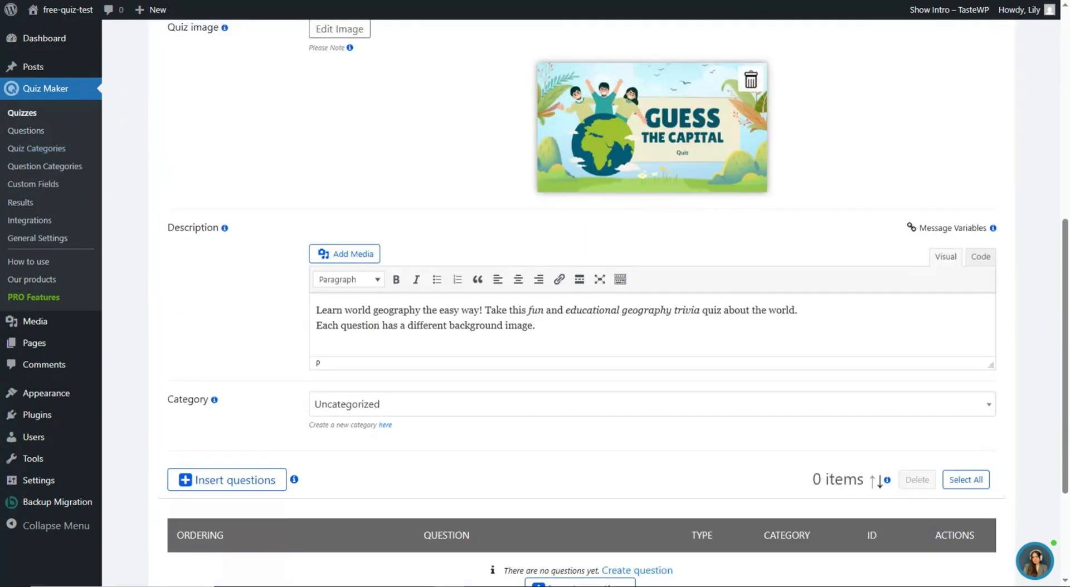
{"action": "scroll", "coordinate": [339, 407], "scroll_direction": "down", "scroll_amount": 2}
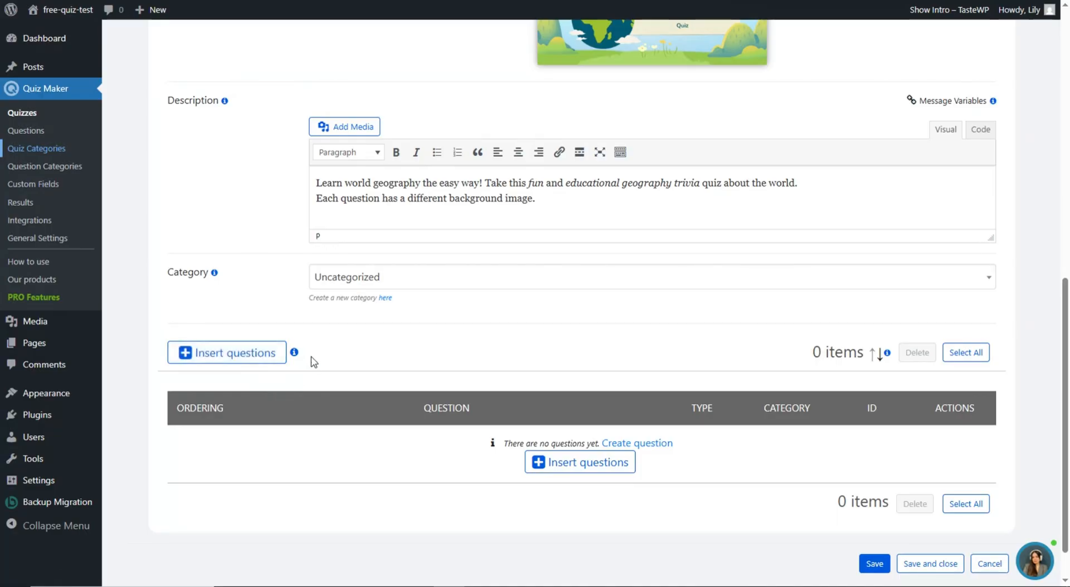
- Close the Select questions picker without adding any and open a blank Radio question form
{"action": "left_click", "coordinate": [186, 357]}
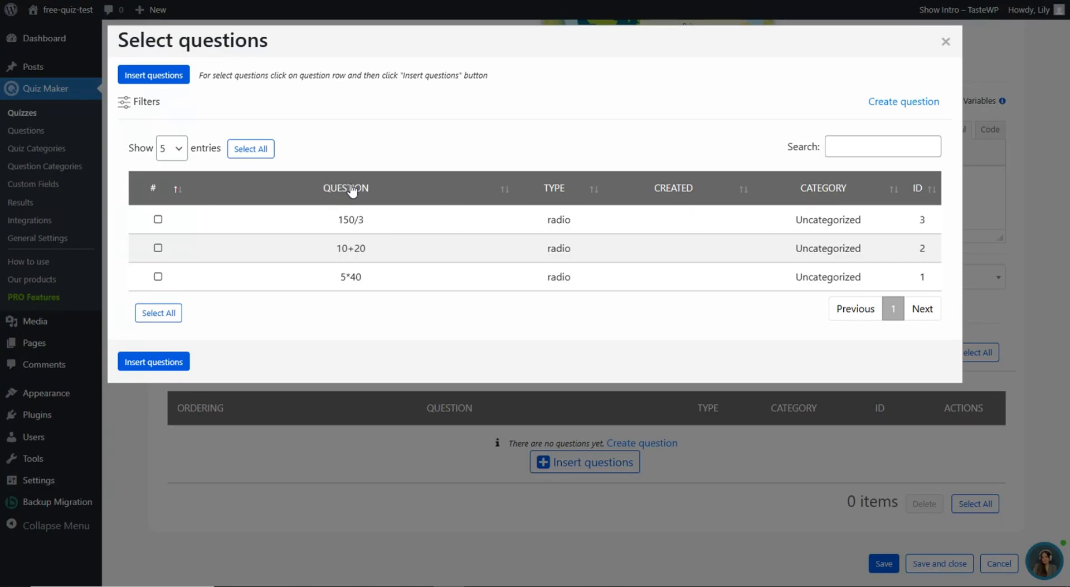
{"action": "left_click", "coordinate": [946, 41]}
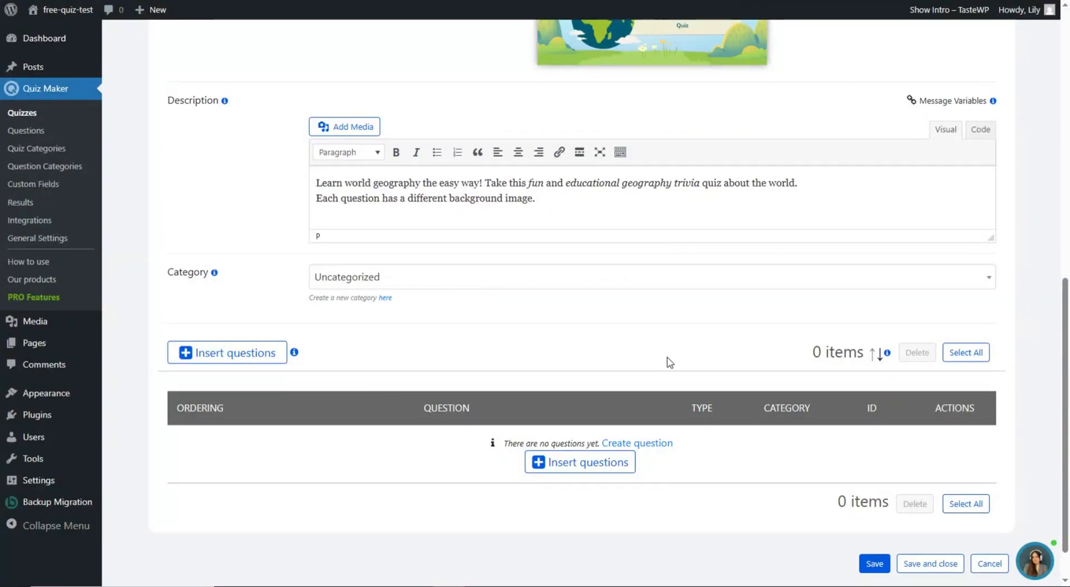
{"action": "scroll", "coordinate": [670, 362], "scroll_direction": "down", "scroll_amount": 1}
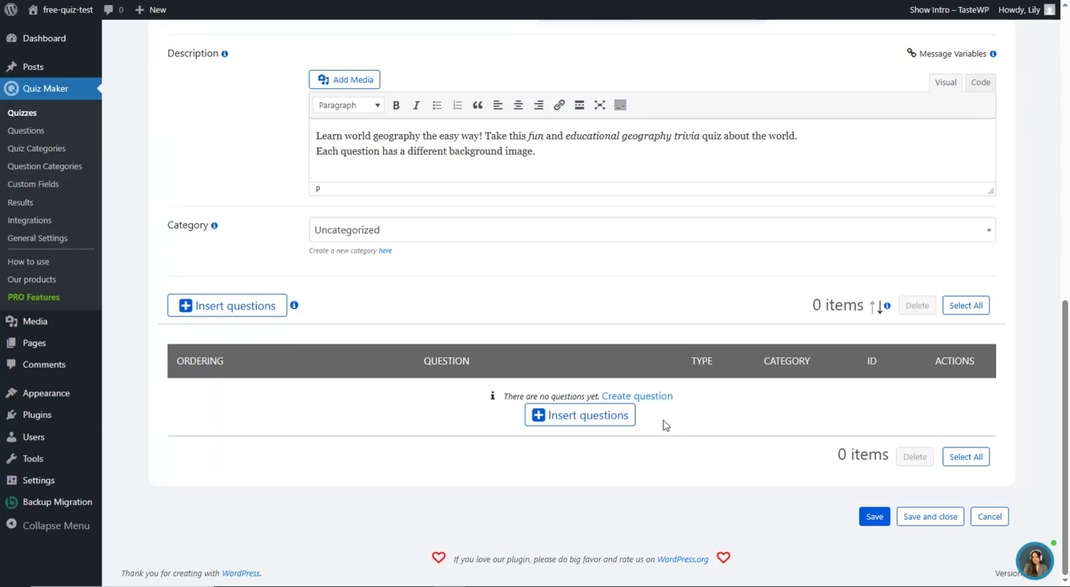
{"action": "left_click", "coordinate": [646, 397]}
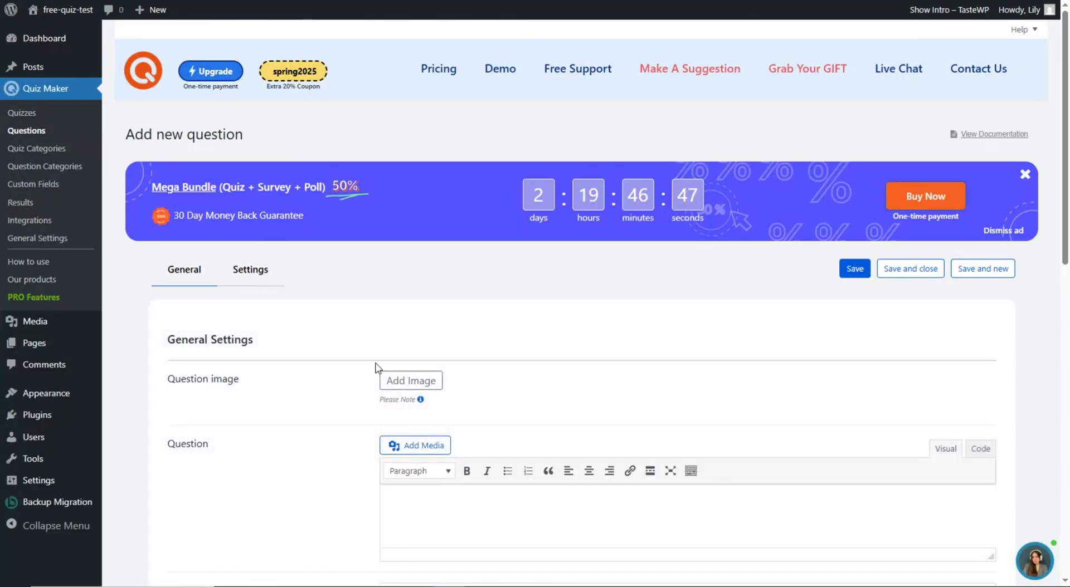
- Upload the Australia picture from the Desktop and insert it as the question image
{"action": "scroll", "coordinate": [356, 349], "scroll_direction": "down", "scroll_amount": 1}
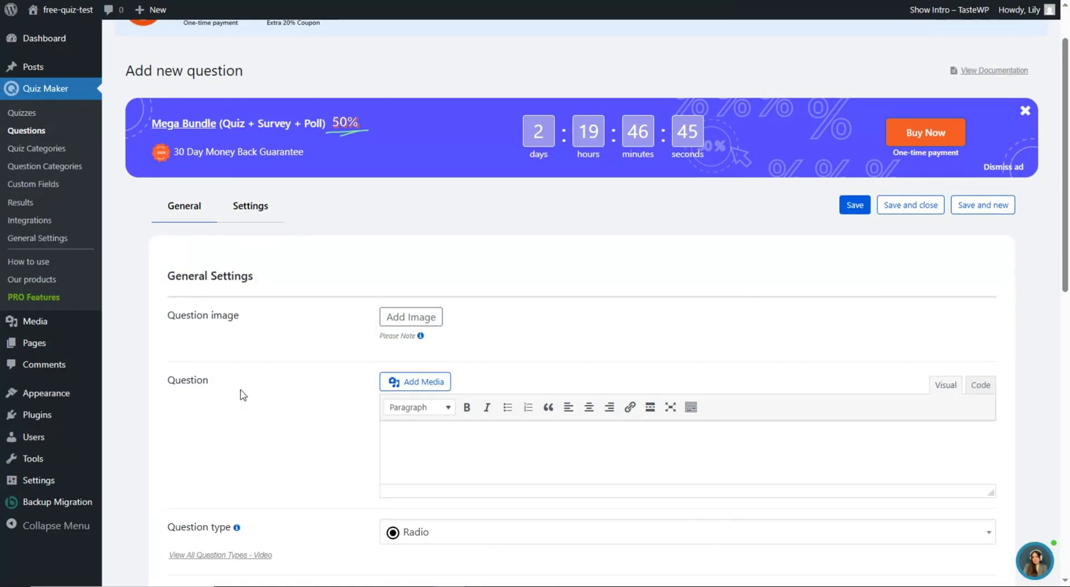
{"action": "scroll", "coordinate": [219, 413], "scroll_direction": "down", "scroll_amount": 1}
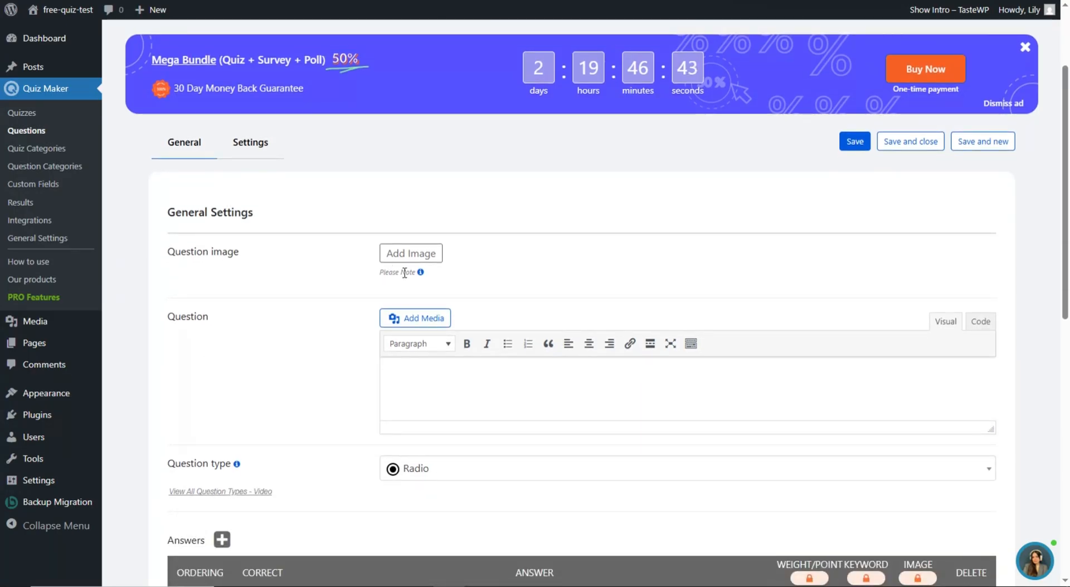
{"action": "left_click", "coordinate": [434, 255]}
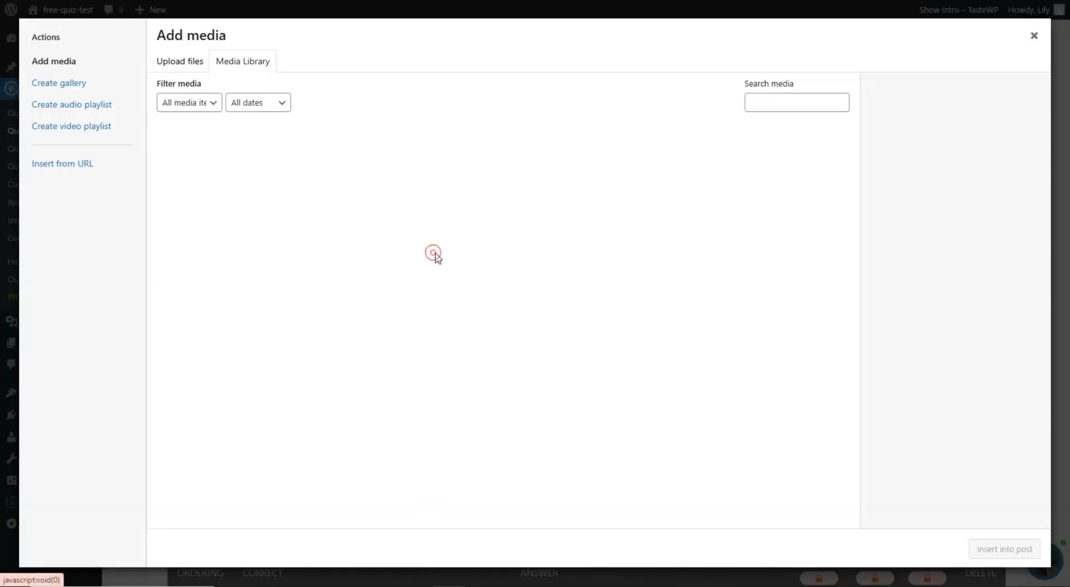
{"action": "left_click", "coordinate": [192, 61]}
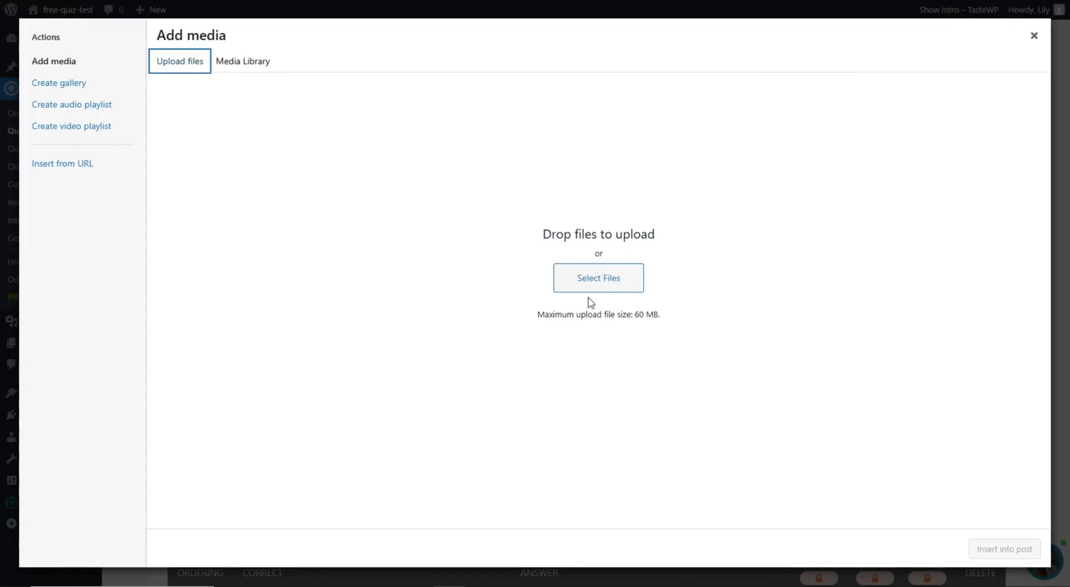
{"action": "left_click", "coordinate": [609, 283]}
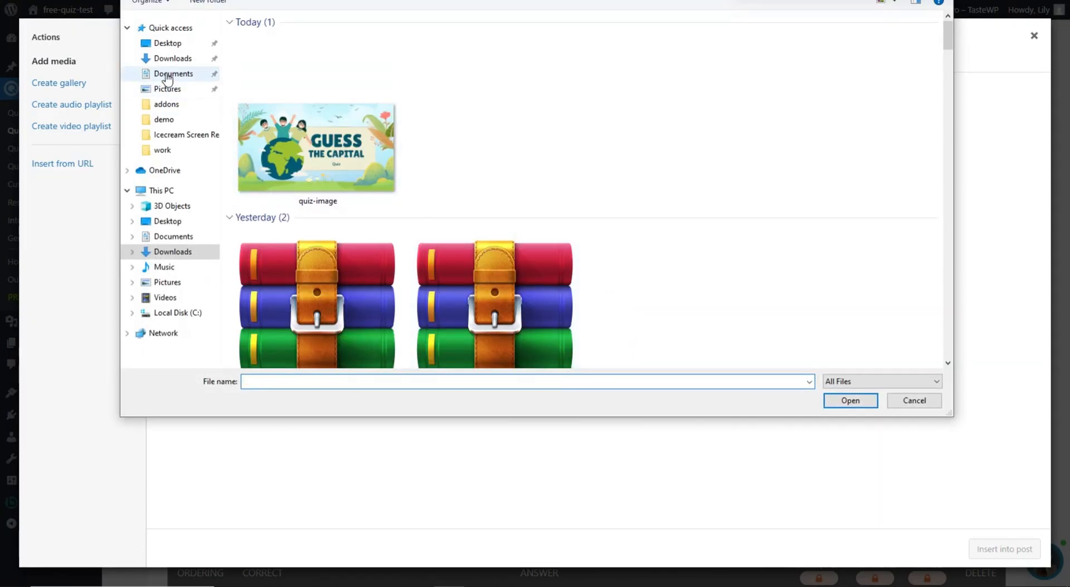
{"action": "left_click", "coordinate": [167, 43]}
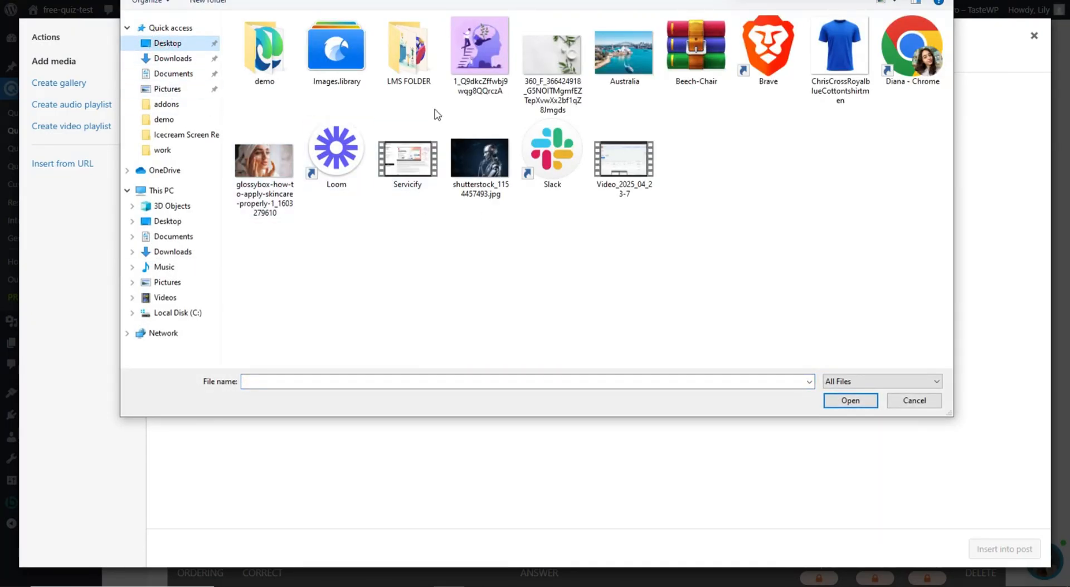
{"action": "left_click", "coordinate": [623, 64]}
{"action": "left_click", "coordinate": [858, 402]}
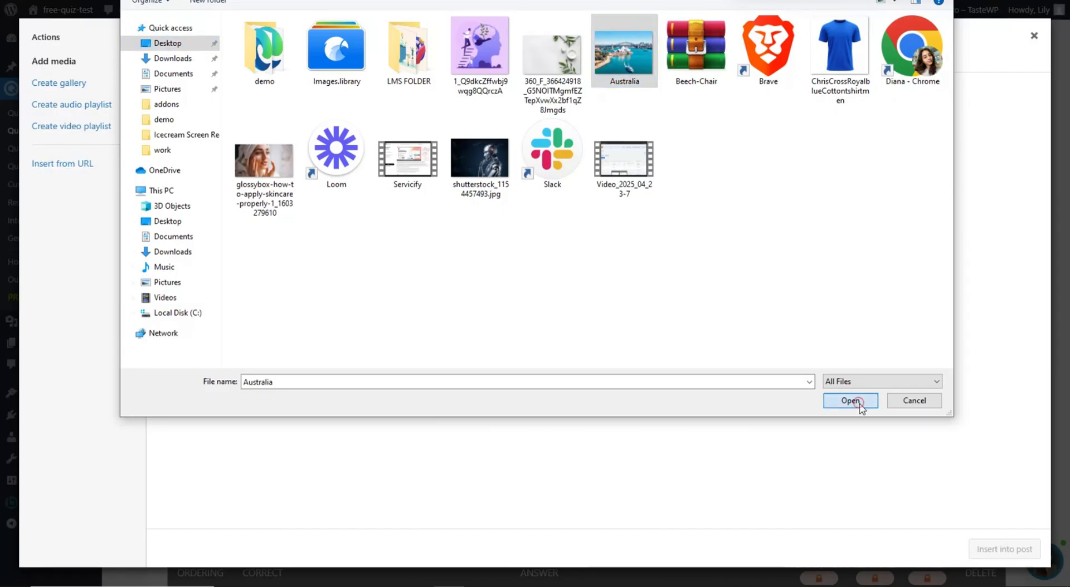
{"action": "scroll", "coordinate": [871, 401], "scroll_direction": "down", "scroll_amount": 2}
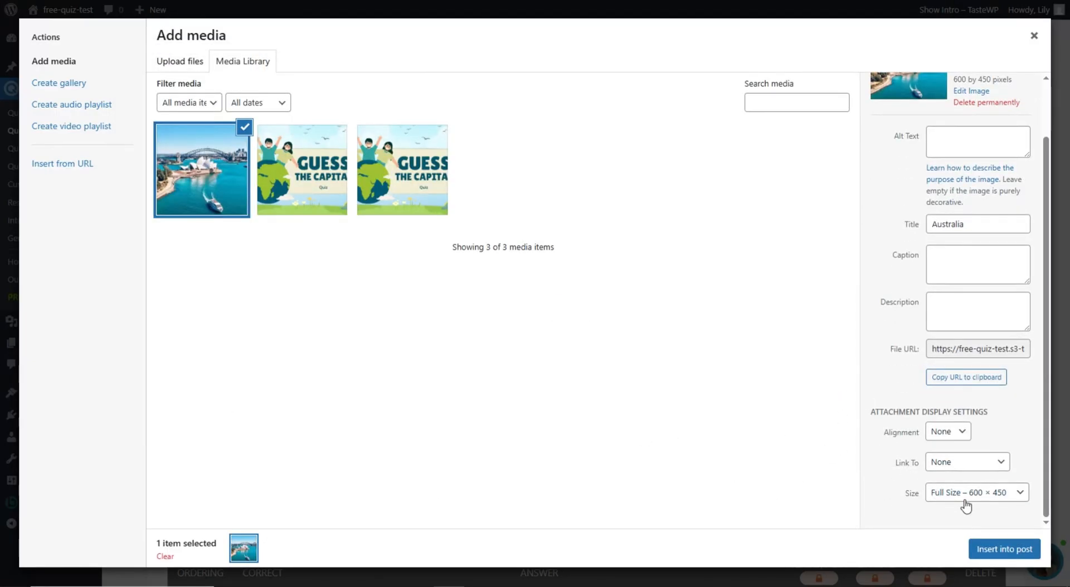
{"action": "left_click", "coordinate": [1001, 550]}
{"action": "scroll", "coordinate": [550, 335], "scroll_direction": "down", "scroll_amount": 3}
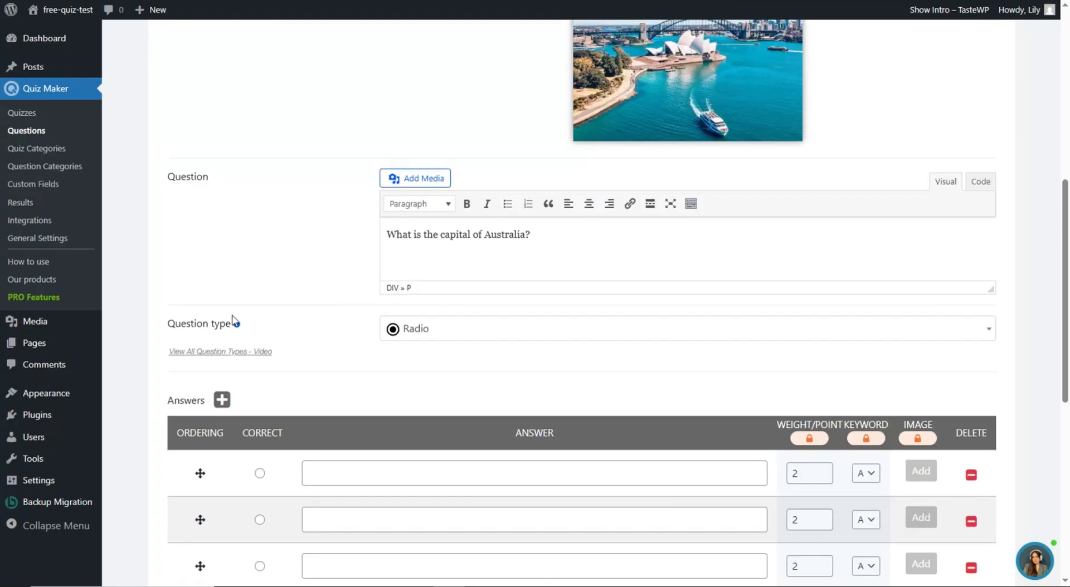
- Browse the question type options and keep Radio for the Australia capital question
{"action": "left_click", "coordinate": [415, 329]}
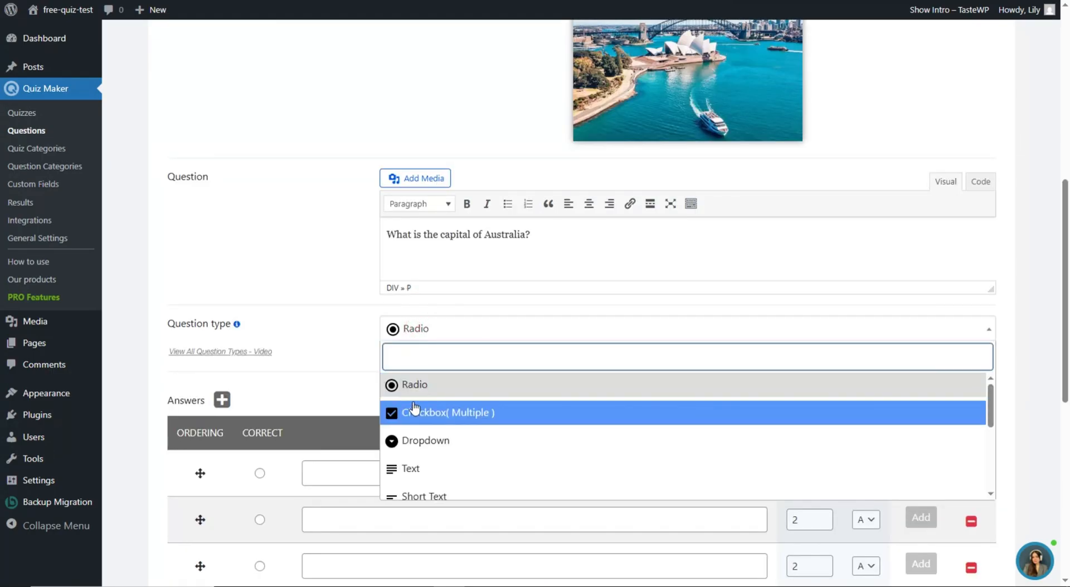
{"action": "scroll", "coordinate": [457, 441], "scroll_direction": "down", "scroll_amount": 5}
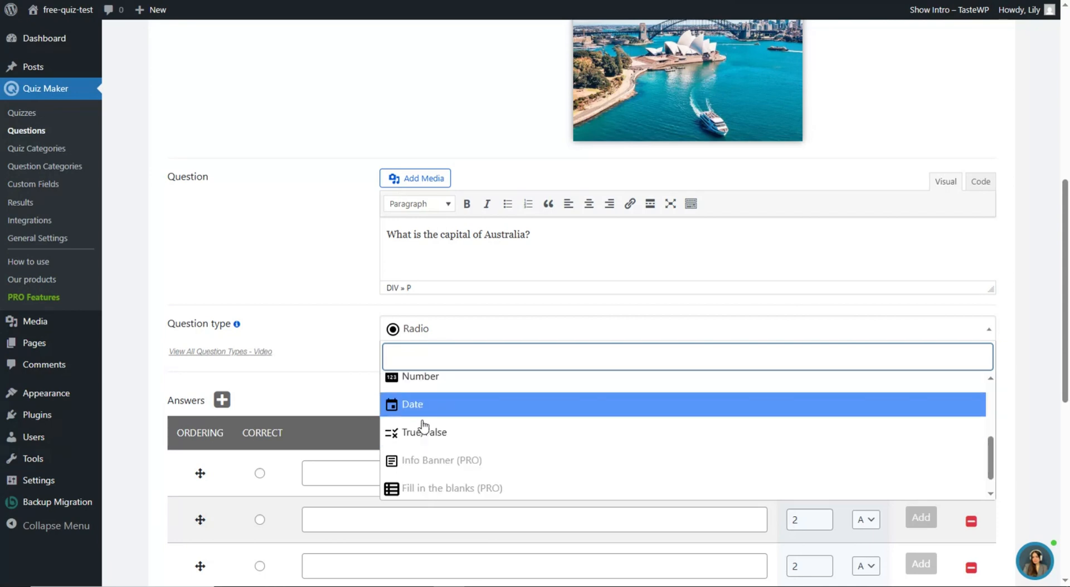
{"action": "scroll", "coordinate": [461, 453], "scroll_direction": "up", "scroll_amount": 2}
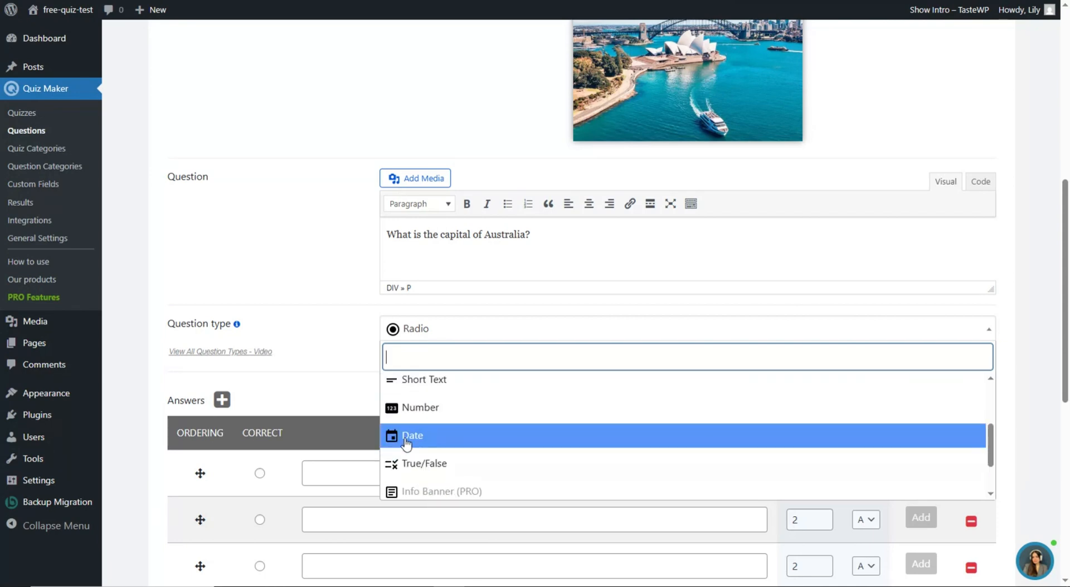
{"action": "scroll", "coordinate": [425, 458], "scroll_direction": "up", "scroll_amount": 2}
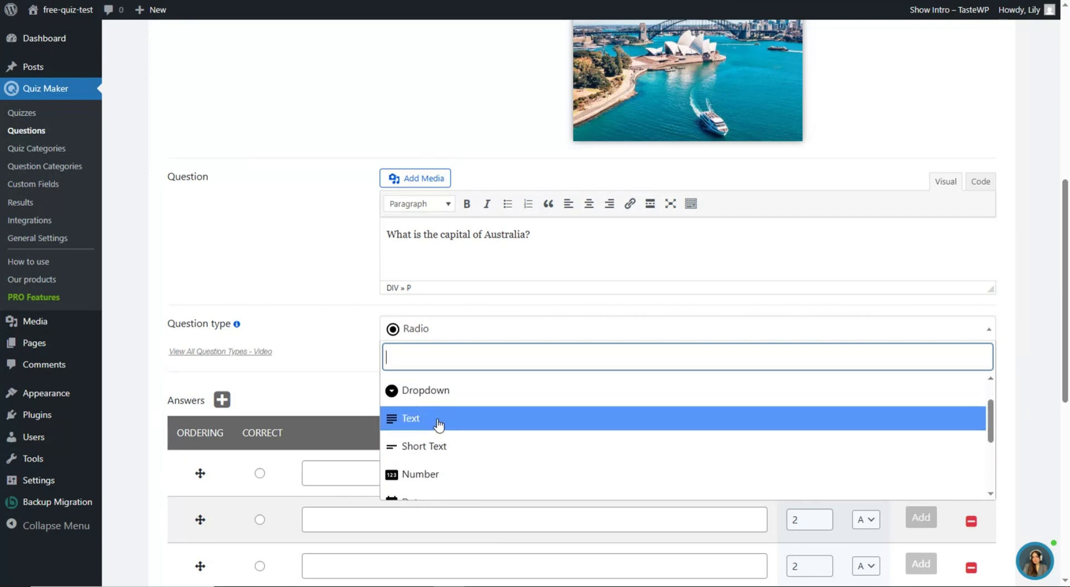
{"action": "scroll", "coordinate": [437, 423], "scroll_direction": "up", "scroll_amount": 2}
{"action": "left_click", "coordinate": [338, 373]}
{"action": "scroll", "coordinate": [413, 292], "scroll_direction": "down", "scroll_amount": 3}
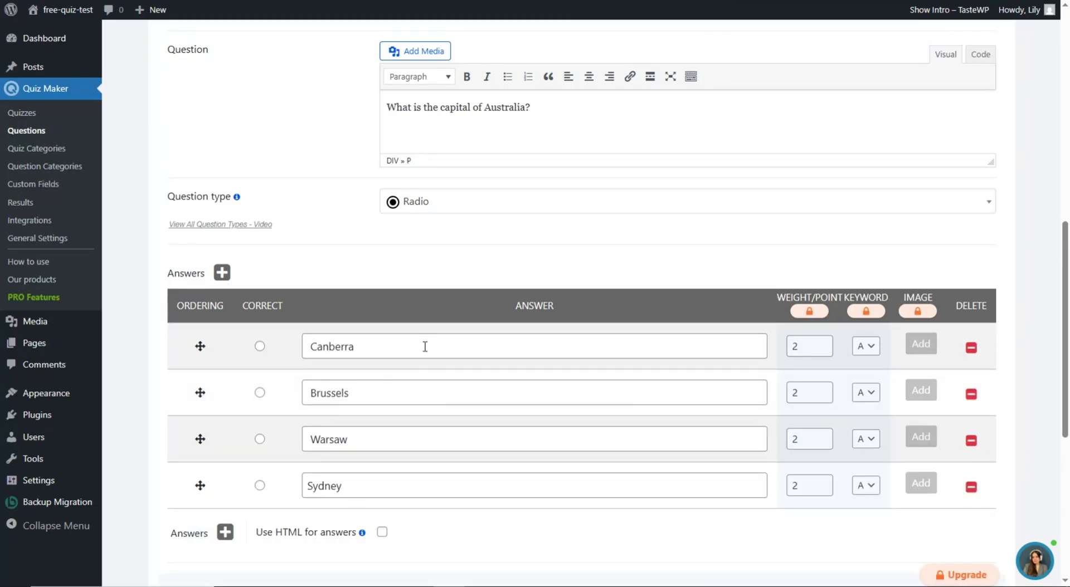
- Mark Canberra as the correct answer and go to the Question Categories page
{"action": "left_click", "coordinate": [260, 346]}
{"action": "scroll", "coordinate": [393, 319], "scroll_direction": "down", "scroll_amount": 5}
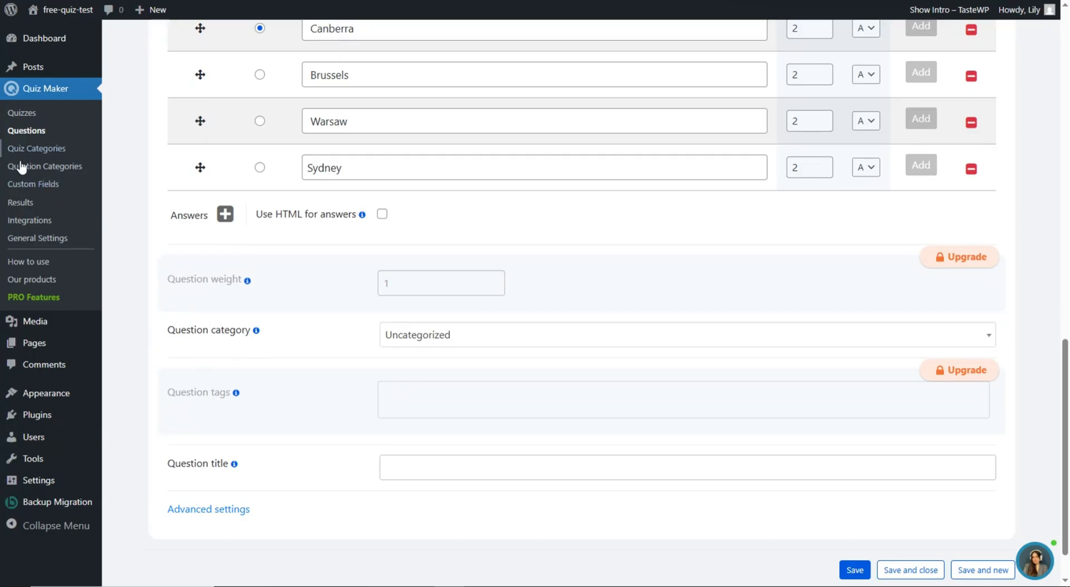
{"action": "left_click", "coordinate": [40, 167]}
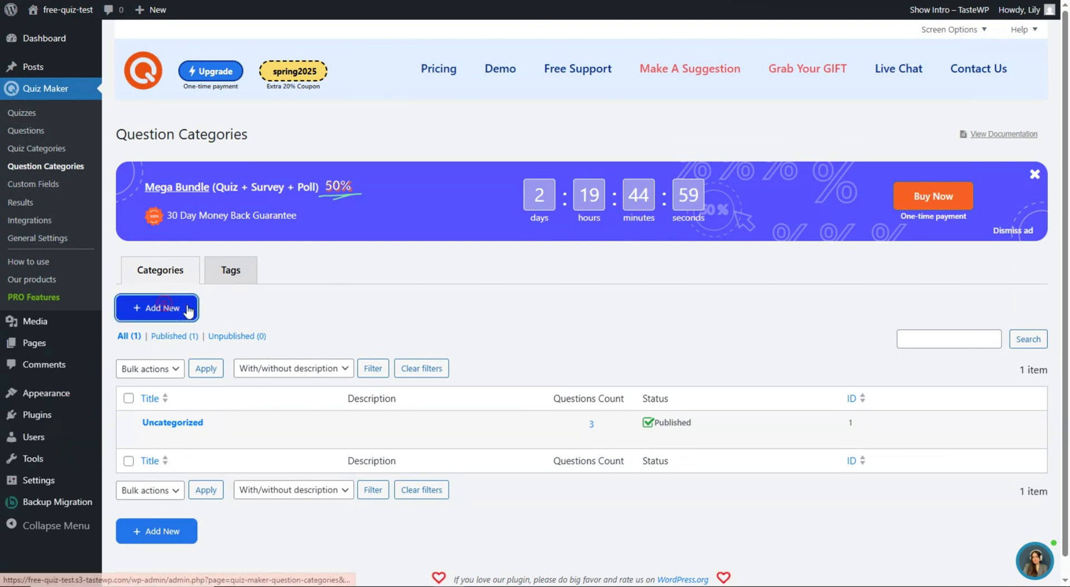
- Look over the Add new category form, then return to the Australia question's edit form
{"action": "left_click", "coordinate": [167, 308]}
{"action": "scroll", "coordinate": [263, 292], "scroll_direction": "down", "scroll_amount": 3}
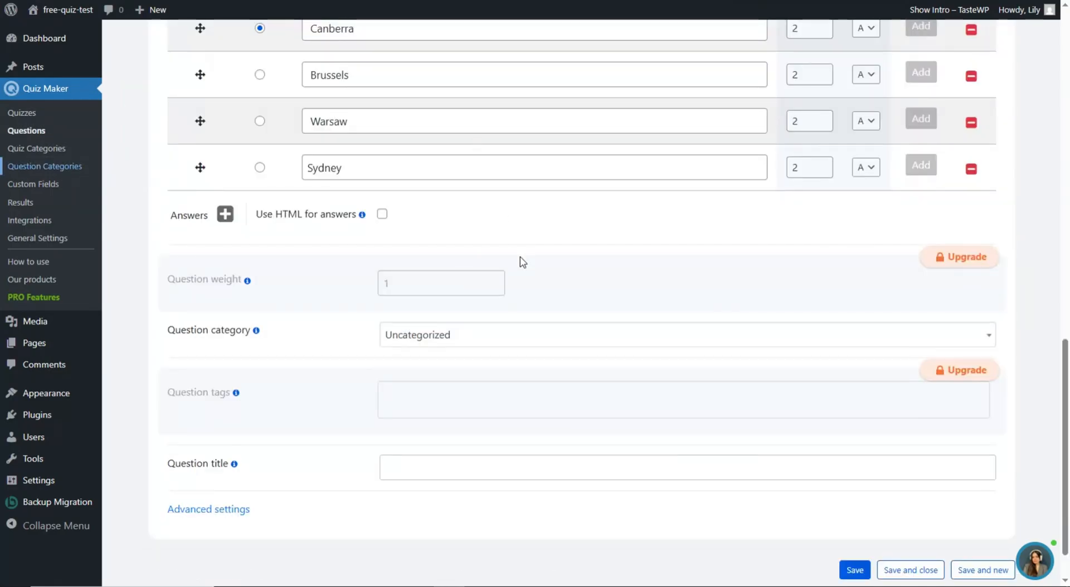
{"action": "scroll", "coordinate": [474, 289], "scroll_direction": "down", "scroll_amount": 1}
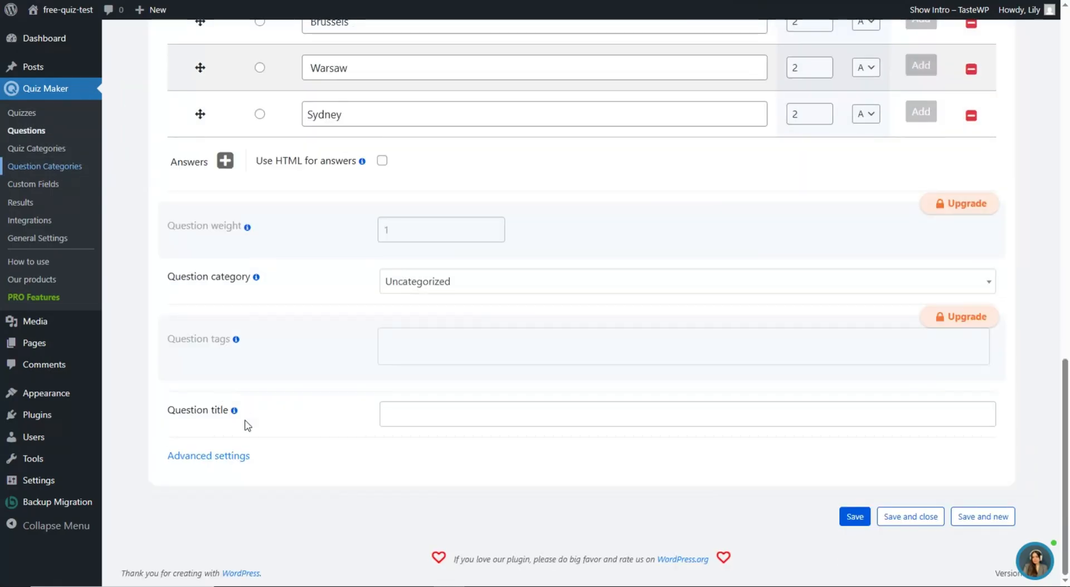
{"action": "mouse_move", "coordinate": [234, 412]}
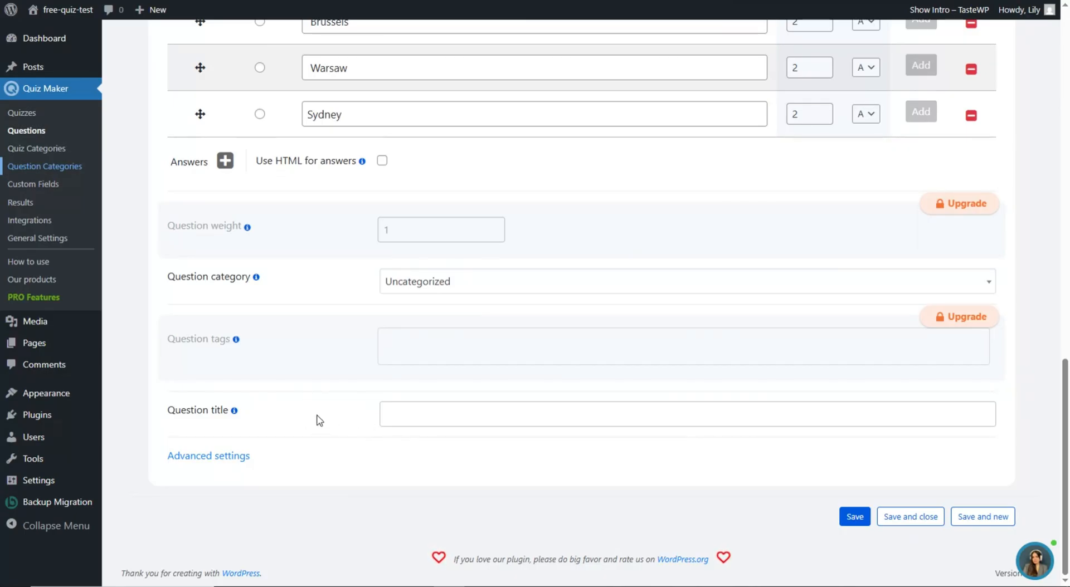
{"action": "scroll", "coordinate": [342, 440], "scroll_direction": "up", "scroll_amount": 15}
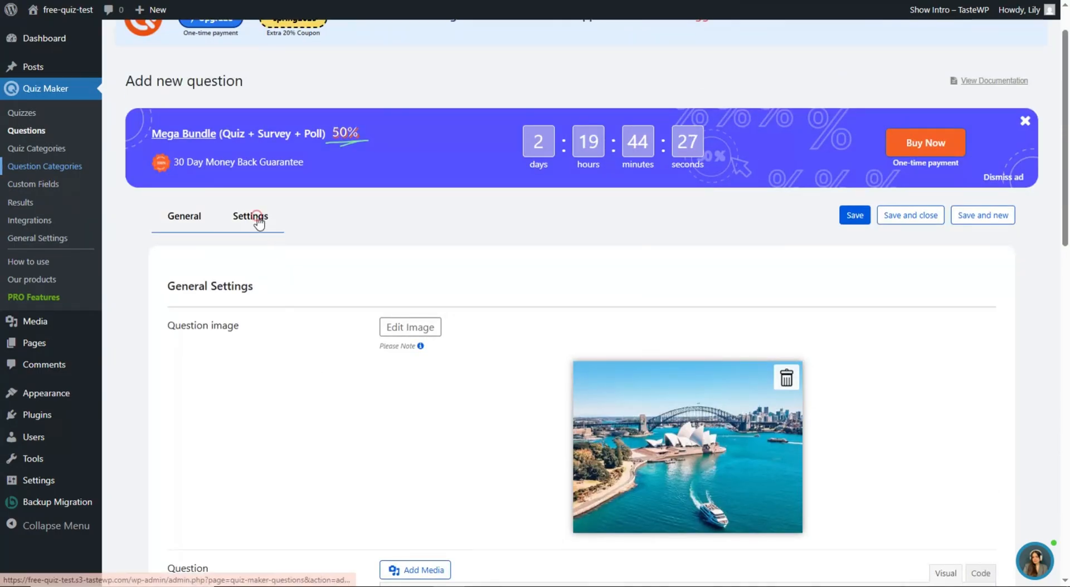
- Review the Australia question's additional settings on its Settings tab
{"action": "left_click", "coordinate": [250, 216]}
{"action": "scroll", "coordinate": [276, 287], "scroll_direction": "down", "scroll_amount": 2}
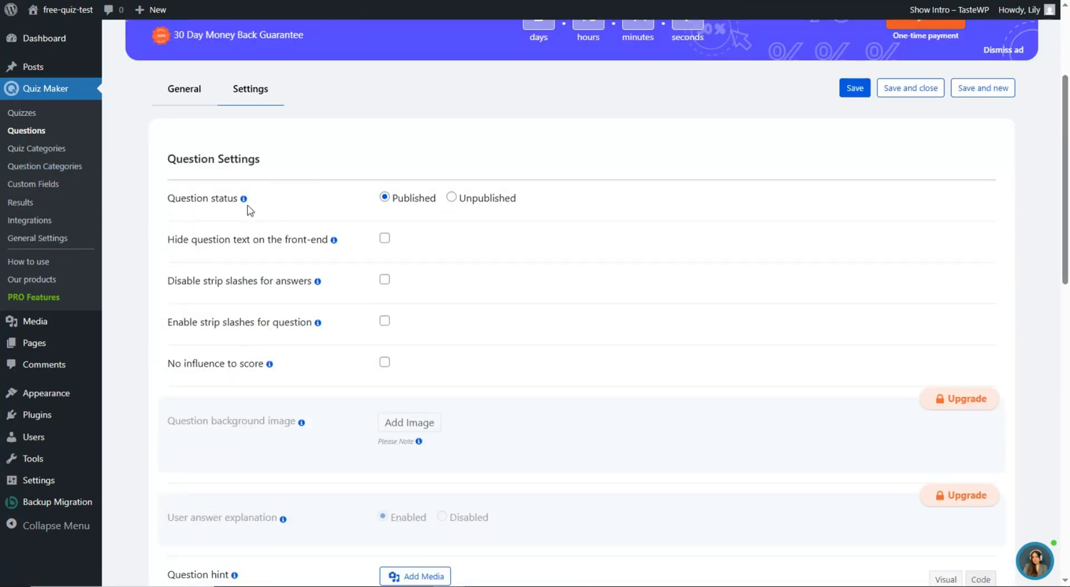
{"action": "scroll", "coordinate": [249, 211], "scroll_direction": "down", "scroll_amount": 2}
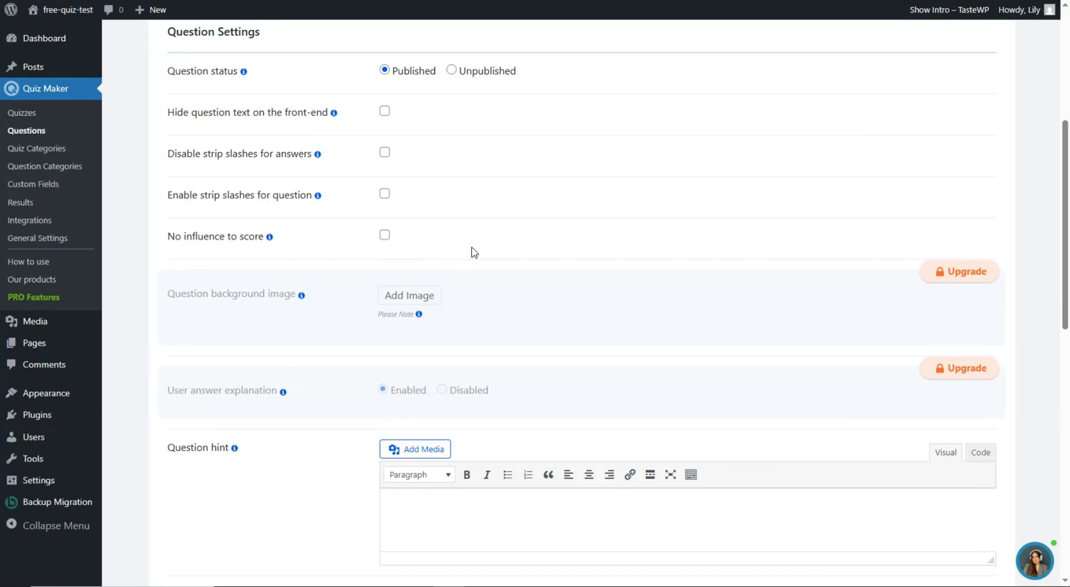
{"action": "scroll", "coordinate": [291, 204], "scroll_direction": "down", "scroll_amount": 2}
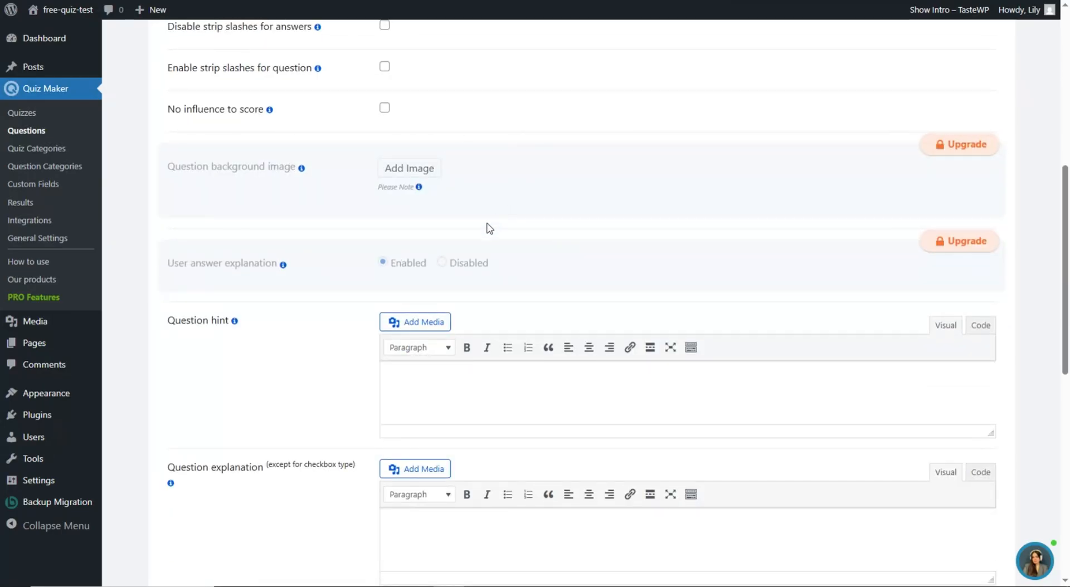
{"action": "scroll", "coordinate": [379, 234], "scroll_direction": "down", "scroll_amount": 2}
{"action": "scroll", "coordinate": [212, 243], "scroll_direction": "down", "scroll_amount": 7}
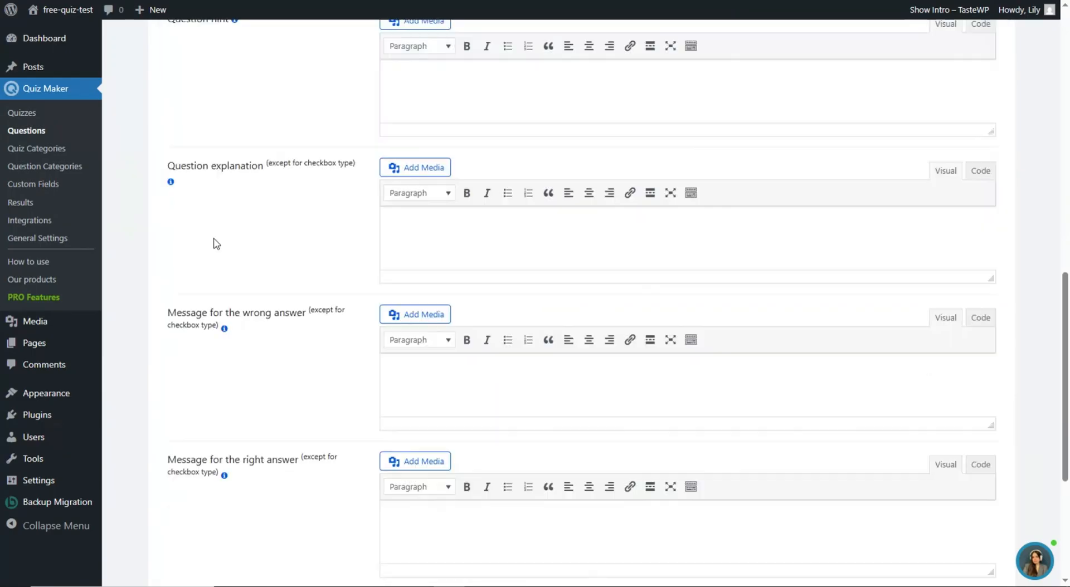
{"action": "scroll", "coordinate": [334, 329], "scroll_direction": "up", "scroll_amount": 2}
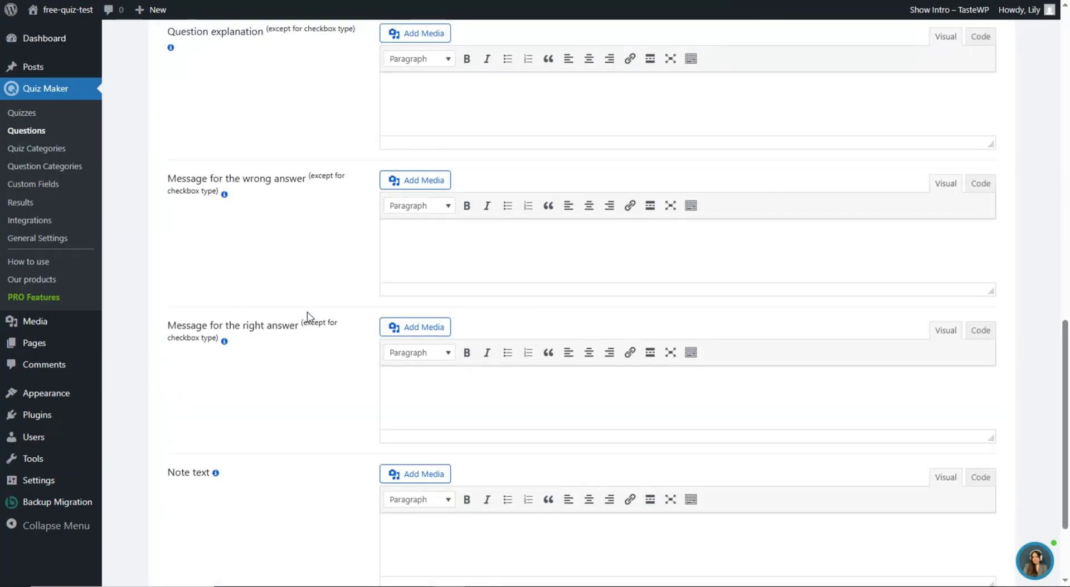
{"action": "scroll", "coordinate": [297, 304], "scroll_direction": "up", "scroll_amount": 3}
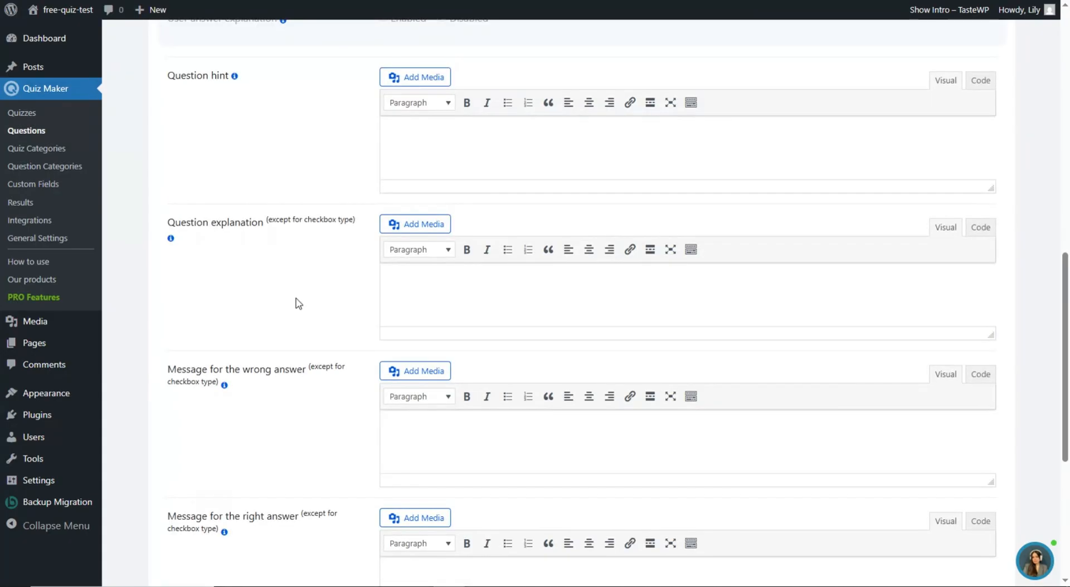
{"action": "scroll", "coordinate": [304, 278], "scroll_direction": "up", "scroll_amount": 1}
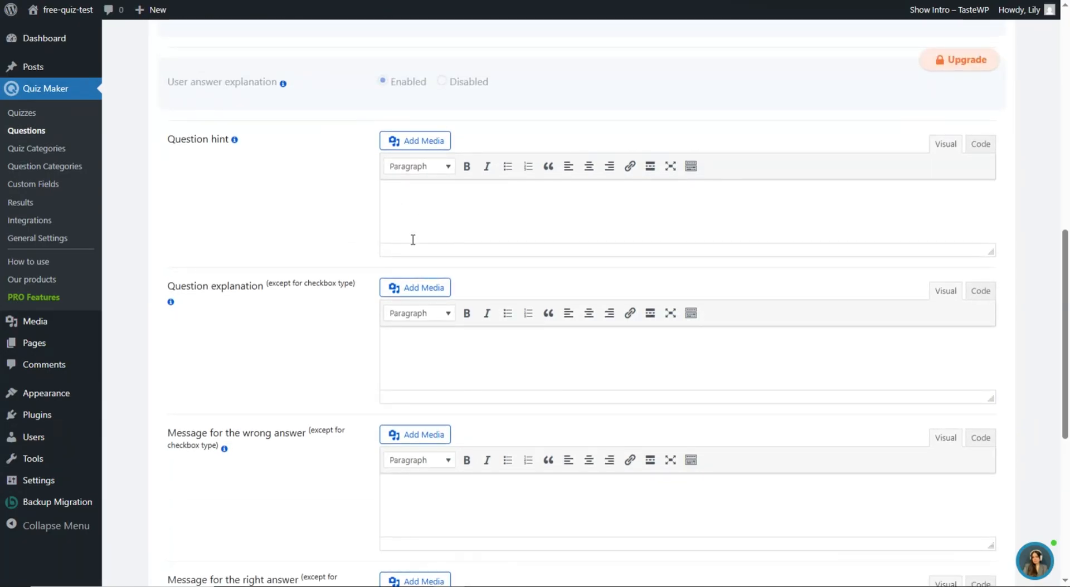
{"action": "scroll", "coordinate": [286, 358], "scroll_direction": "down", "scroll_amount": 4}
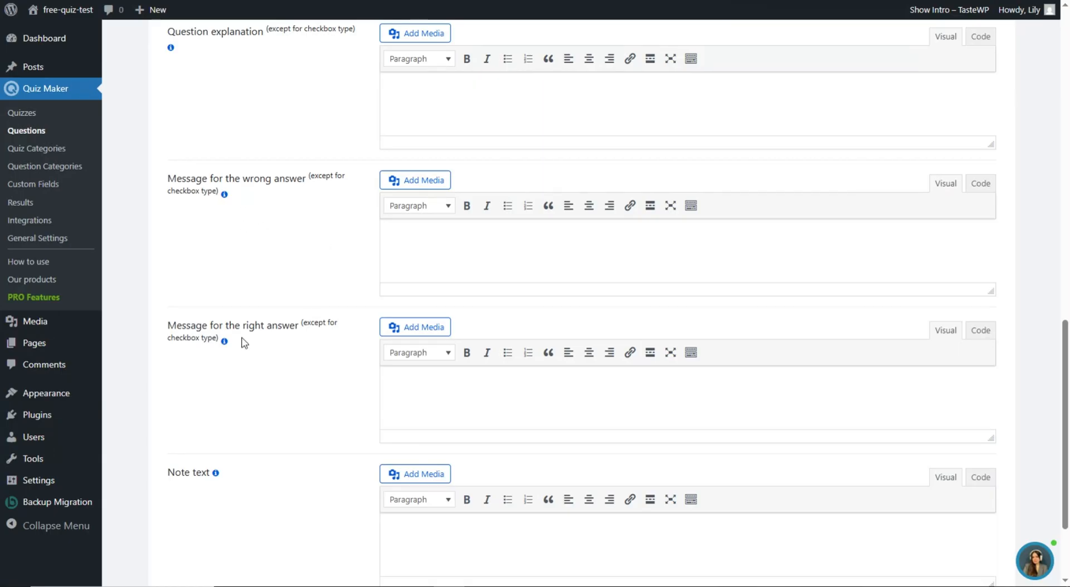
{"action": "scroll", "coordinate": [326, 355], "scroll_direction": "down", "scroll_amount": 3}
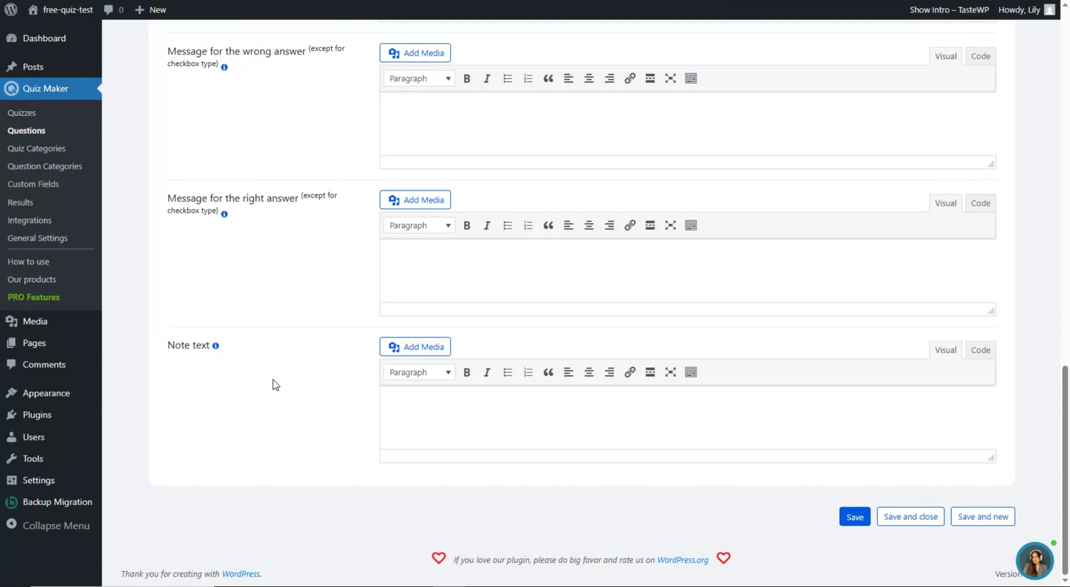
{"action": "scroll", "coordinate": [271, 280], "scroll_direction": "up", "scroll_amount": 15}
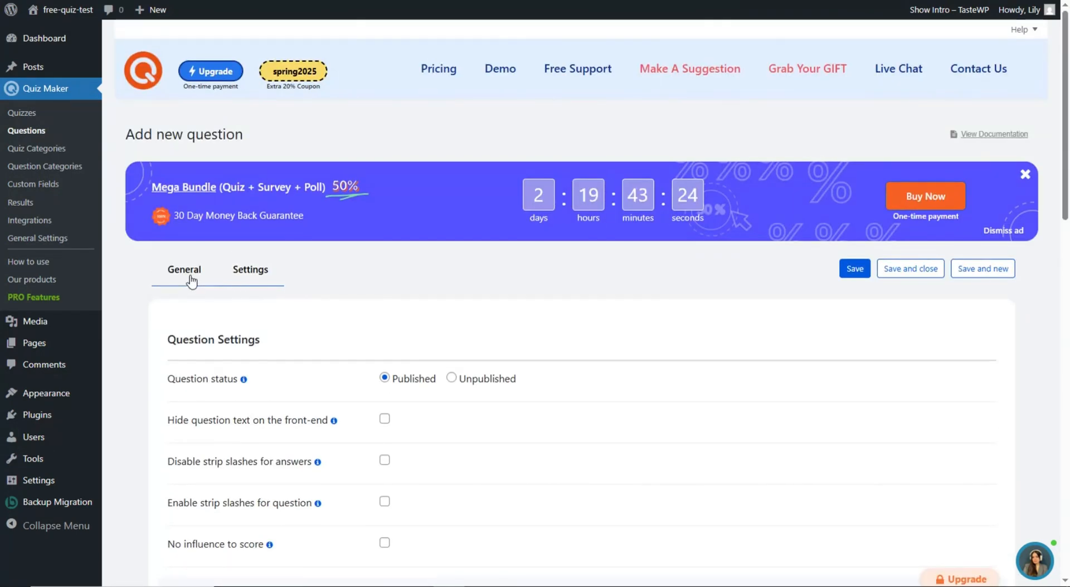
- Return to the question's General tab and save the Australia capital question
{"action": "left_click", "coordinate": [192, 281]}
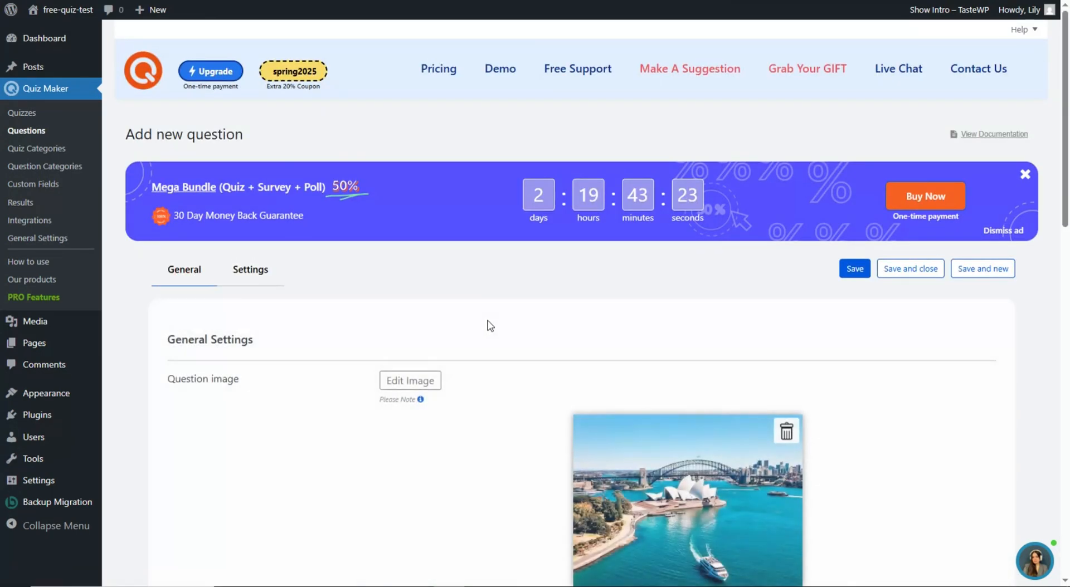
{"action": "scroll", "coordinate": [486, 315], "scroll_direction": "down", "scroll_amount": 12}
{"action": "scroll", "coordinate": [485, 320], "scroll_direction": "down", "scroll_amount": 2}
{"action": "scroll", "coordinate": [556, 371], "scroll_direction": "up", "scroll_amount": 15}
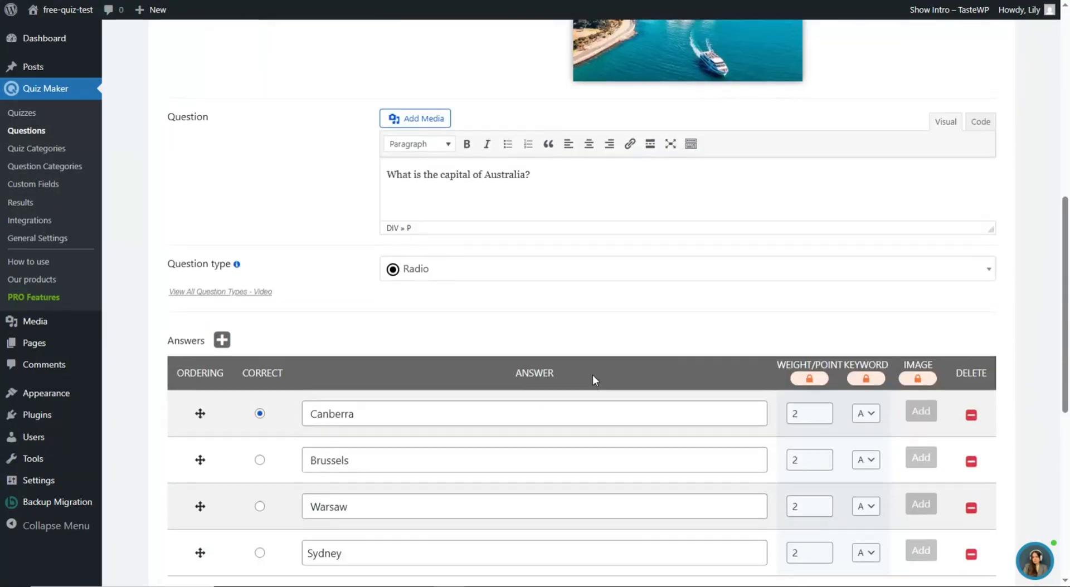
{"action": "left_click", "coordinate": [855, 270]}
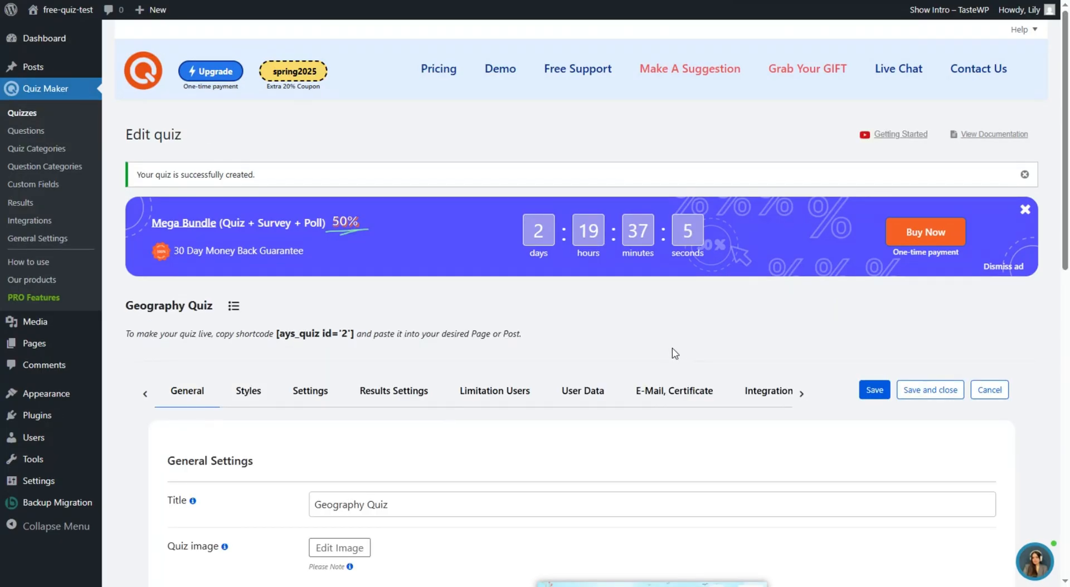
{"action": "scroll", "coordinate": [390, 415], "scroll_direction": "down", "scroll_amount": 12}
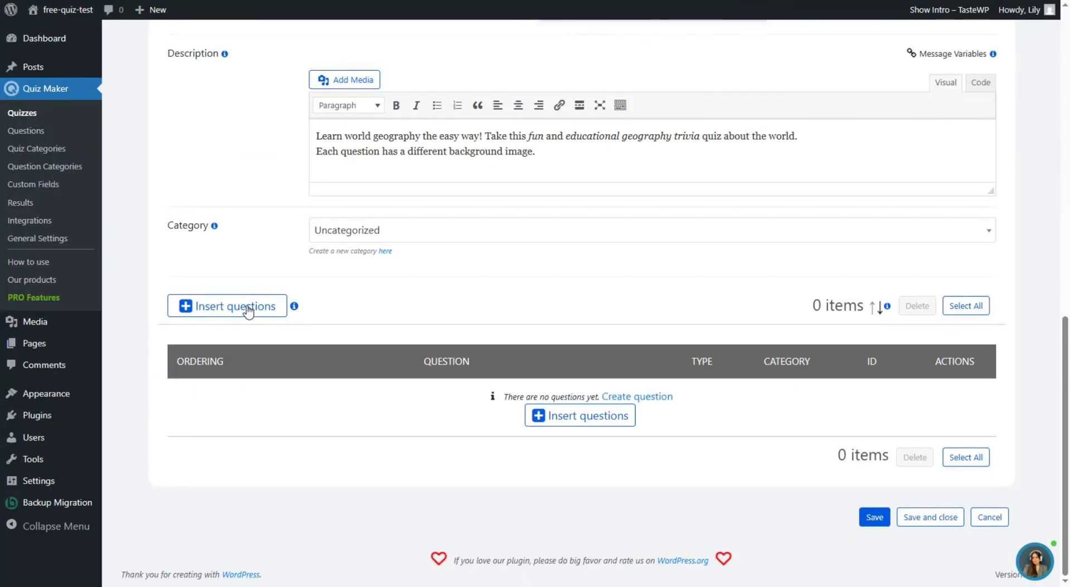
{"action": "left_click", "coordinate": [247, 307]}
{"action": "left_click", "coordinate": [390, 301]}
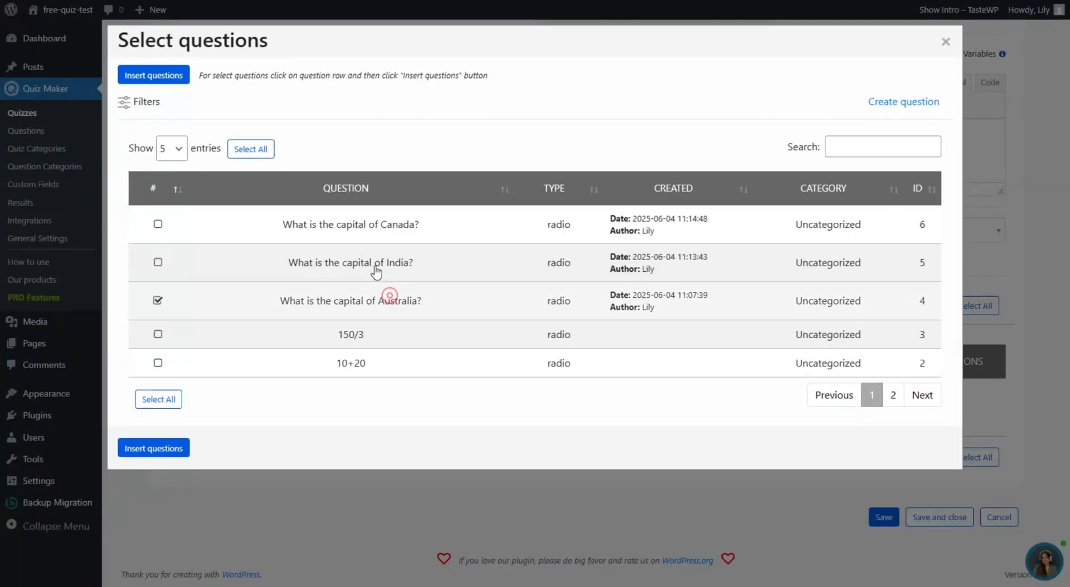
{"action": "left_click", "coordinate": [375, 267]}
{"action": "left_click", "coordinate": [358, 225]}
{"action": "left_click", "coordinate": [147, 449]}
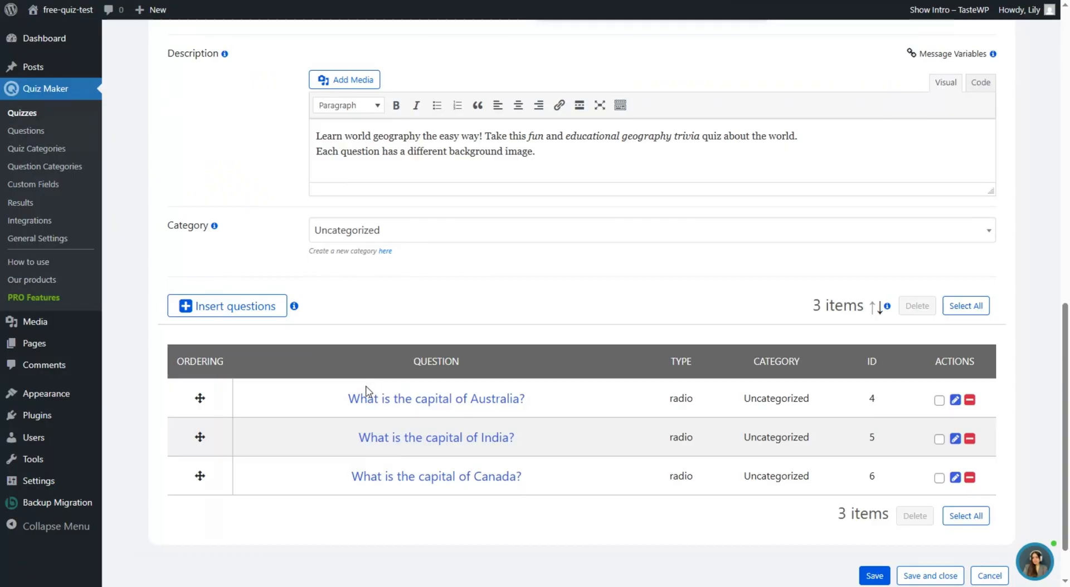
{"action": "scroll", "coordinate": [564, 479], "scroll_direction": "down", "scroll_amount": 2}
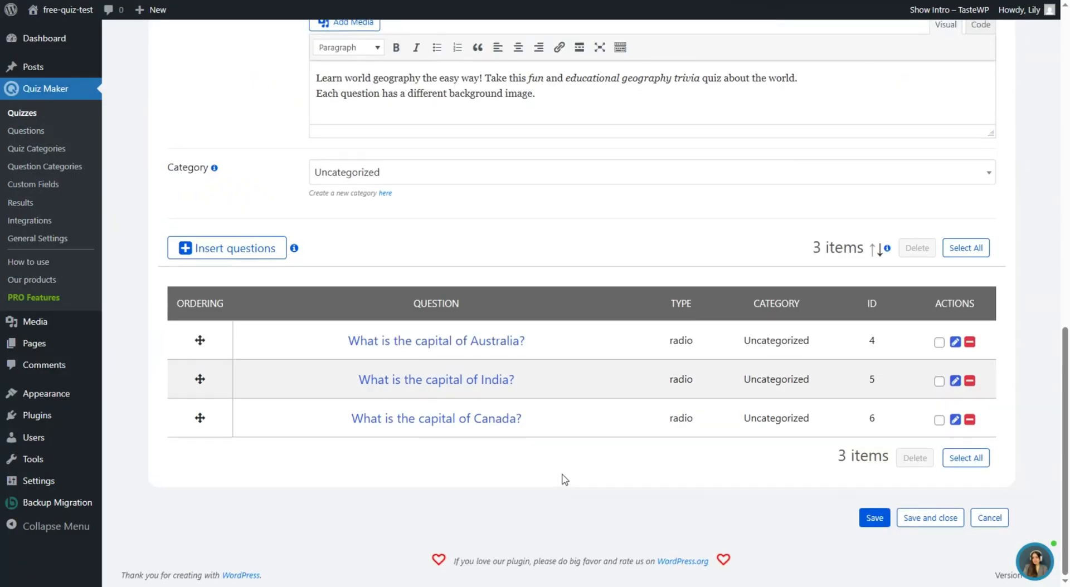
{"action": "scroll", "coordinate": [564, 479], "scroll_direction": "up", "scroll_amount": 15}
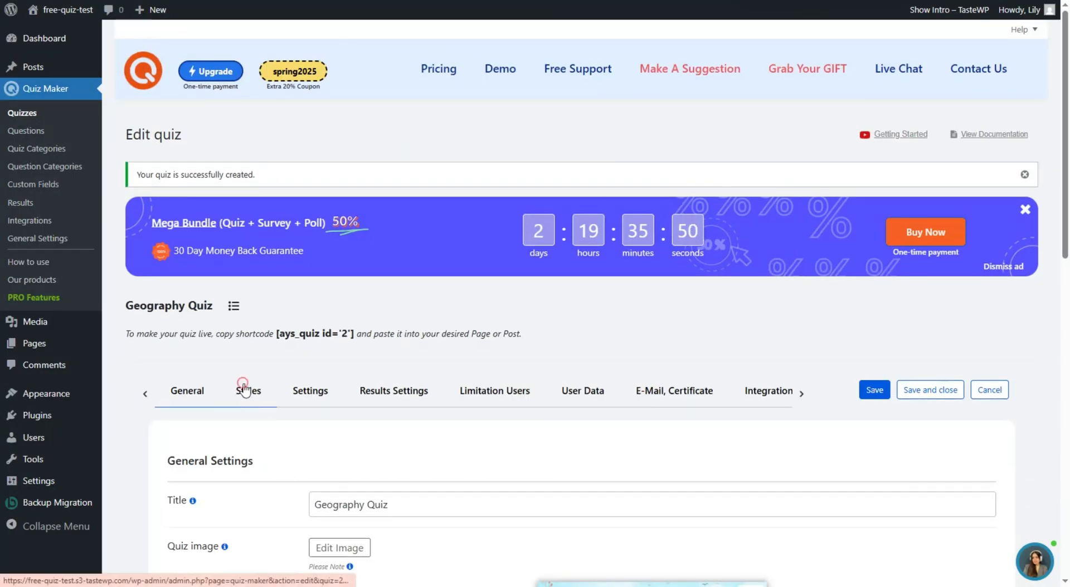
- Review the quiz's Styles: Classic Light theme, 800 px width and colour settings
{"action": "left_click", "coordinate": [244, 388]}
{"action": "scroll", "coordinate": [335, 424], "scroll_direction": "down", "scroll_amount": 2}
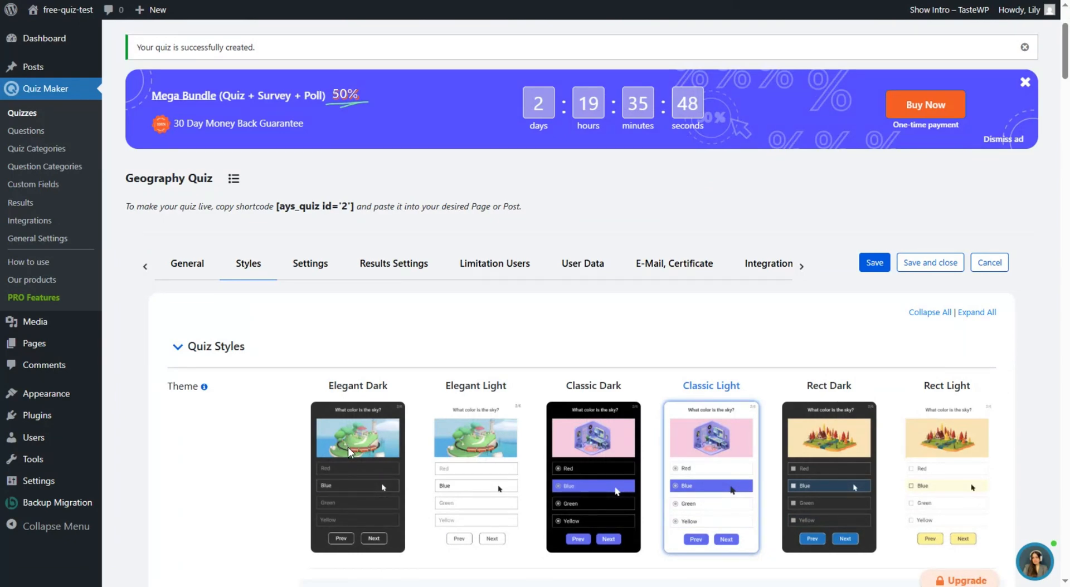
{"action": "scroll", "coordinate": [349, 452], "scroll_direction": "down", "scroll_amount": 2}
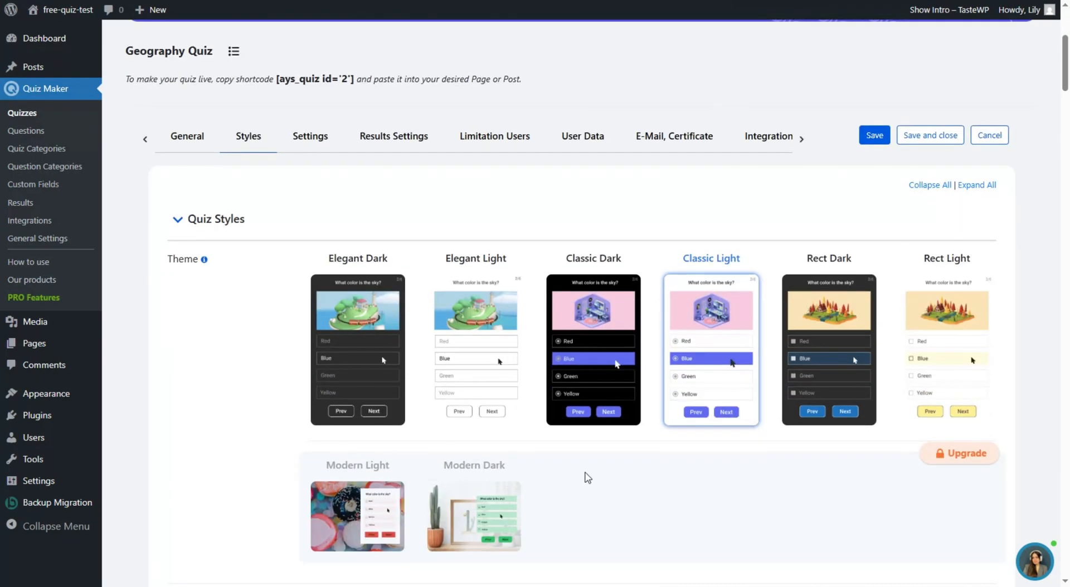
{"action": "scroll", "coordinate": [201, 413], "scroll_direction": "down", "scroll_amount": 2}
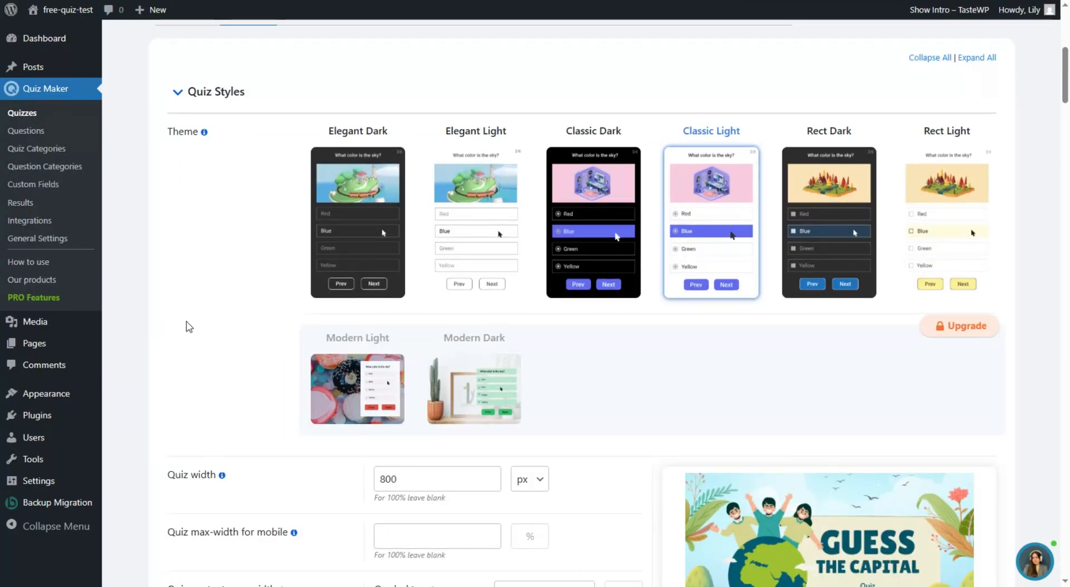
{"action": "scroll", "coordinate": [289, 315], "scroll_direction": "down", "scroll_amount": 4}
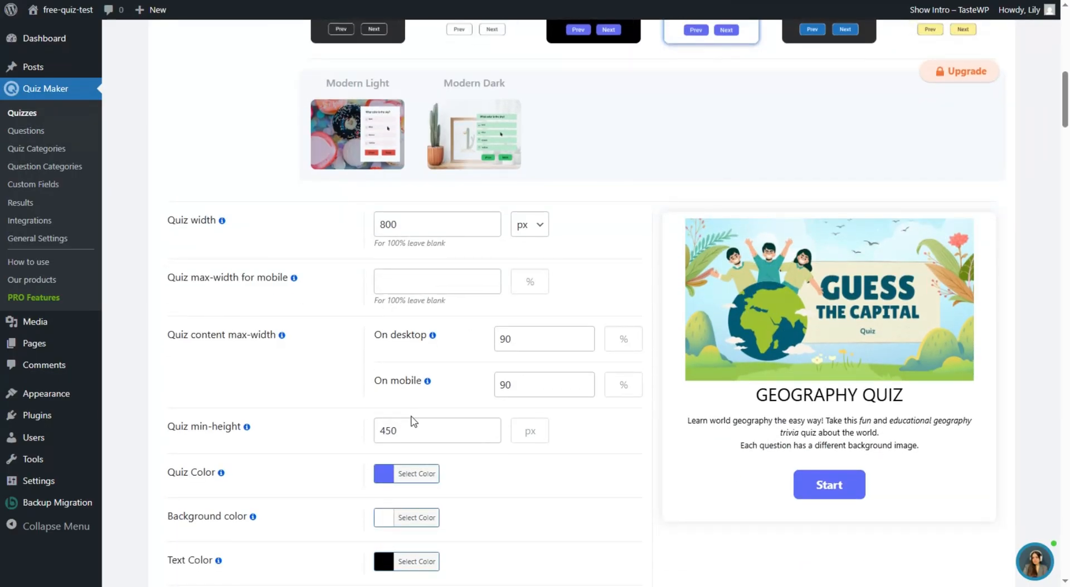
{"action": "scroll", "coordinate": [414, 416], "scroll_direction": "down", "scroll_amount": 3}
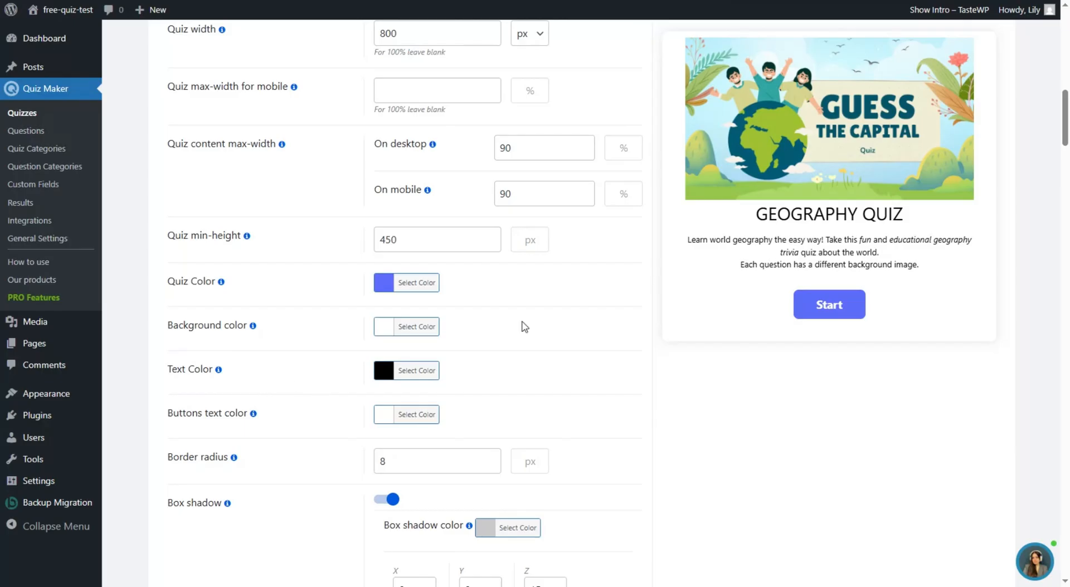
- Change the Geography Quiz's Quiz Color to dark teal 005a73
{"action": "left_click", "coordinate": [413, 285]}
{"action": "double_click", "coordinate": [451, 275]}
{"action": "type", "text": "#0e5e7f"}
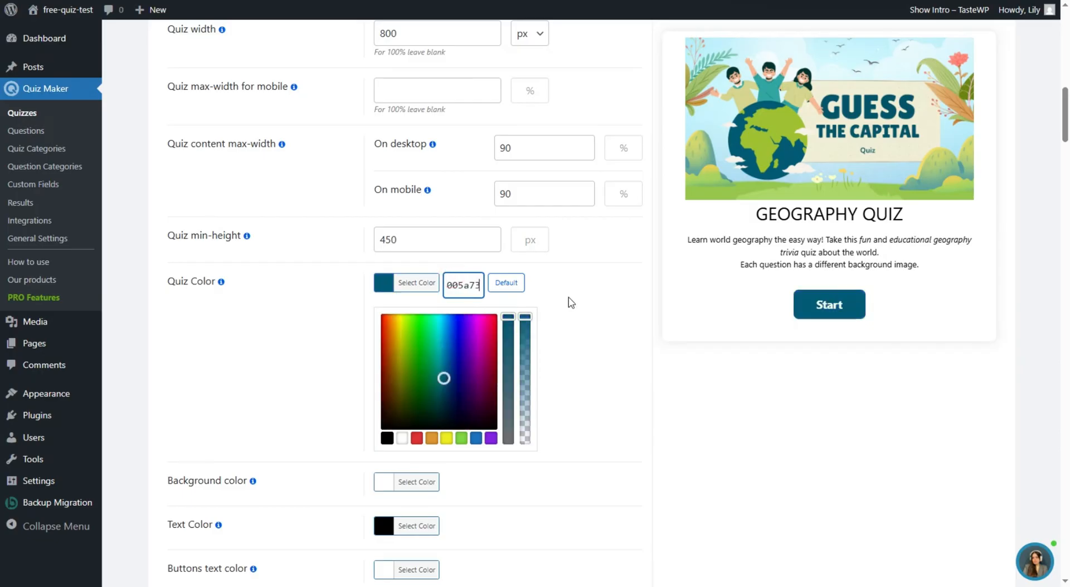
{"action": "left_click", "coordinate": [569, 301]}
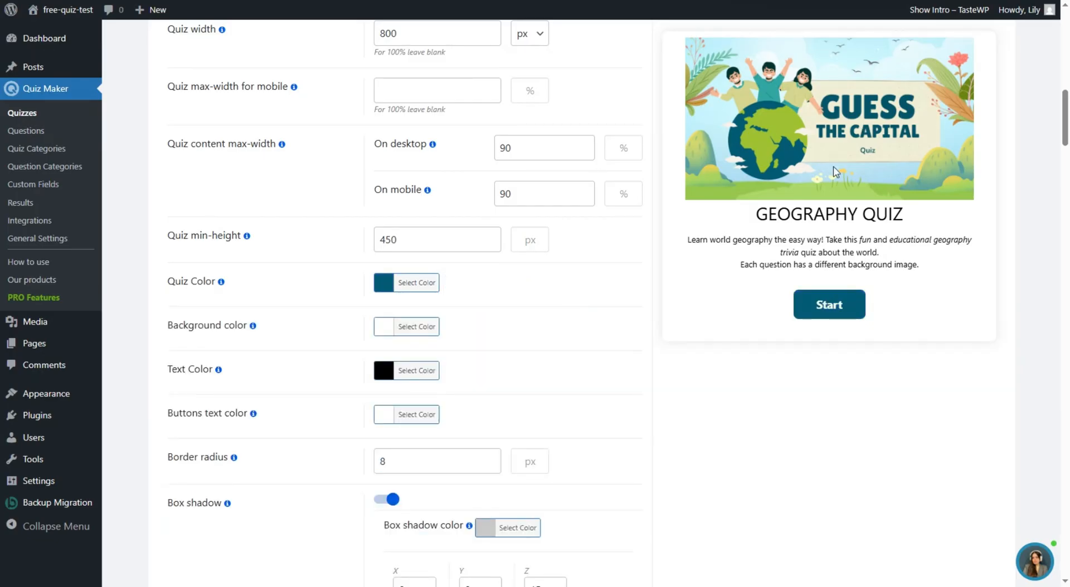
{"action": "scroll", "coordinate": [540, 429], "scroll_direction": "down", "scroll_amount": 15}
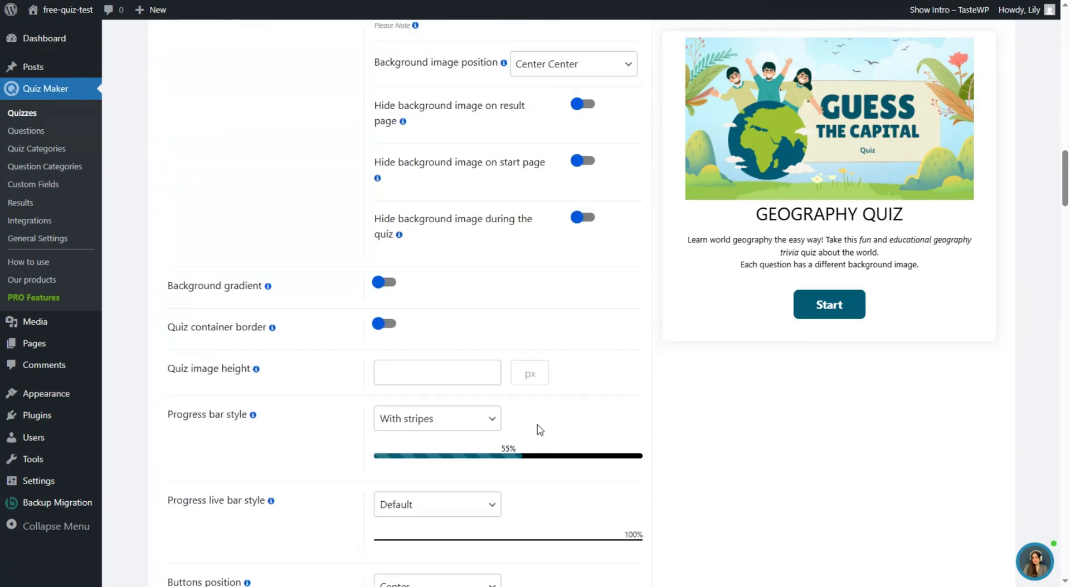
{"action": "scroll", "coordinate": [540, 429], "scroll_direction": "down", "scroll_amount": 5}
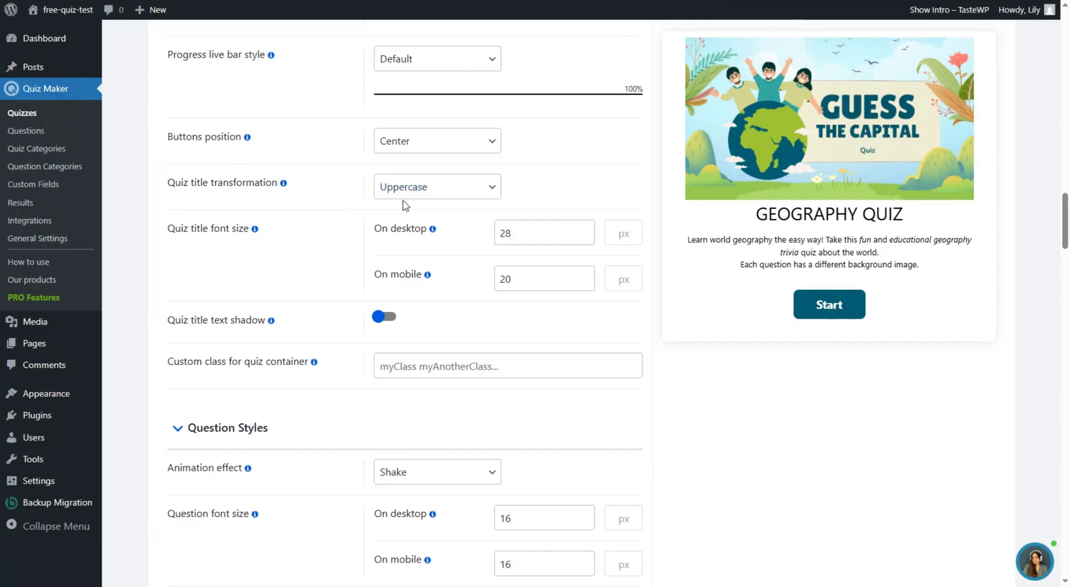
- Set the quiz title transformation to Capitalize, then review the remaining style sections
{"action": "left_click", "coordinate": [417, 190]}
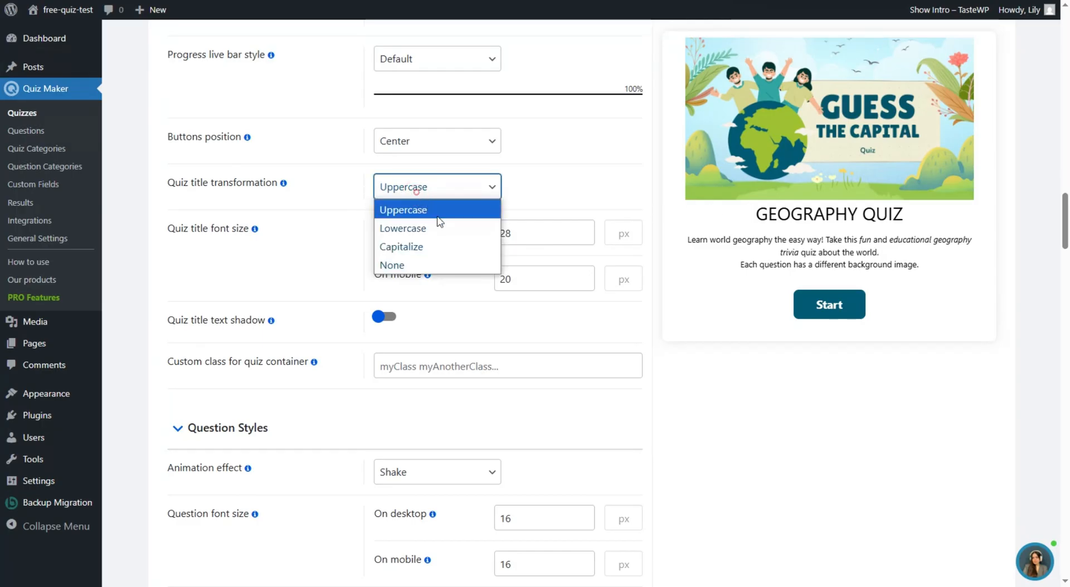
{"action": "left_click", "coordinate": [439, 218]}
{"action": "left_click", "coordinate": [437, 187]}
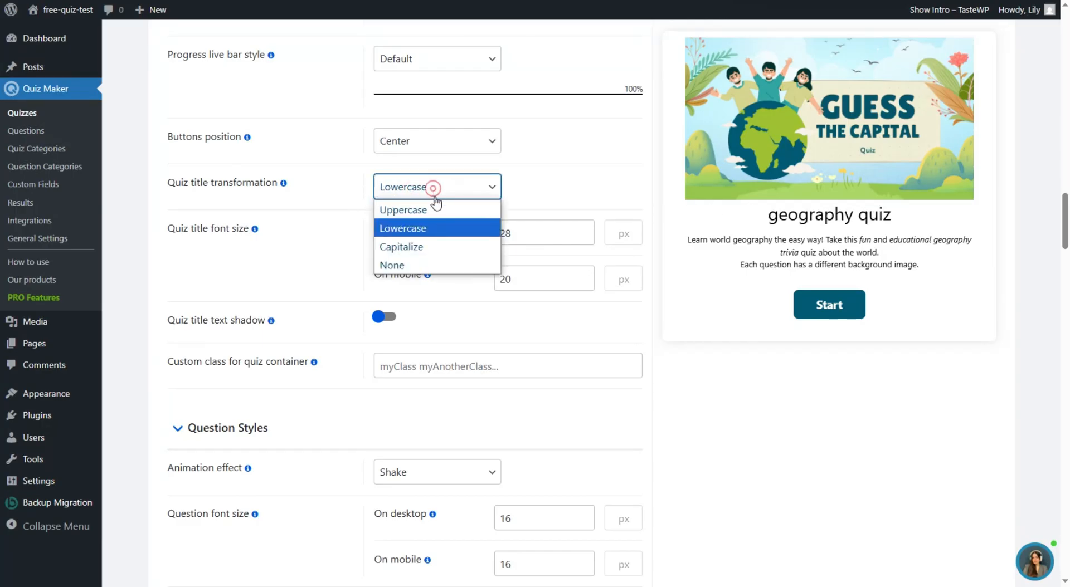
{"action": "left_click", "coordinate": [440, 249]}
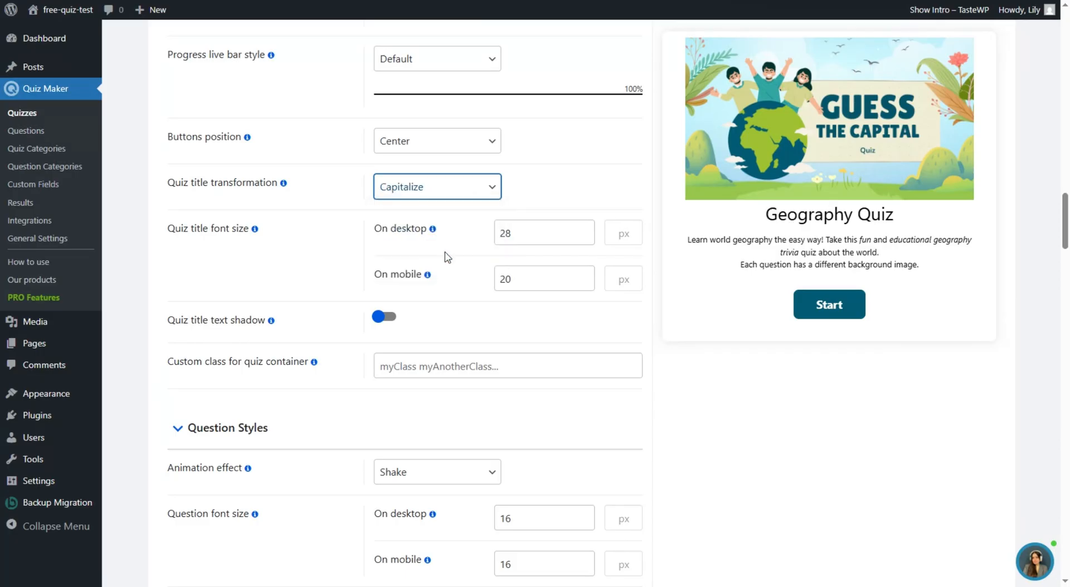
{"action": "left_click", "coordinate": [578, 186]}
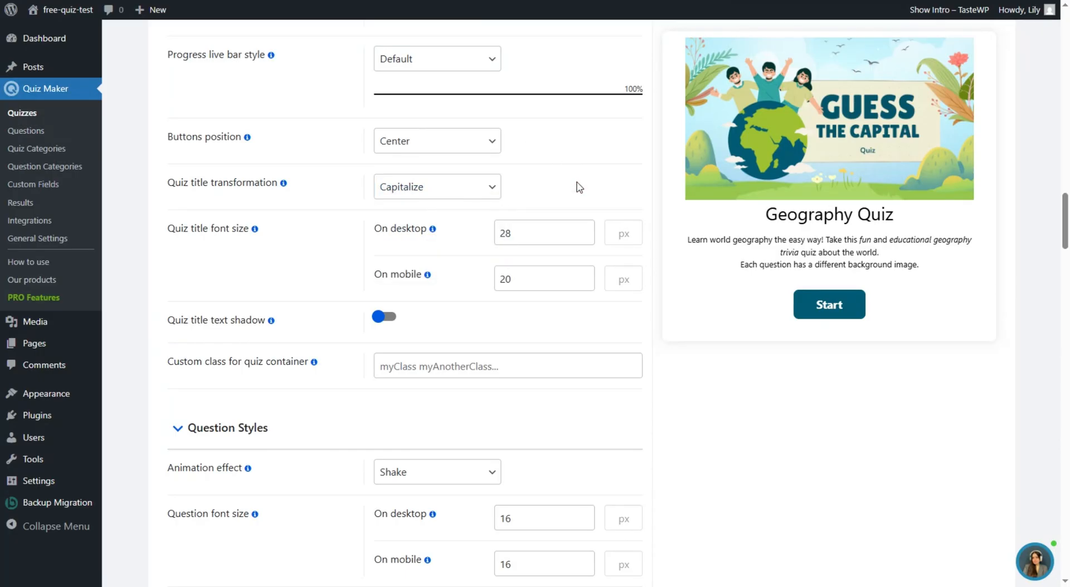
{"action": "scroll", "coordinate": [396, 353], "scroll_direction": "down", "scroll_amount": 20}
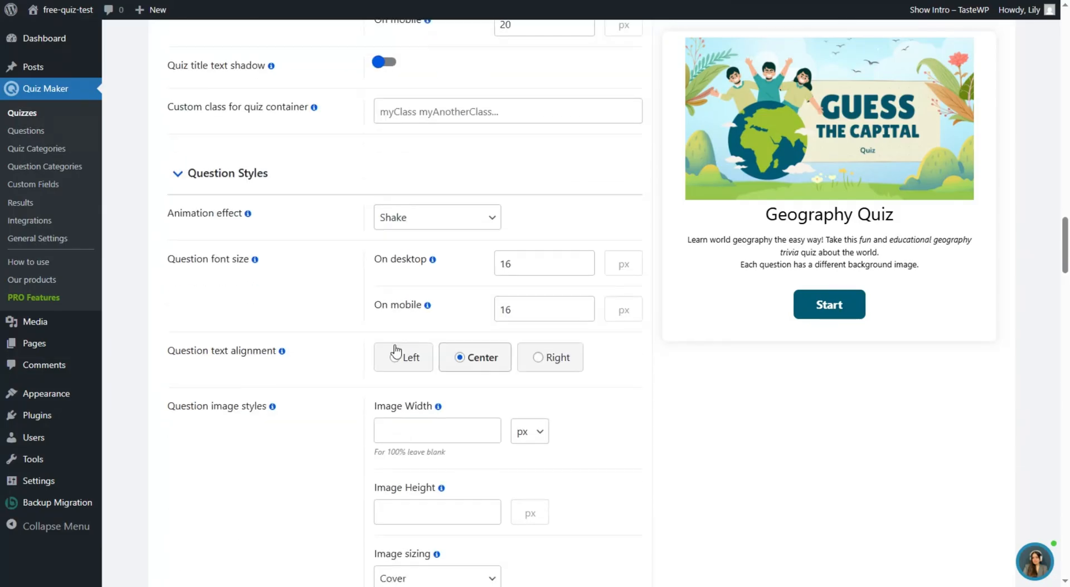
{"action": "scroll", "coordinate": [394, 335], "scroll_direction": "down", "scroll_amount": 20}
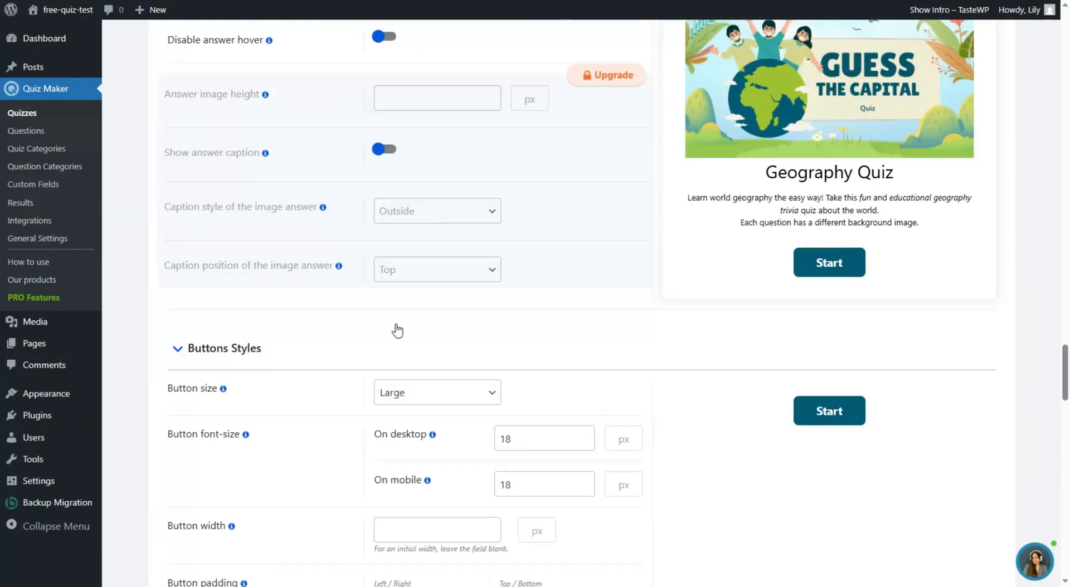
{"action": "scroll", "coordinate": [408, 339], "scroll_direction": "down", "scroll_amount": 15}
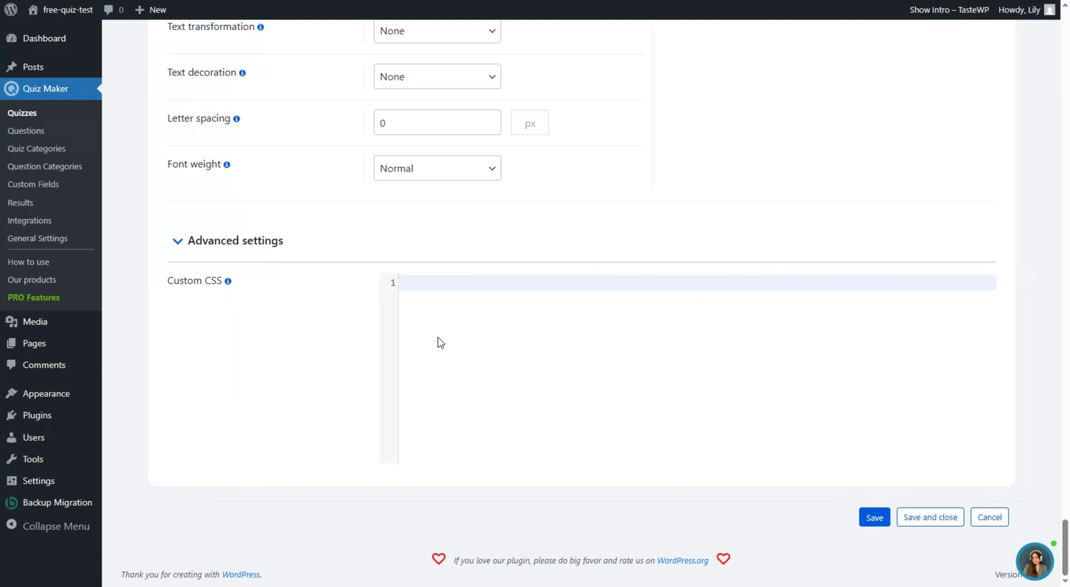
{"action": "scroll", "coordinate": [441, 342], "scroll_direction": "up", "scroll_amount": 20}
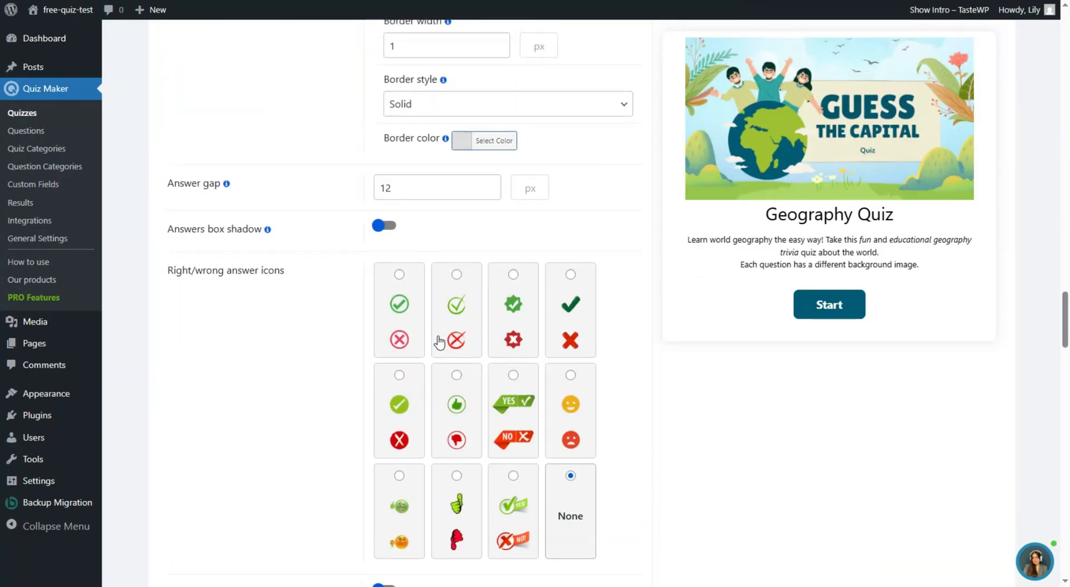
{"action": "scroll", "coordinate": [441, 343], "scroll_direction": "up", "scroll_amount": 20}
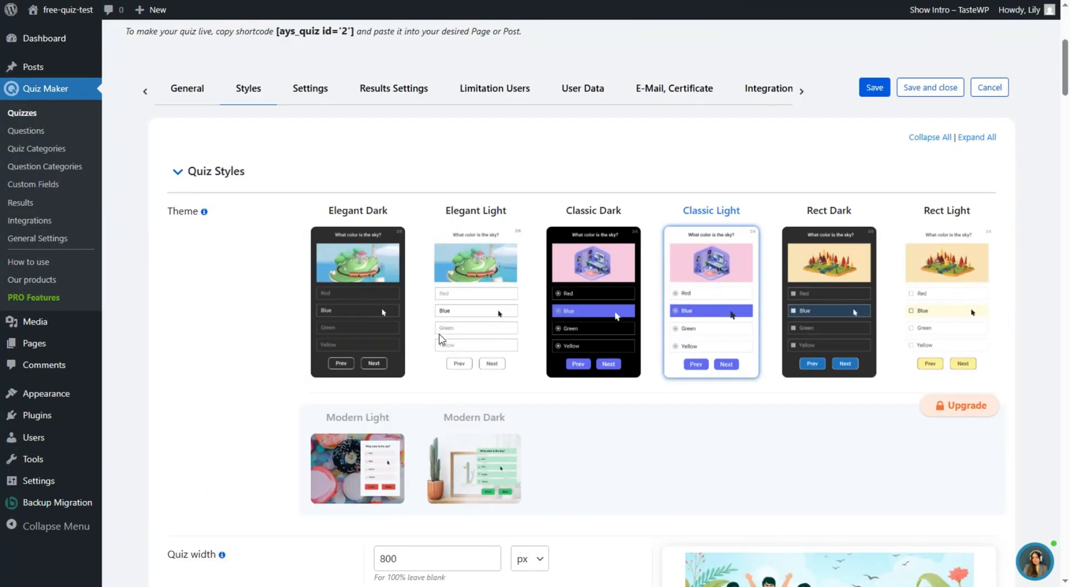
{"action": "scroll", "coordinate": [407, 340], "scroll_direction": "up", "scroll_amount": 5}
- Enable the quiz timer and set it to 120 seconds
{"action": "left_click", "coordinate": [310, 342]}
{"action": "scroll", "coordinate": [485, 325], "scroll_direction": "down", "scroll_amount": 3}
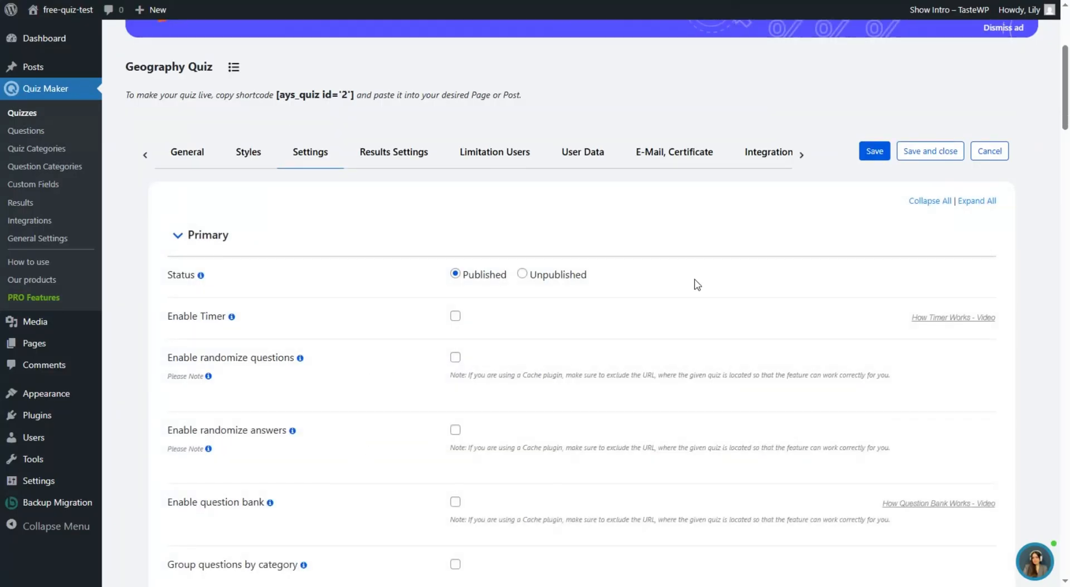
{"action": "scroll", "coordinate": [444, 269], "scroll_direction": "down", "scroll_amount": 1}
{"action": "left_click", "coordinate": [210, 256]}
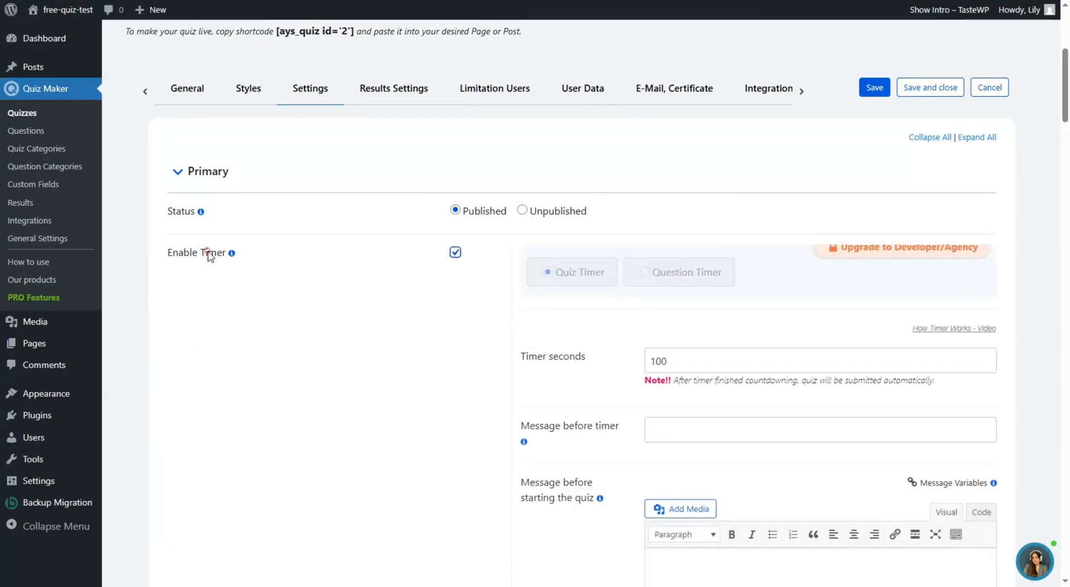
{"action": "left_click", "coordinate": [664, 363]}
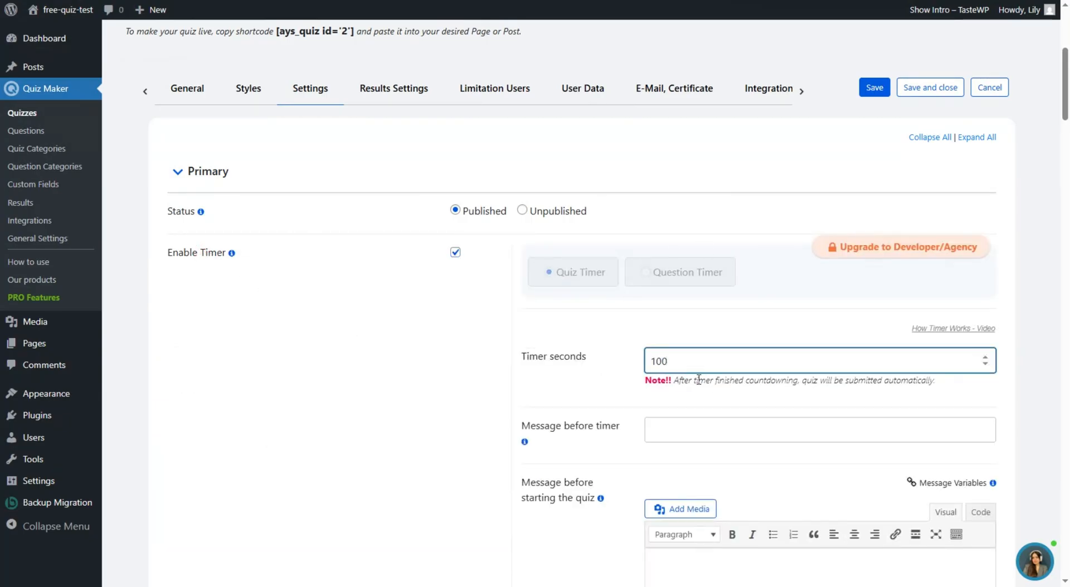
{"action": "left_click_drag", "start_coordinate": [669, 362], "coordinate": [656, 362]}
{"action": "left_click", "coordinate": [629, 358]}
- Turn on the question bank for the Geography Quiz
{"action": "scroll", "coordinate": [613, 346], "scroll_direction": "down", "scroll_amount": 2}
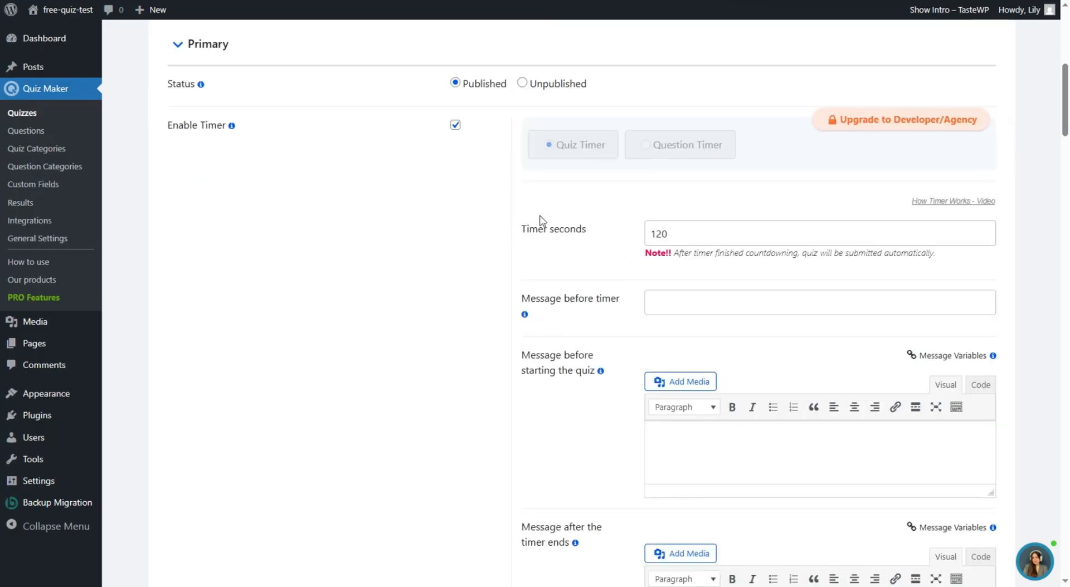
{"action": "scroll", "coordinate": [591, 267], "scroll_direction": "down", "scroll_amount": 7}
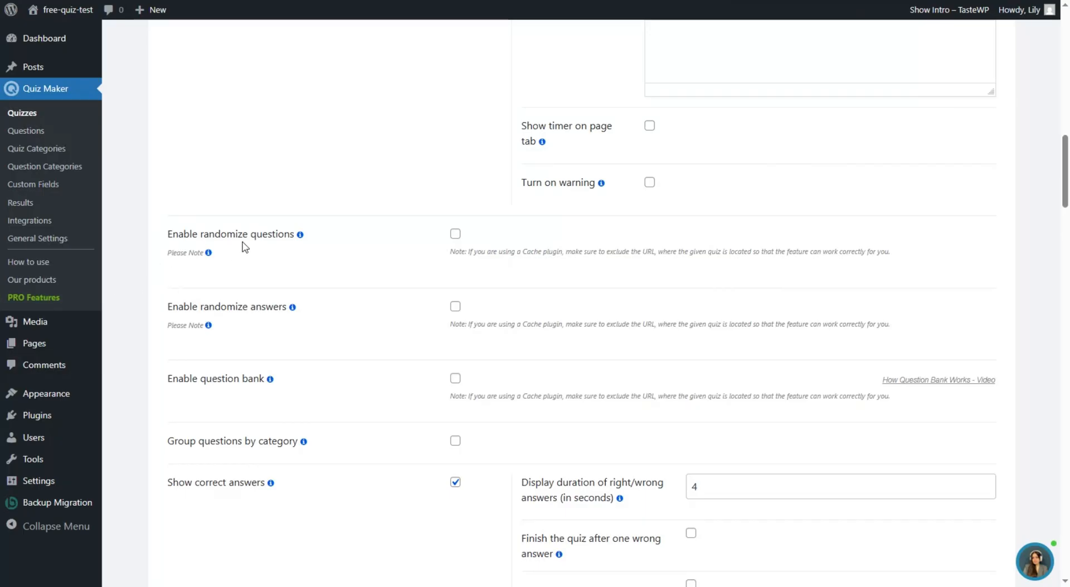
{"action": "scroll", "coordinate": [273, 275], "scroll_direction": "down", "scroll_amount": 2}
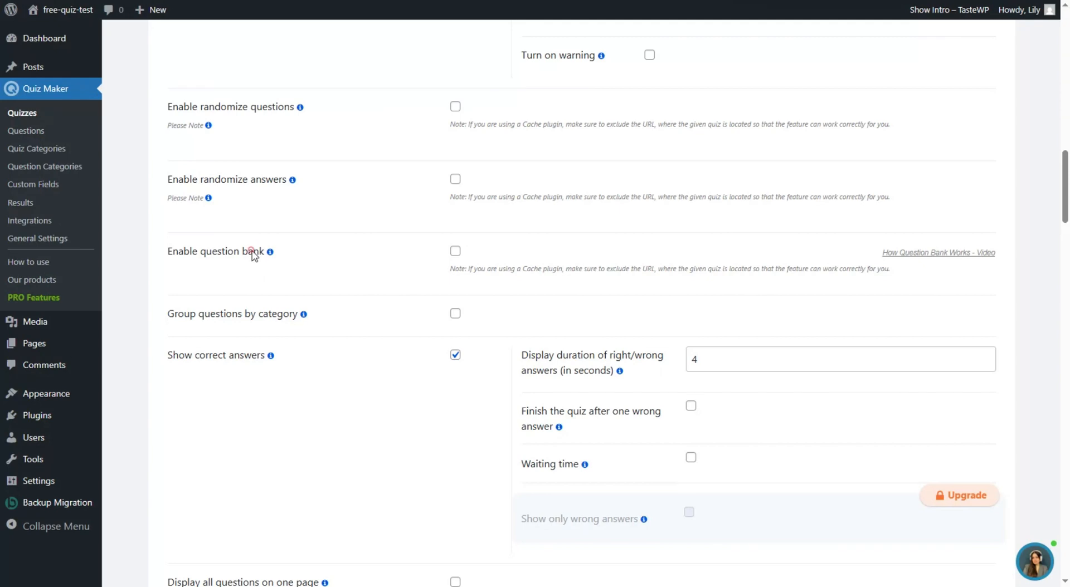
{"action": "left_click", "coordinate": [252, 255]}
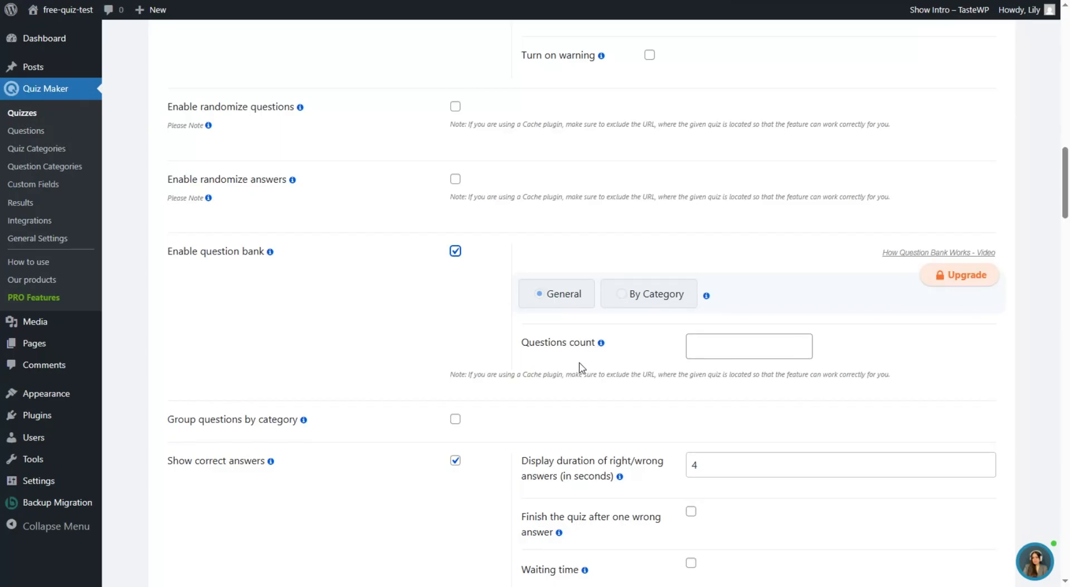
{"action": "left_click", "coordinate": [734, 340]}
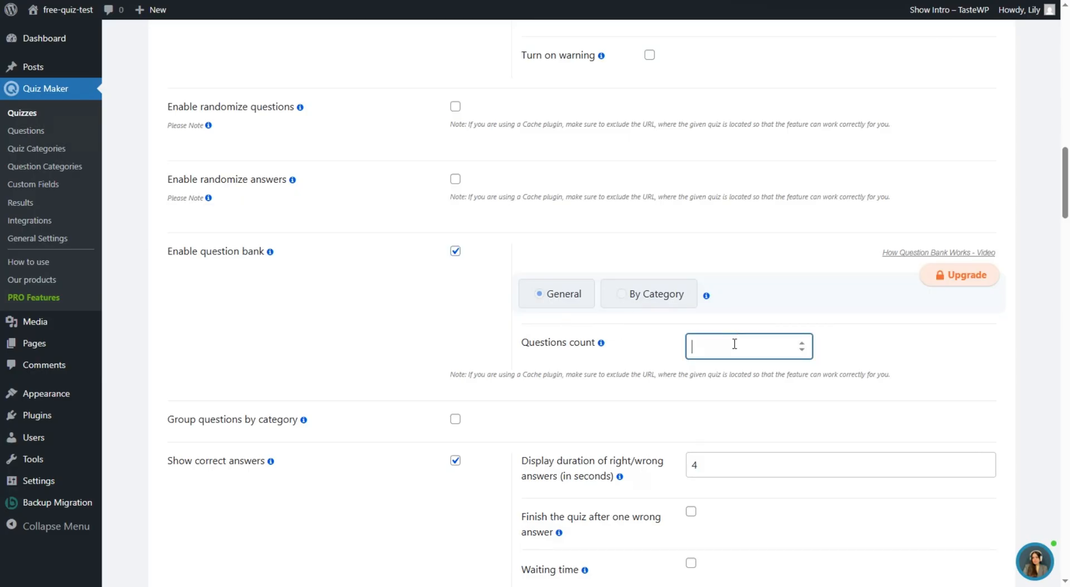
{"action": "left_click", "coordinate": [454, 257]}
{"action": "scroll", "coordinate": [370, 306], "scroll_direction": "down", "scroll_amount": 1}
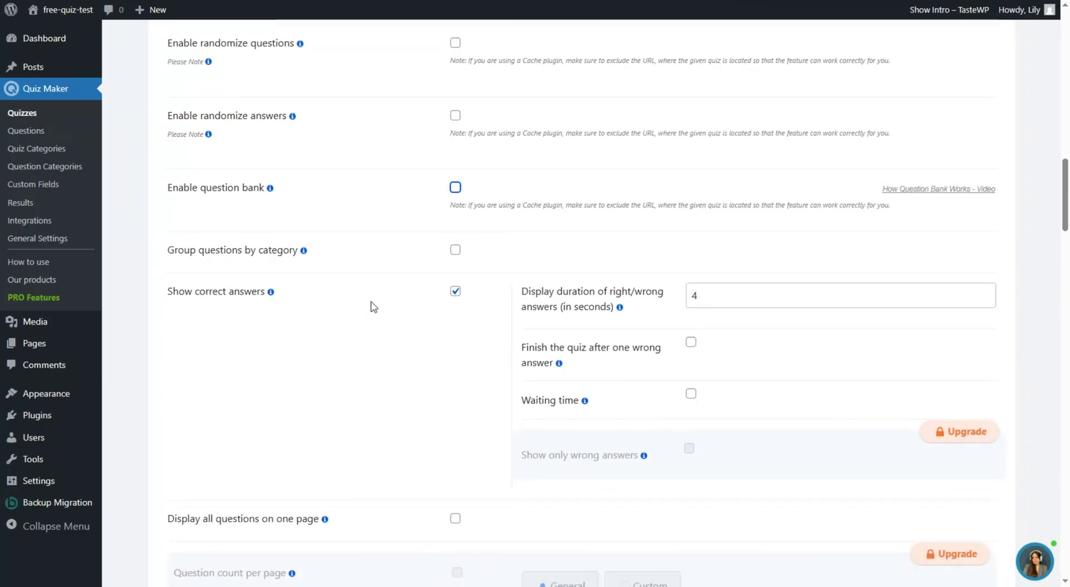
{"action": "left_click", "coordinate": [262, 252]}
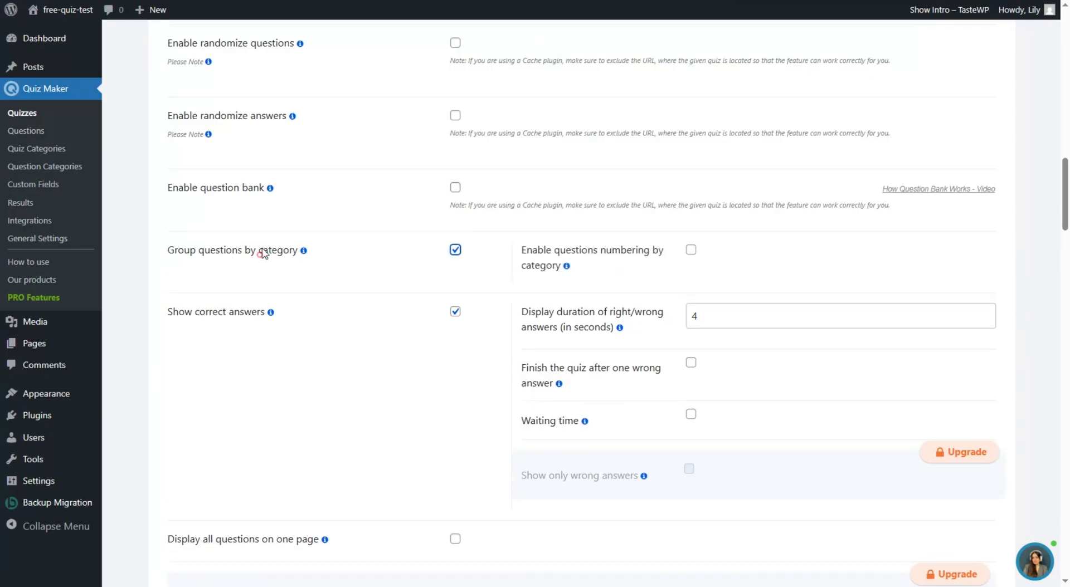
{"action": "left_click", "coordinate": [263, 258]}
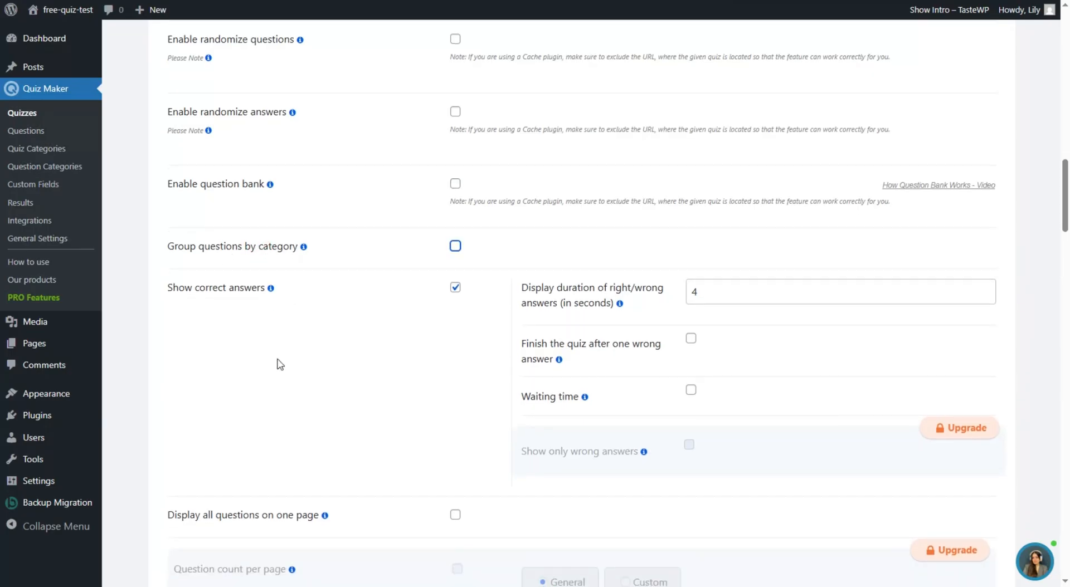
{"action": "scroll", "coordinate": [279, 365], "scroll_direction": "down", "scroll_amount": 1}
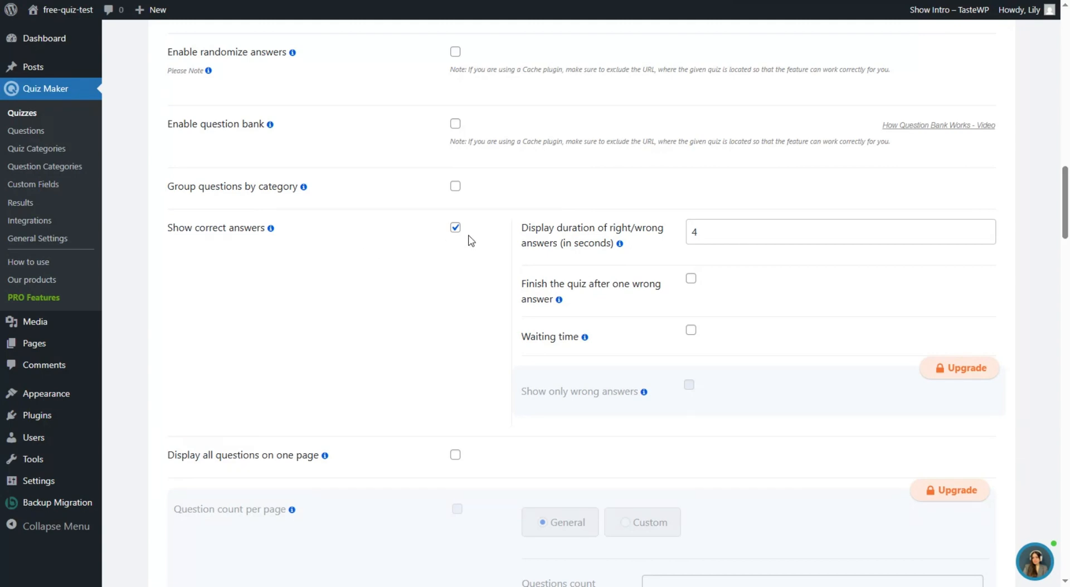
{"action": "scroll", "coordinate": [468, 245], "scroll_direction": "down", "scroll_amount": 8}
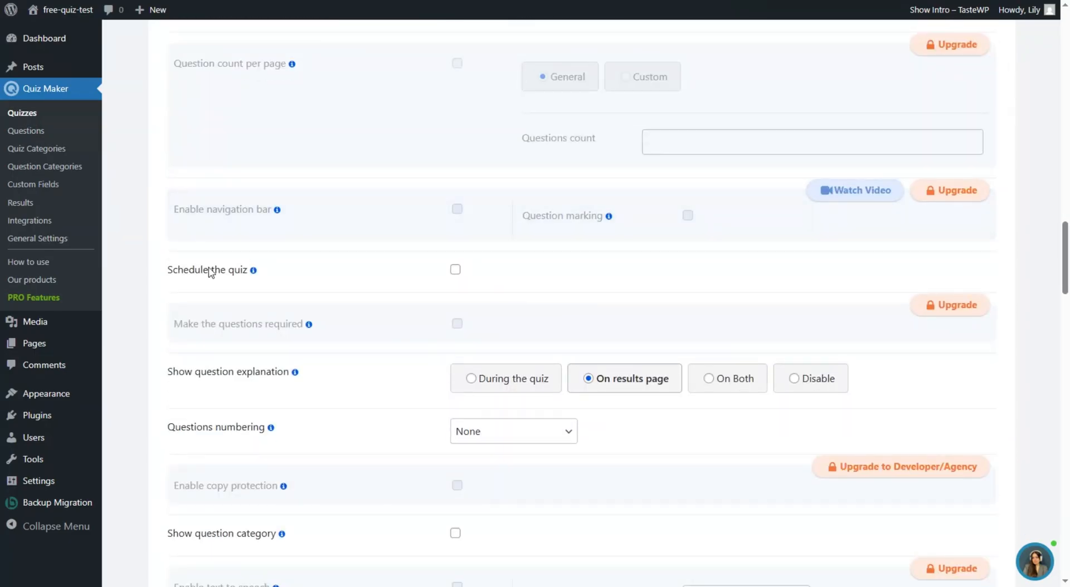
- Look through the remaining quiz settings, then switch to the Results Settings tab
{"action": "mouse_move", "coordinate": [251, 275]}
{"action": "scroll", "coordinate": [298, 294], "scroll_direction": "down", "scroll_amount": 9}
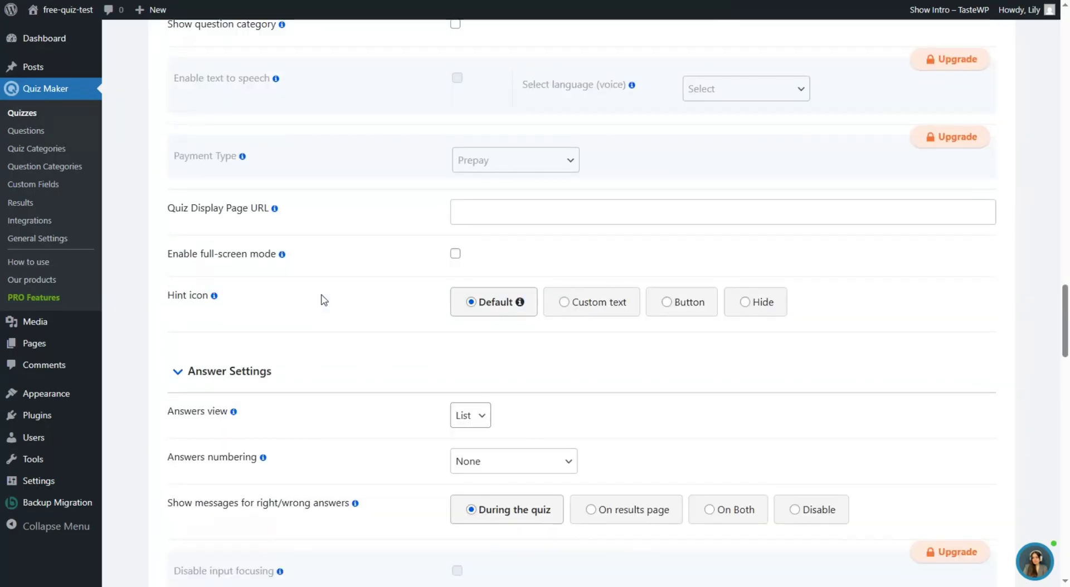
{"action": "scroll", "coordinate": [323, 300], "scroll_direction": "down", "scroll_amount": 3}
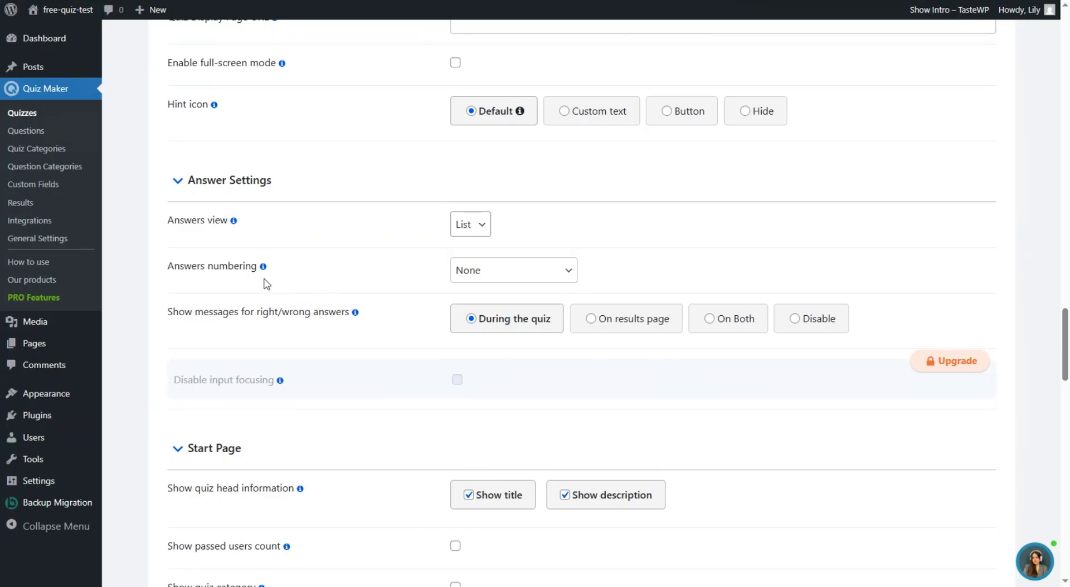
{"action": "scroll", "coordinate": [385, 253], "scroll_direction": "down", "scroll_amount": 9}
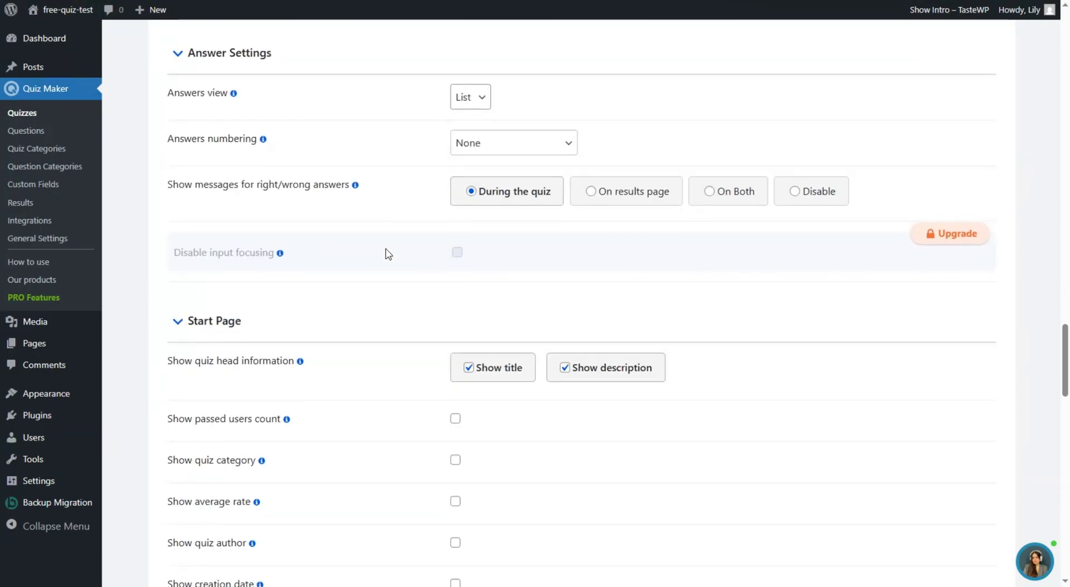
{"action": "scroll", "coordinate": [388, 233], "scroll_direction": "down", "scroll_amount": 7}
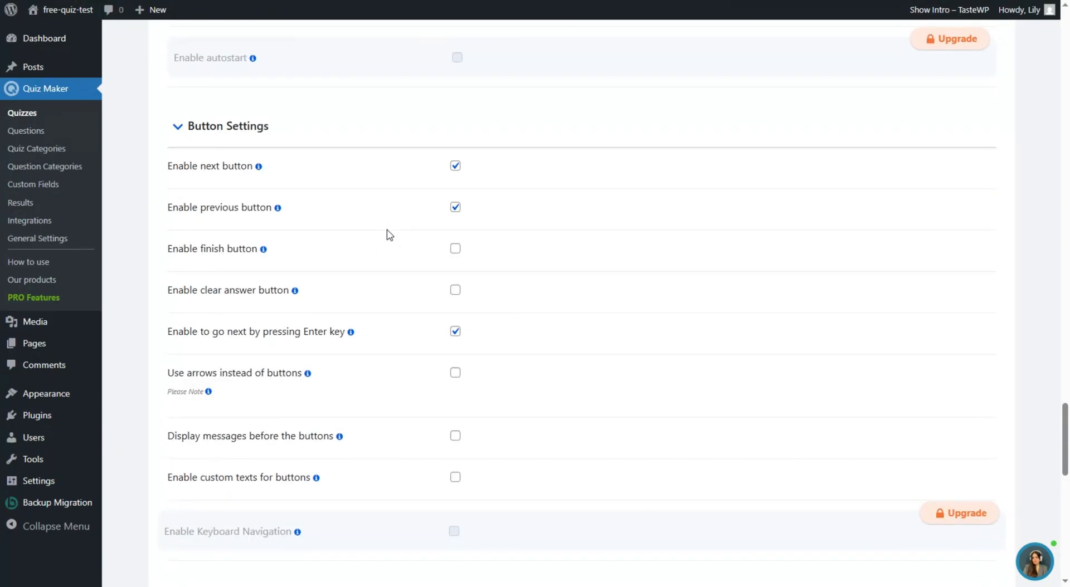
{"action": "scroll", "coordinate": [407, 249], "scroll_direction": "up", "scroll_amount": 3}
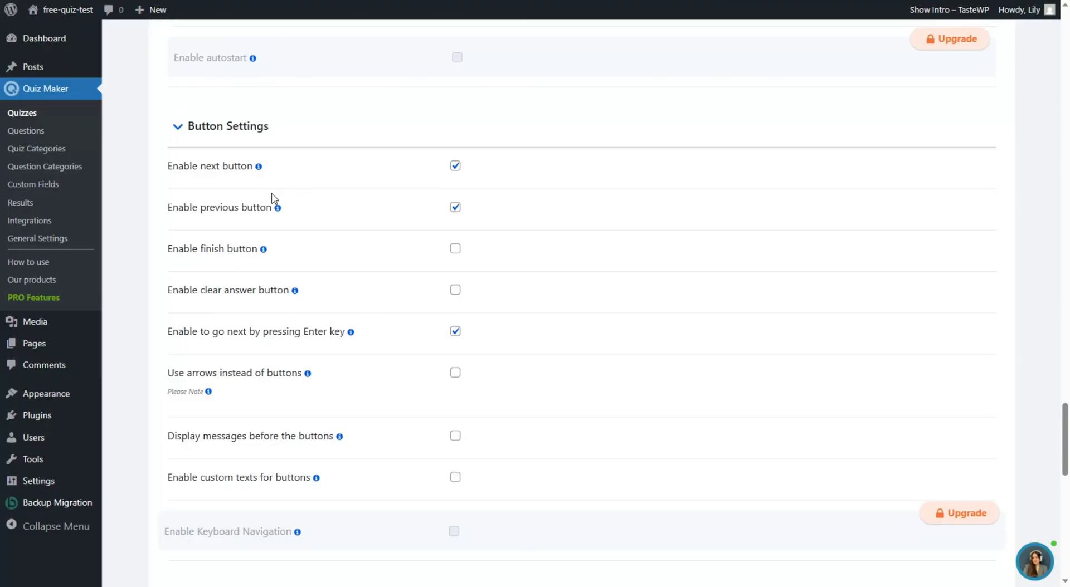
{"action": "scroll", "coordinate": [448, 281], "scroll_direction": "down", "scroll_amount": 8}
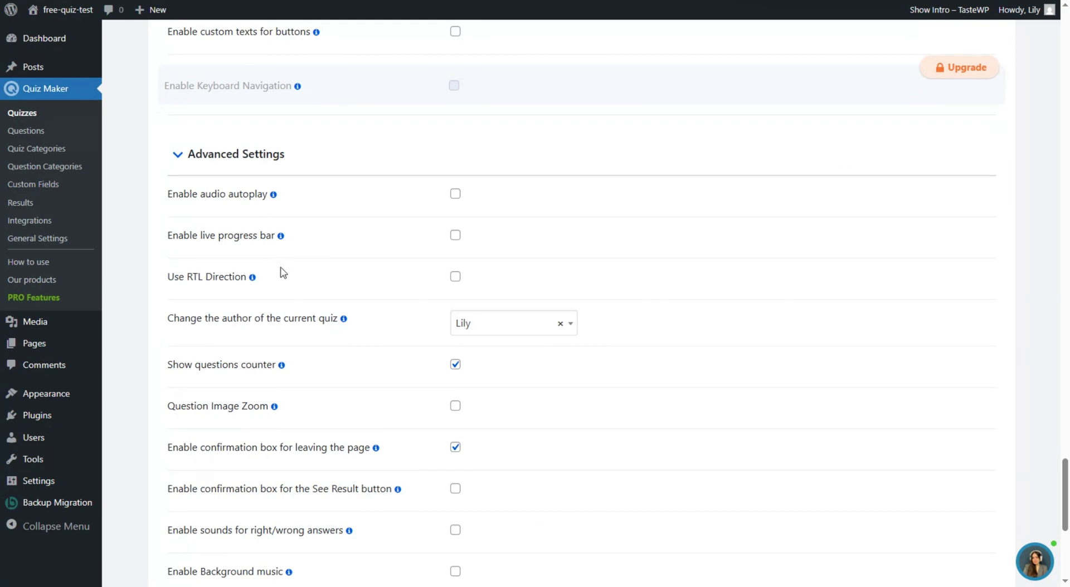
{"action": "scroll", "coordinate": [282, 276], "scroll_direction": "down", "scroll_amount": 3}
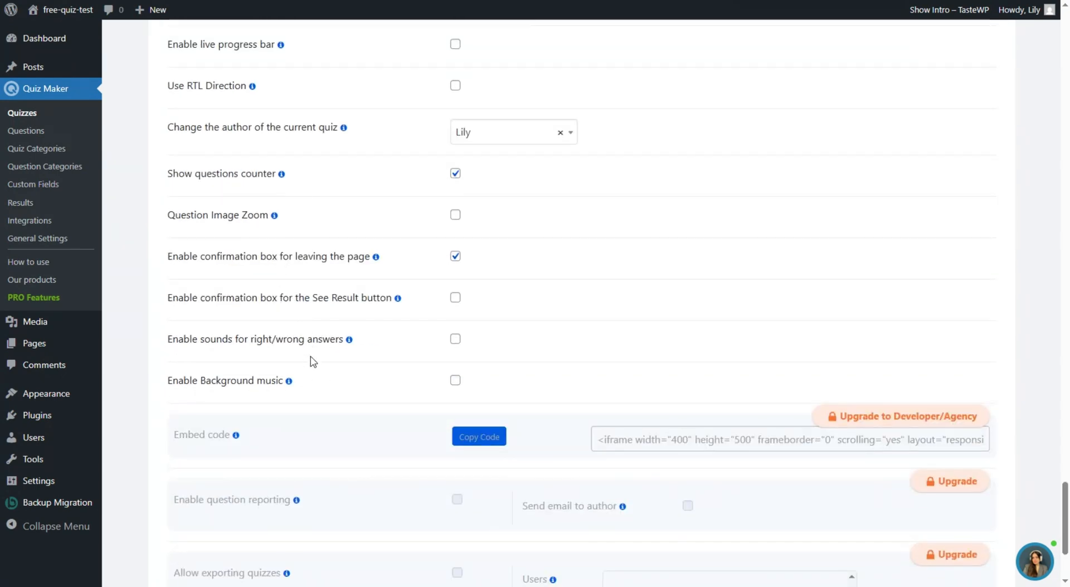
{"action": "scroll", "coordinate": [313, 362], "scroll_direction": "down", "scroll_amount": 3}
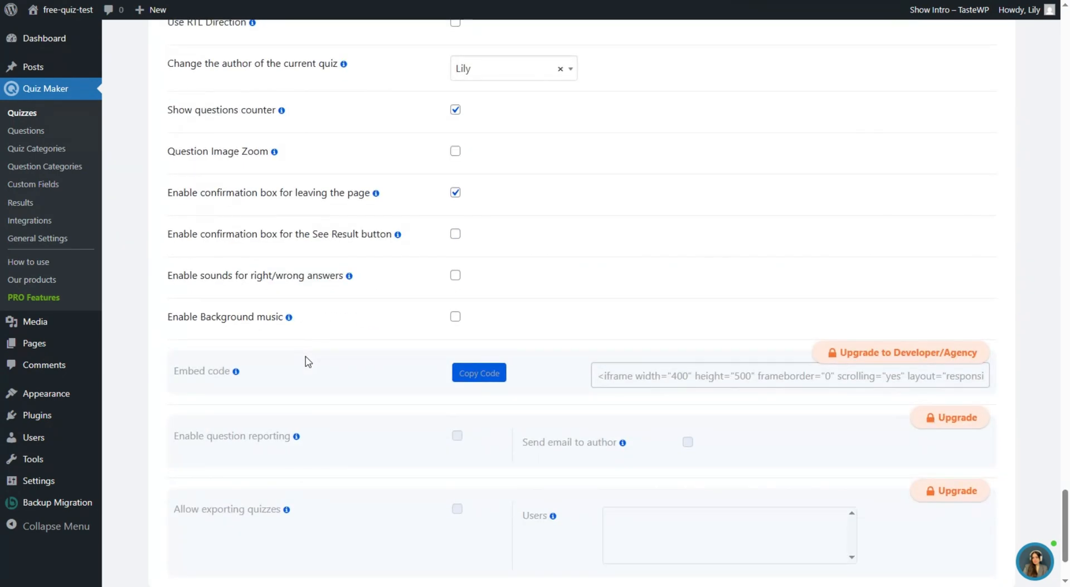
{"action": "scroll", "coordinate": [413, 424], "scroll_direction": "up", "scroll_amount": 15}
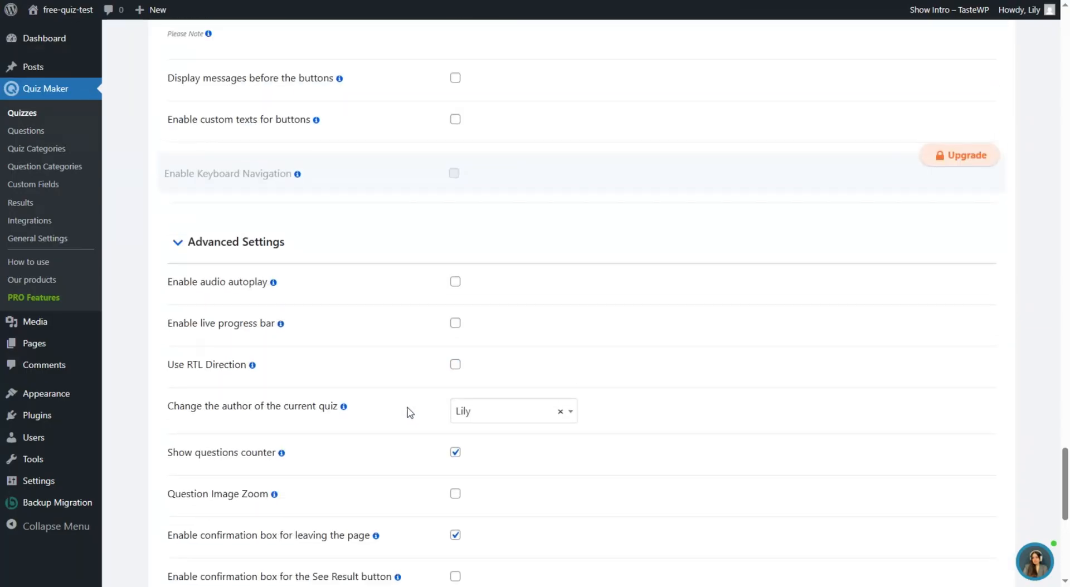
{"action": "scroll", "coordinate": [384, 343], "scroll_direction": "up", "scroll_amount": 20}
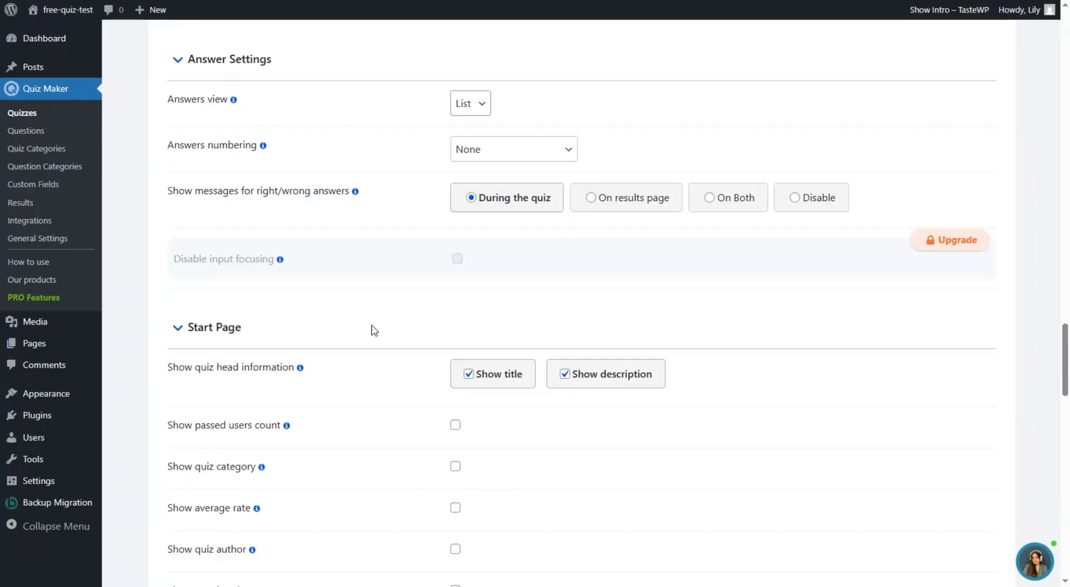
{"action": "scroll", "coordinate": [388, 321], "scroll_direction": "up", "scroll_amount": 20}
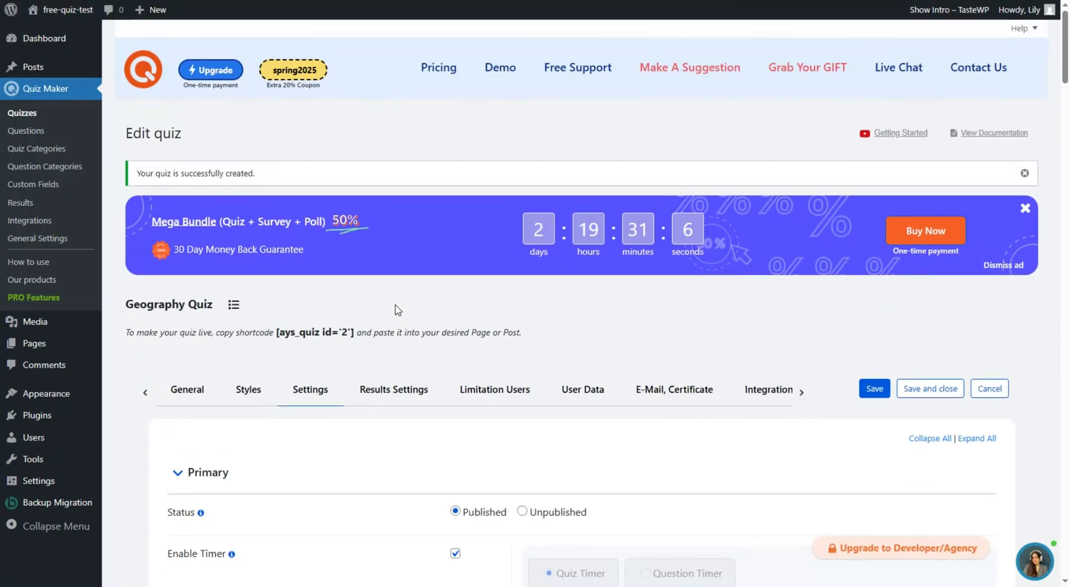
{"action": "left_click", "coordinate": [419, 389]}
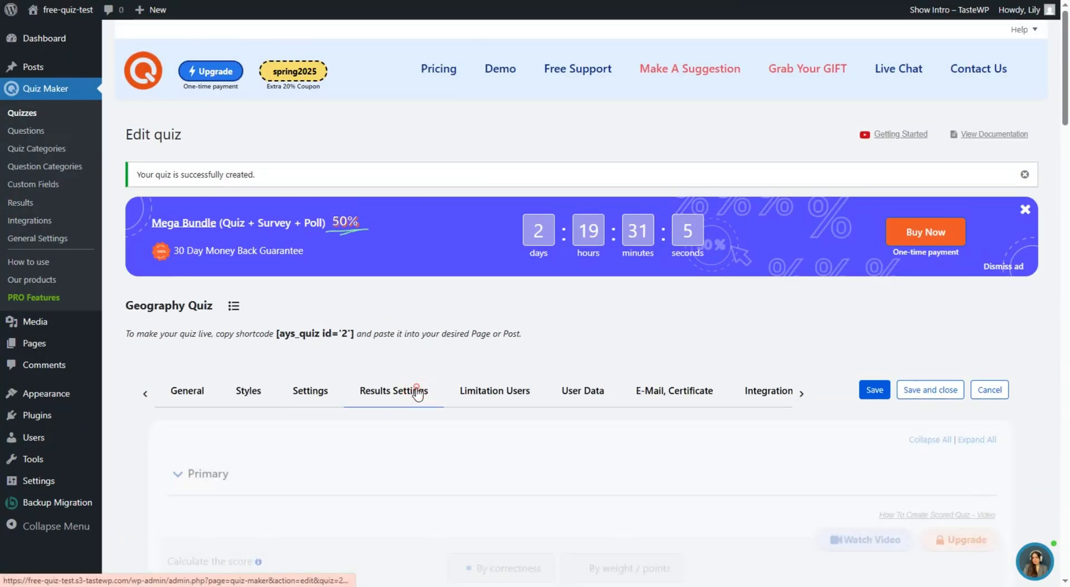
- Start the Result message with the word 'Dear' before the %%user_name%% variable
{"action": "scroll", "coordinate": [422, 332], "scroll_direction": "down", "scroll_amount": 3}
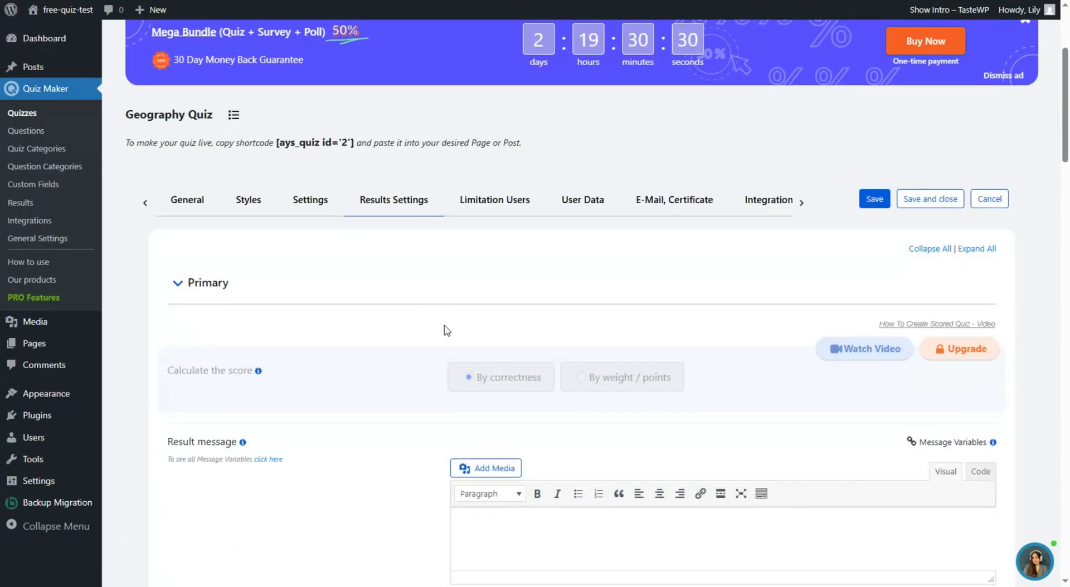
{"action": "scroll", "coordinate": [468, 344], "scroll_direction": "down", "scroll_amount": 2}
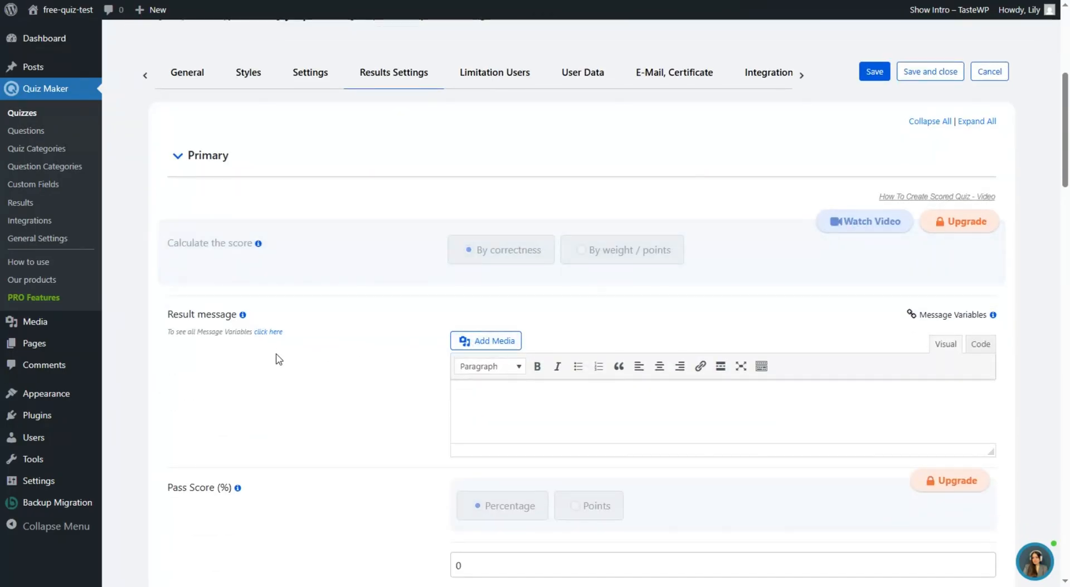
{"action": "scroll", "coordinate": [466, 417], "scroll_direction": "down", "scroll_amount": 1}
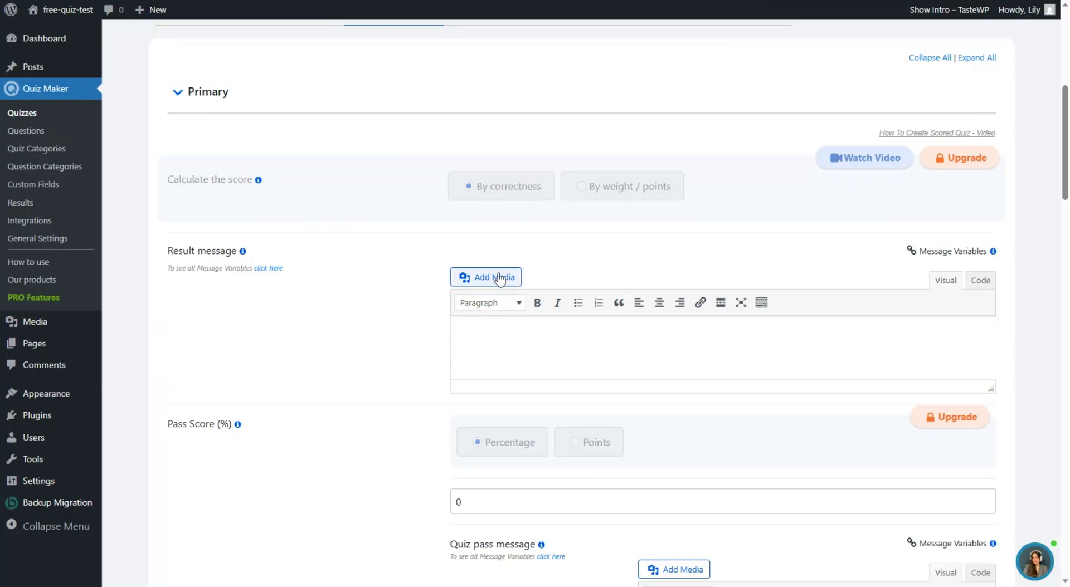
{"action": "left_click", "coordinate": [587, 366]}
- Insert %%user_name%% after 'Dear' with a comma, then start a new line
{"action": "left_click", "coordinate": [936, 252]}
{"action": "left_click", "coordinate": [908, 273]}
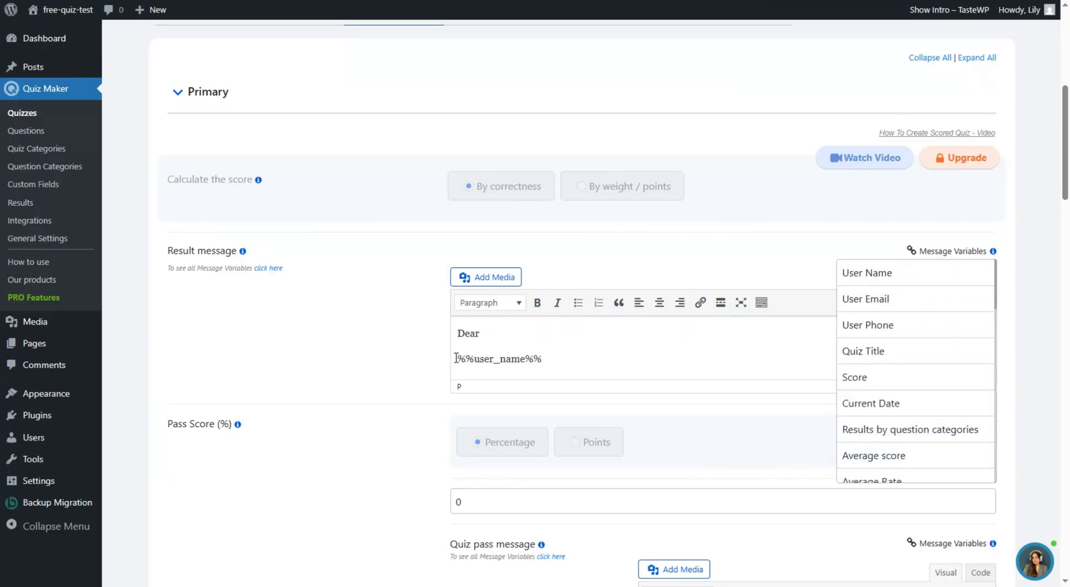
{"action": "key", "text": "BackSpace"}
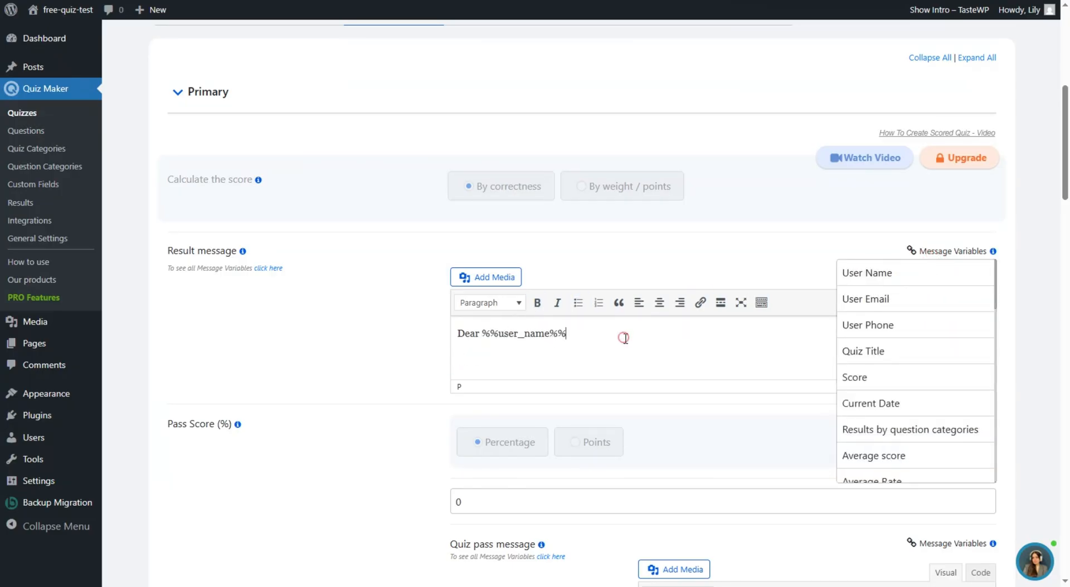
{"action": "type", "text": ","}
{"action": "key", "text": "Return"}
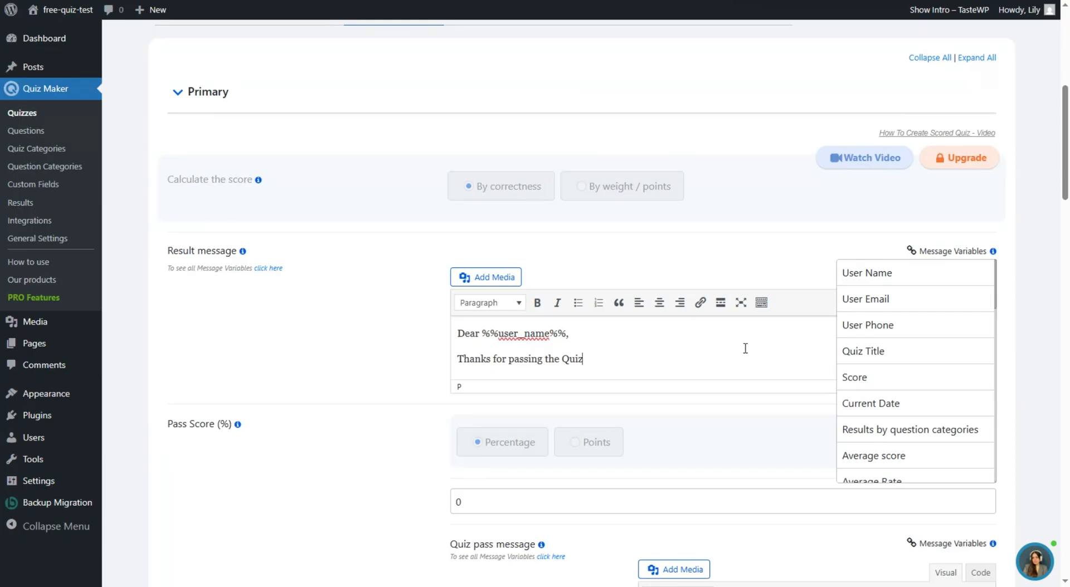
- Replace 'Quiz' in the thanks line with %%quiz_name%% and end the sentence with a period
{"action": "double_click", "coordinate": [573, 357]}
{"action": "key", "text": "BackSpace"}
{"action": "left_click", "coordinate": [877, 351]}
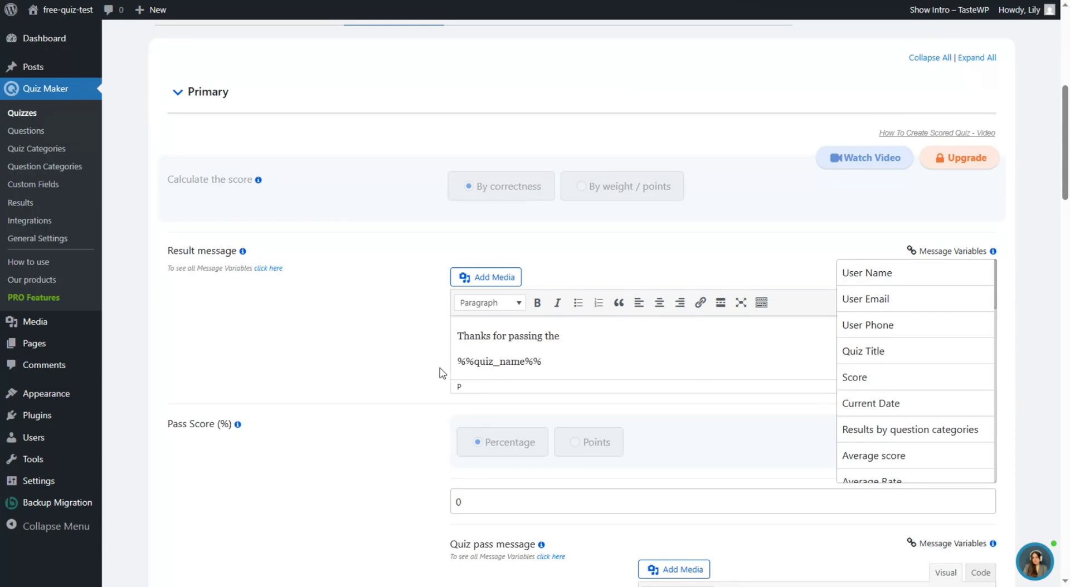
{"action": "left_click", "coordinate": [458, 360]}
{"action": "key", "text": "BackSpace"}
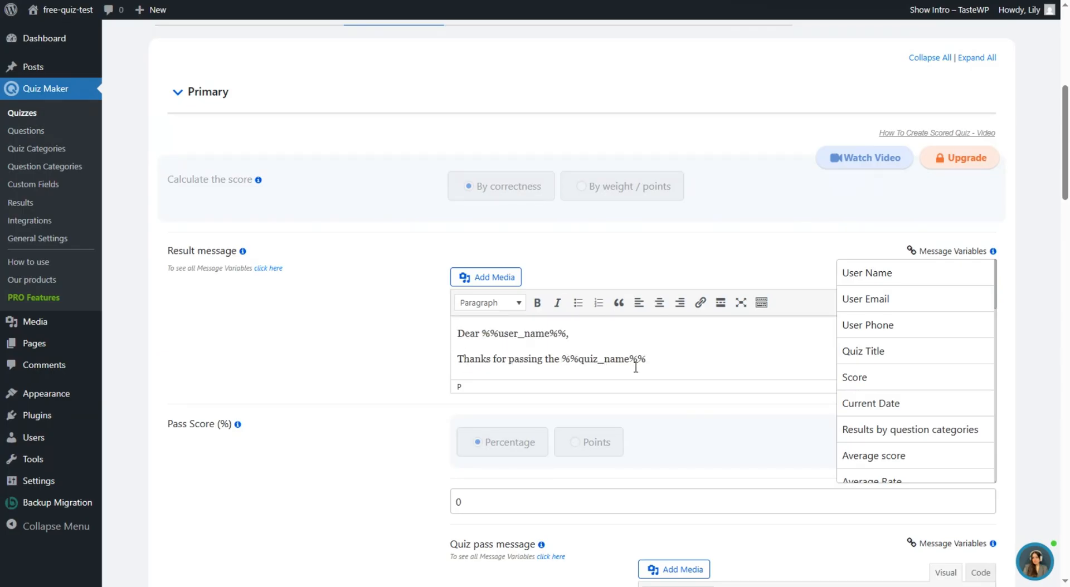
{"action": "left_click", "coordinate": [672, 365]}
{"action": "type", "text": "."}
- Centre-align both lines of the result message
{"action": "left_click_drag", "start_coordinate": [664, 356], "coordinate": [563, 322]}
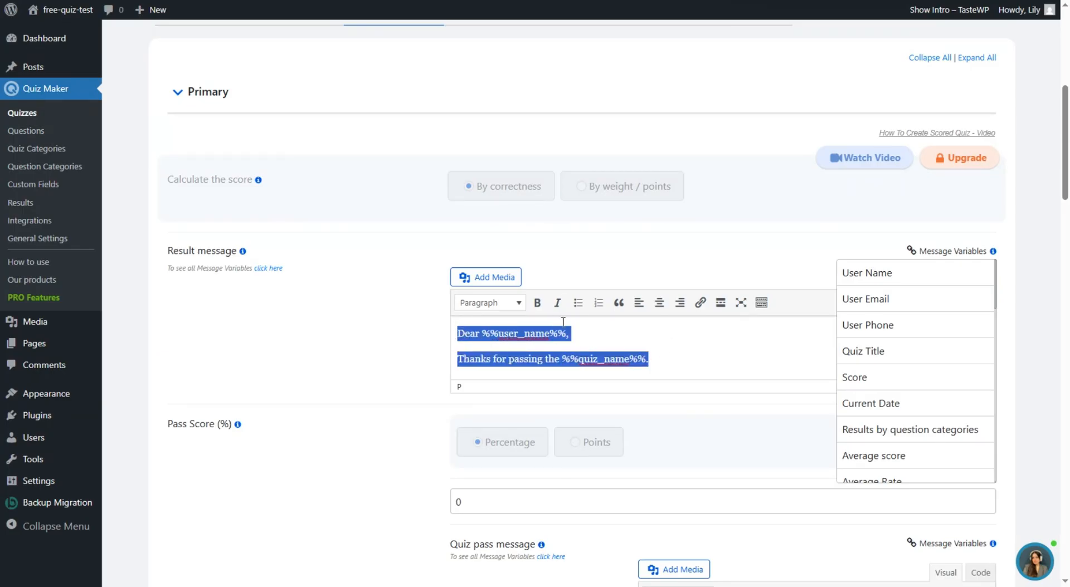
{"action": "left_click", "coordinate": [659, 303]}
{"action": "left_click", "coordinate": [804, 343]}
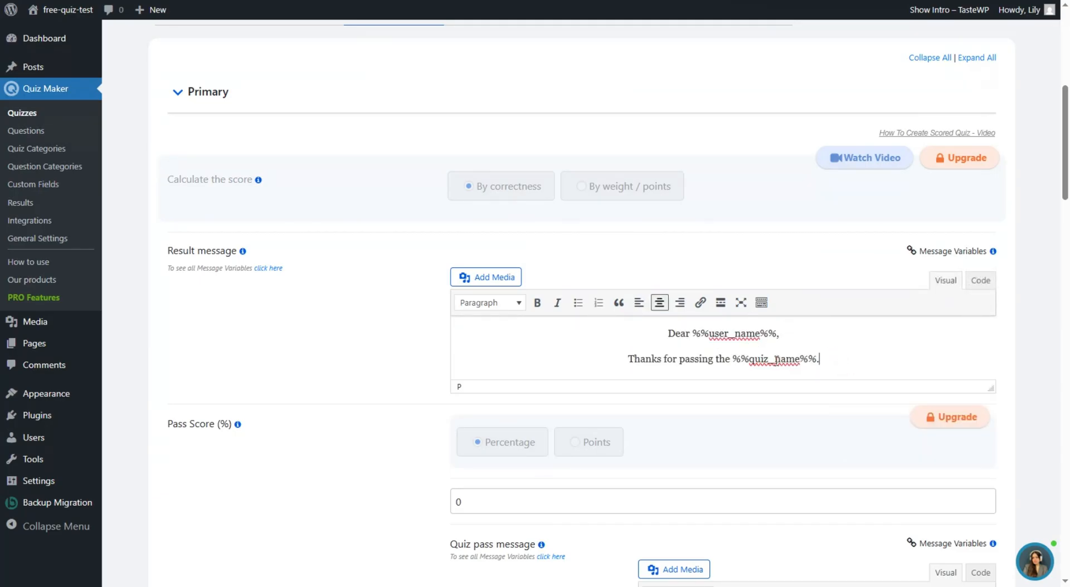
{"action": "scroll", "coordinate": [792, 348], "scroll_direction": "down", "scroll_amount": 3}
- Briefly toggle redirect after submission on, then off again, leaving it disabled
{"action": "scroll", "coordinate": [313, 216], "scroll_direction": "down", "scroll_amount": 8}
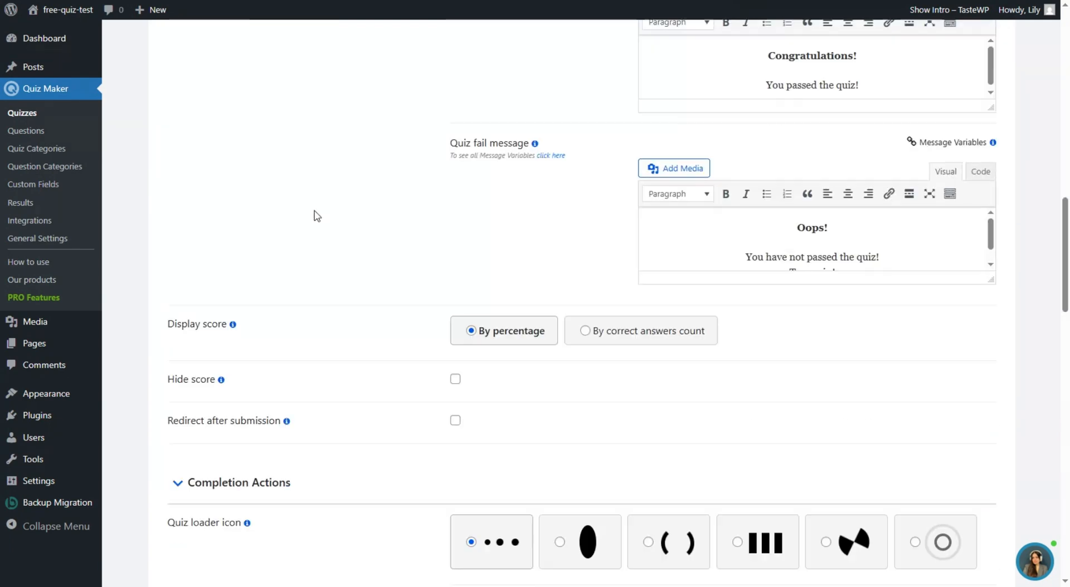
{"action": "scroll", "coordinate": [318, 219], "scroll_direction": "down", "scroll_amount": 1}
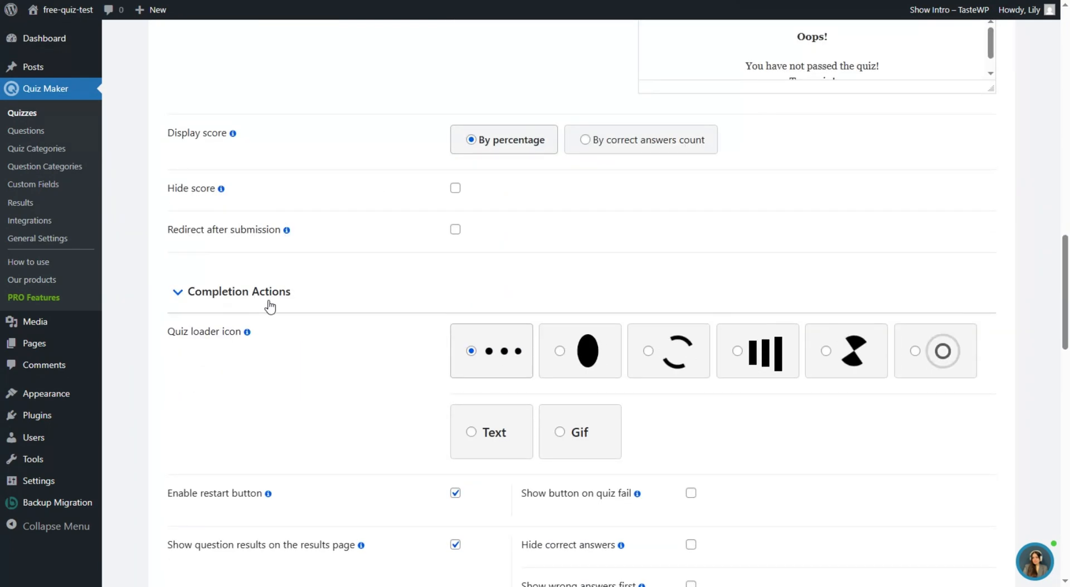
{"action": "left_click", "coordinate": [254, 230]}
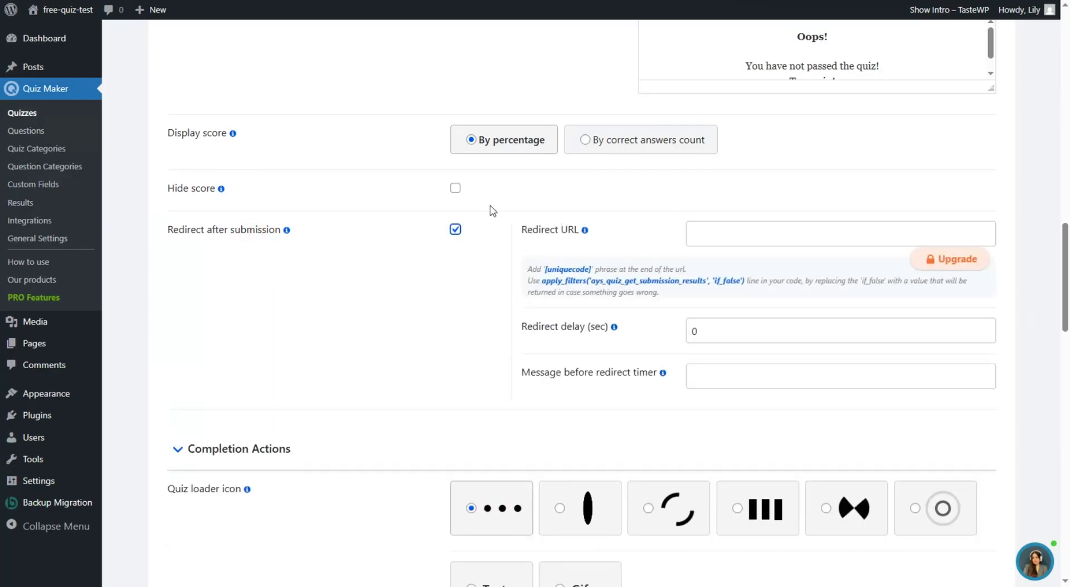
{"action": "left_click", "coordinate": [455, 230]}
- Enable star-rating quiz assessment, then bring up the Limitation Users settings
{"action": "scroll", "coordinate": [442, 211], "scroll_direction": "down", "scroll_amount": 3}
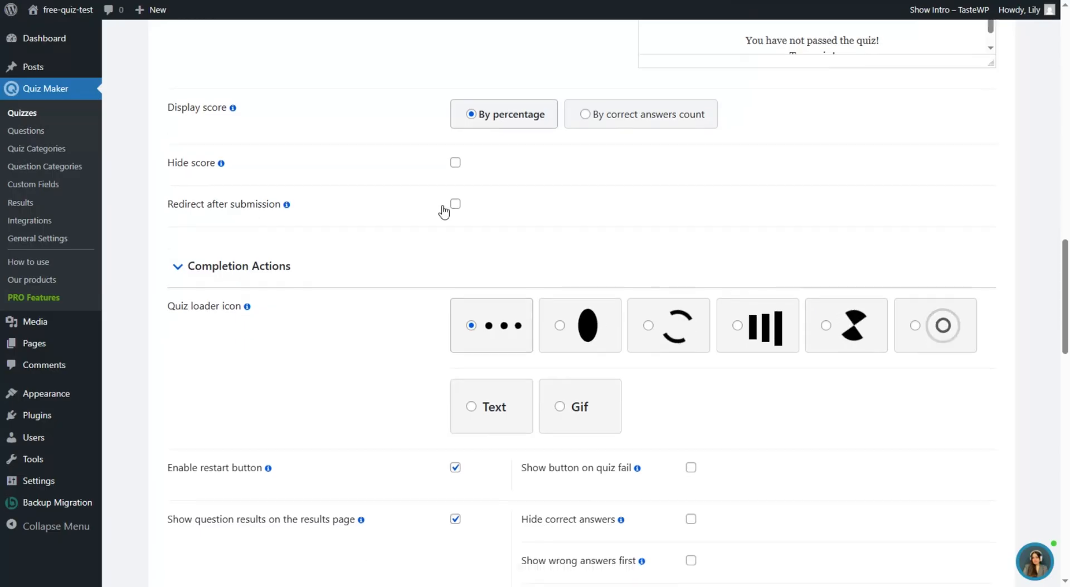
{"action": "scroll", "coordinate": [370, 222], "scroll_direction": "down", "scroll_amount": 3}
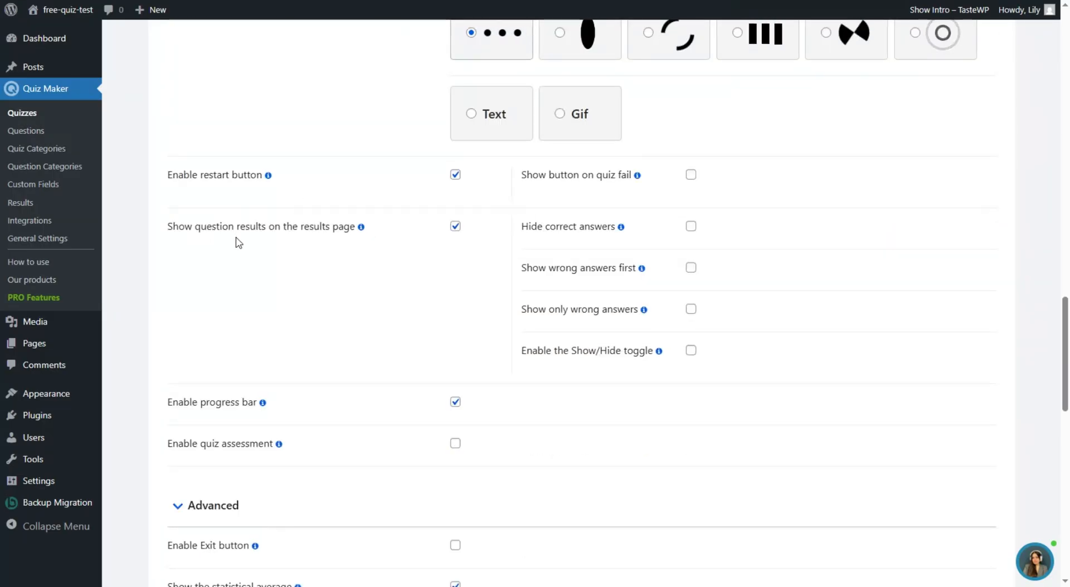
{"action": "scroll", "coordinate": [397, 277], "scroll_direction": "down", "scroll_amount": 3}
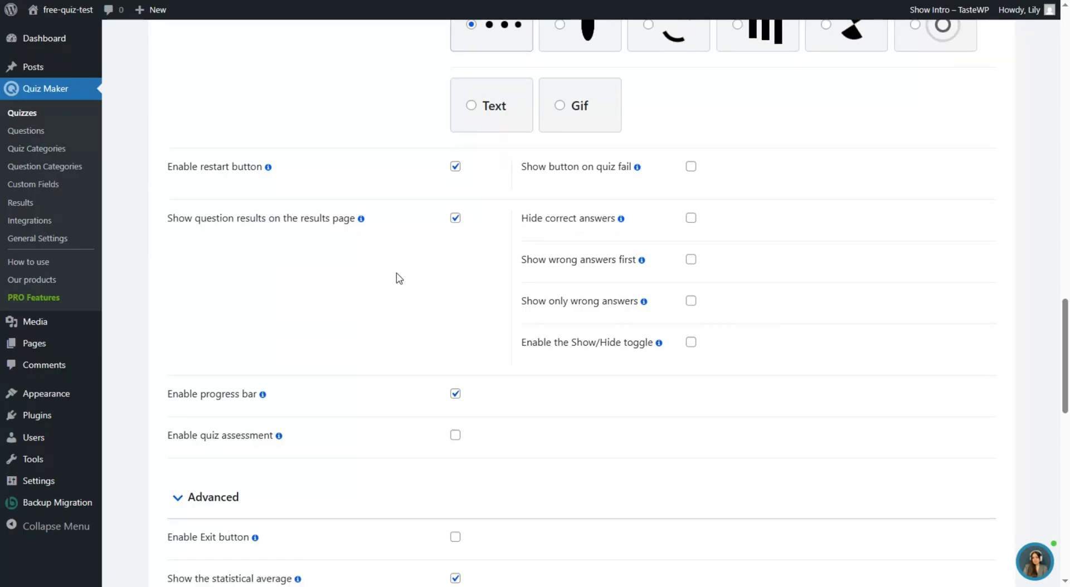
{"action": "left_click", "coordinate": [267, 316]}
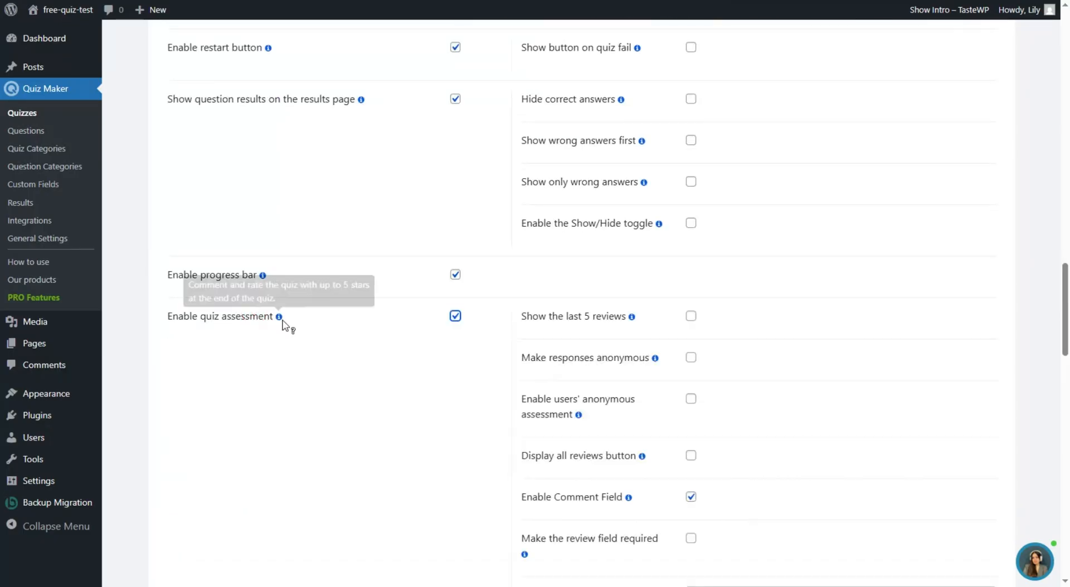
{"action": "scroll", "coordinate": [437, 292], "scroll_direction": "down", "scroll_amount": 3}
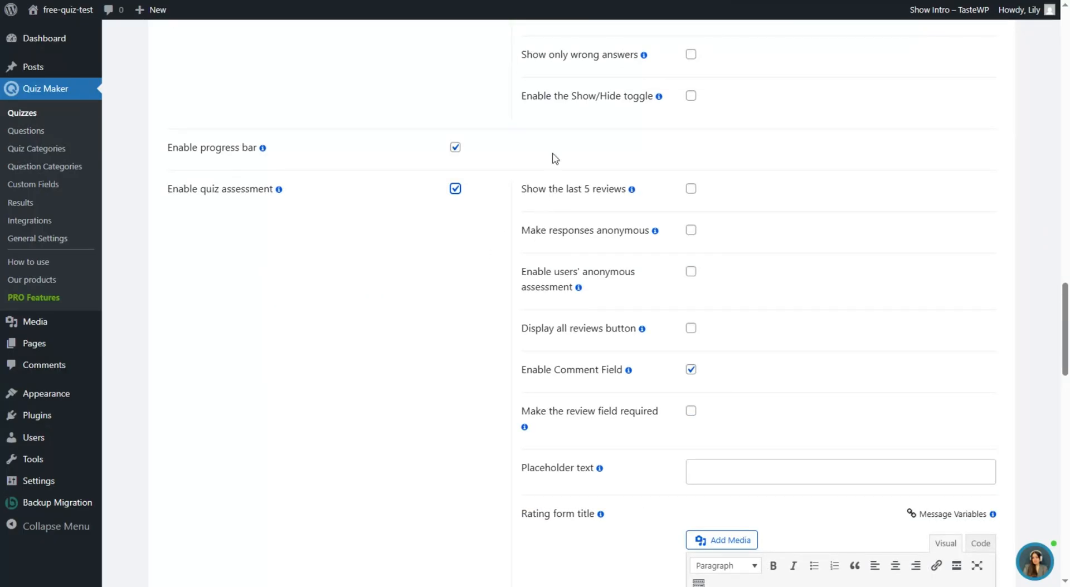
{"action": "scroll", "coordinate": [488, 186], "scroll_direction": "down", "scroll_amount": 3}
{"action": "scroll", "coordinate": [255, 222], "scroll_direction": "down", "scroll_amount": 10}
{"action": "scroll", "coordinate": [407, 267], "scroll_direction": "up", "scroll_amount": 7}
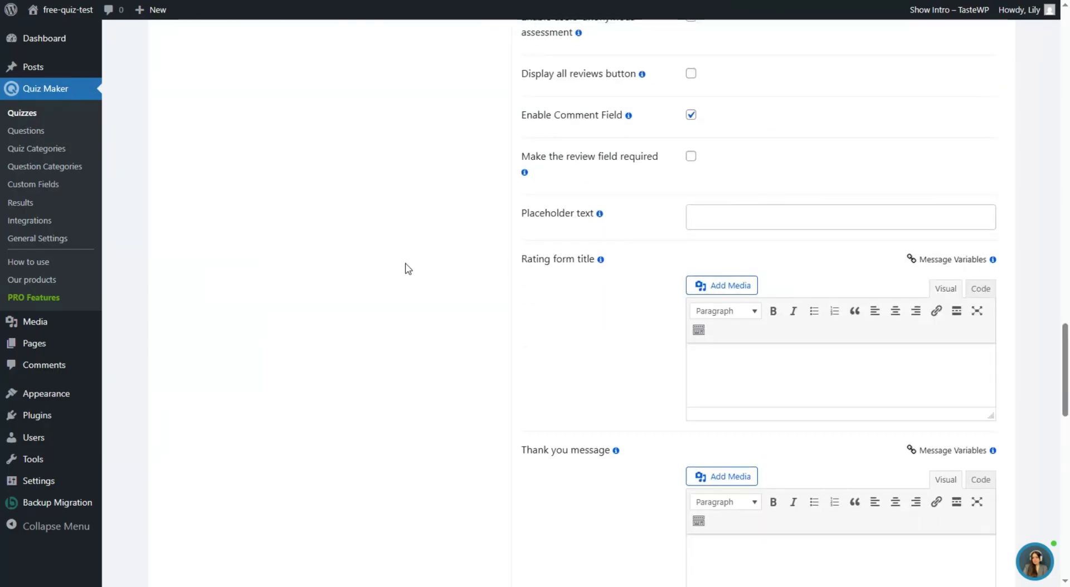
{"action": "scroll", "coordinate": [347, 286], "scroll_direction": "down", "scroll_amount": 9}
{"action": "scroll", "coordinate": [257, 413], "scroll_direction": "down", "scroll_amount": 2}
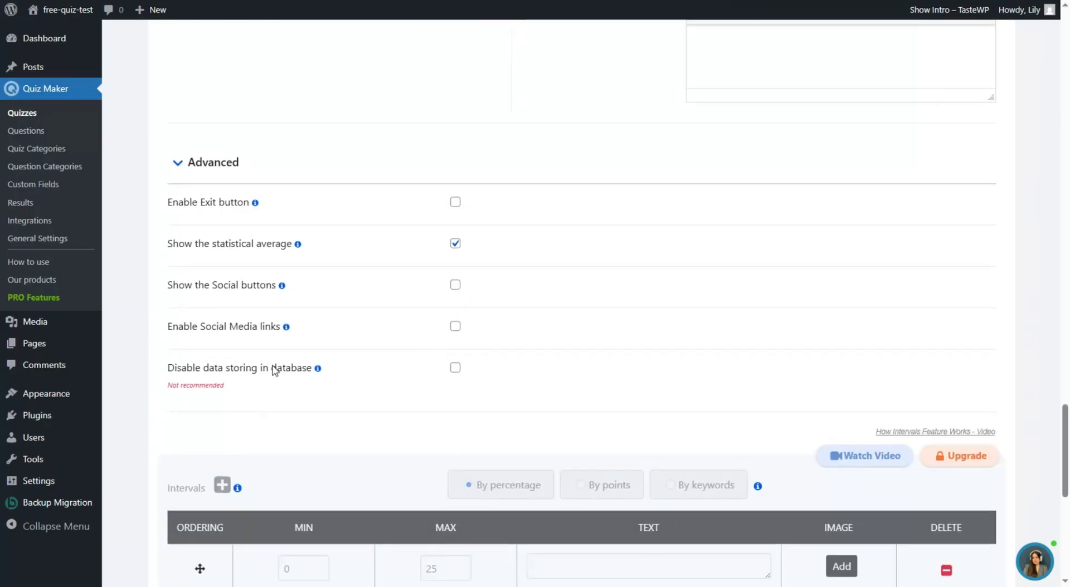
{"action": "scroll", "coordinate": [420, 292], "scroll_direction": "up", "scroll_amount": 15}
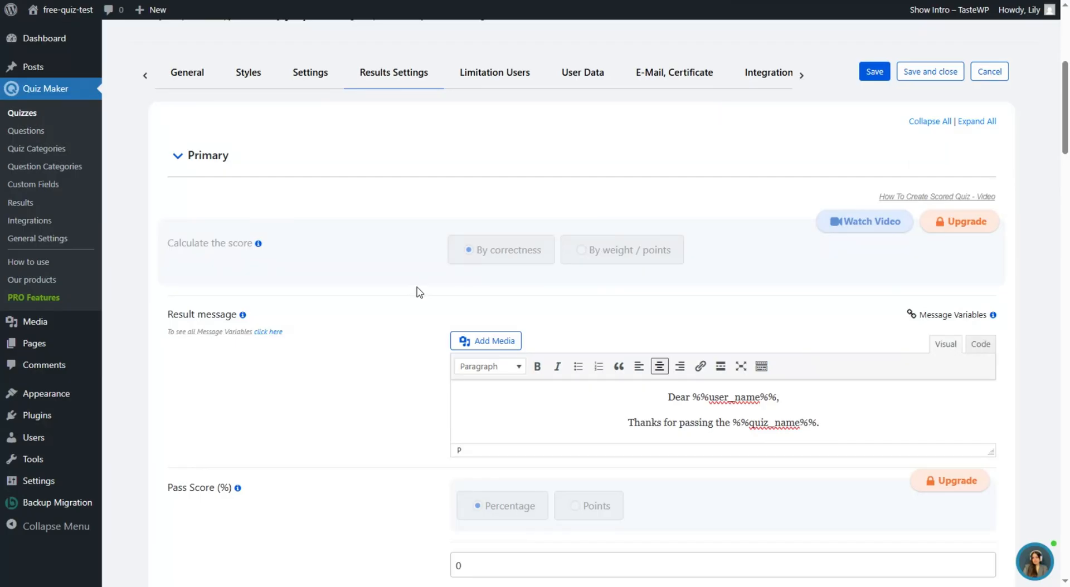
{"action": "left_click", "coordinate": [465, 79]}
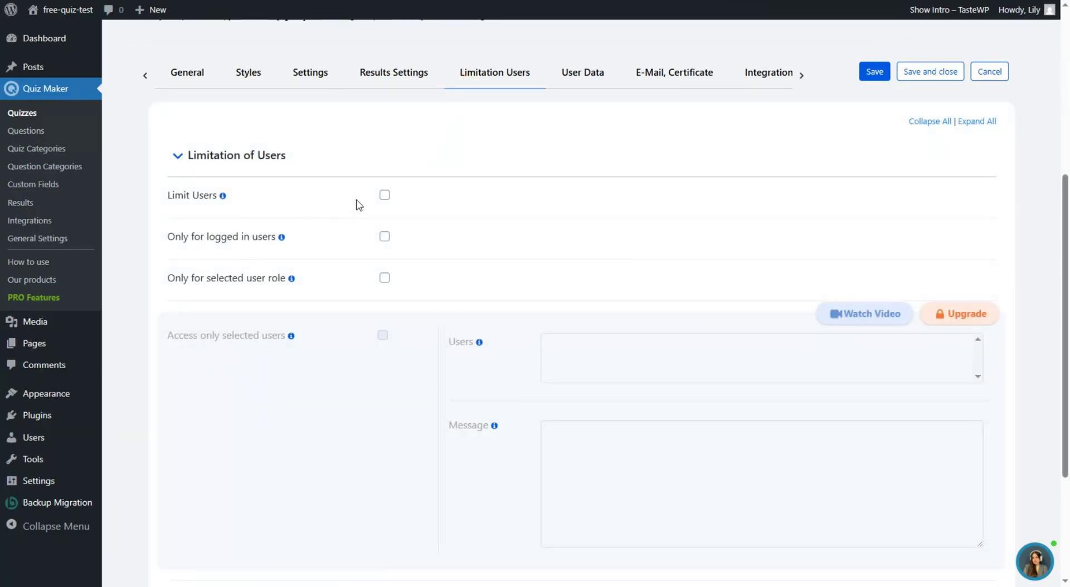
- Turn on Limit Users, restricting quiz attempts by IP
{"action": "left_click", "coordinate": [385, 195]}
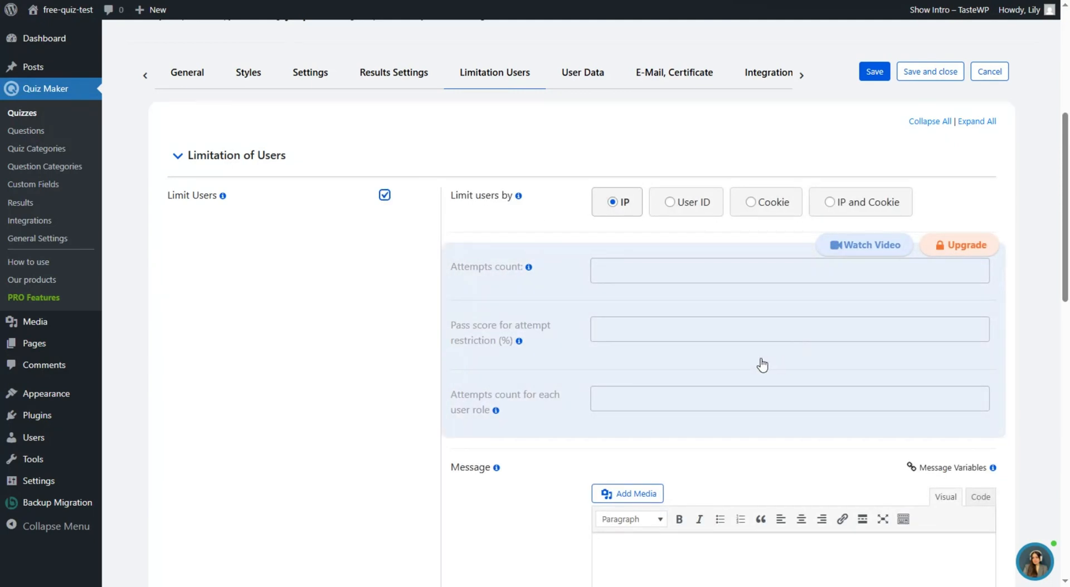
{"action": "scroll", "coordinate": [557, 395], "scroll_direction": "down", "scroll_amount": 2}
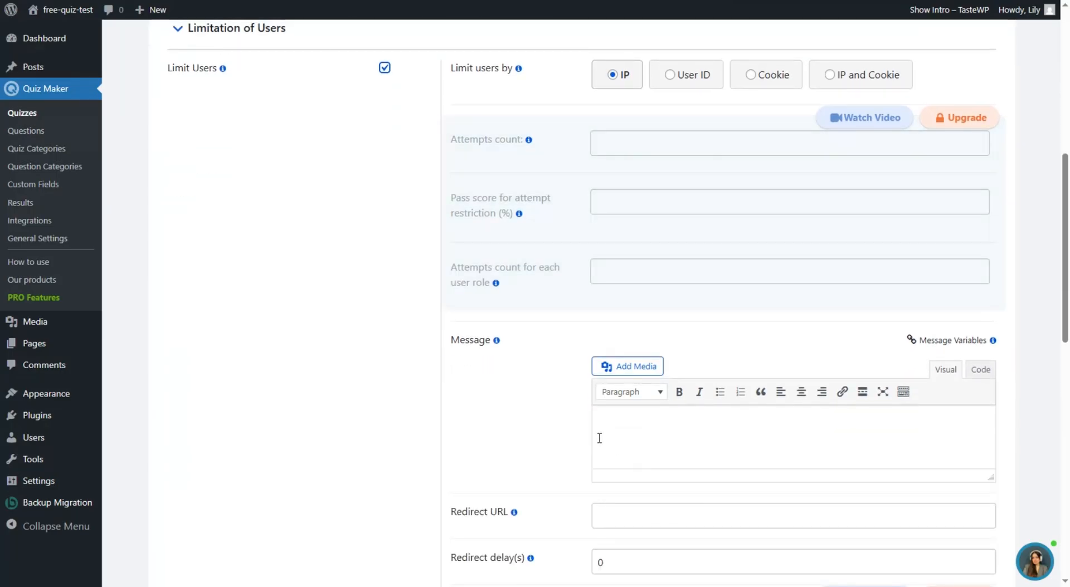
{"action": "scroll", "coordinate": [585, 426], "scroll_direction": "up", "scroll_amount": 1}
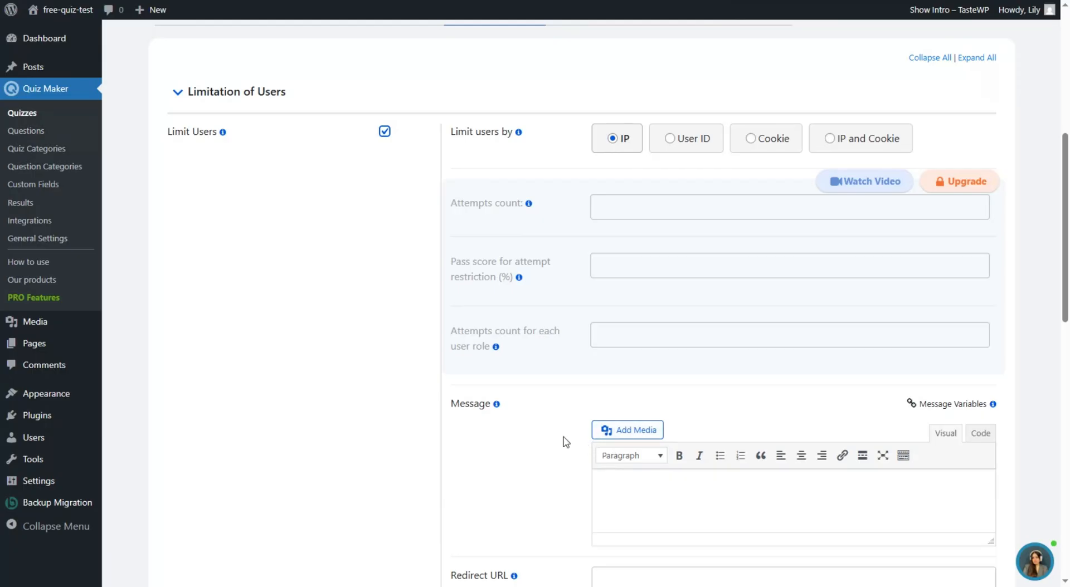
- Switch on Password for passing quiz, leaving the password field empty
{"action": "scroll", "coordinate": [556, 455], "scroll_direction": "down", "scroll_amount": 2}
{"action": "scroll", "coordinate": [555, 454], "scroll_direction": "down", "scroll_amount": 6}
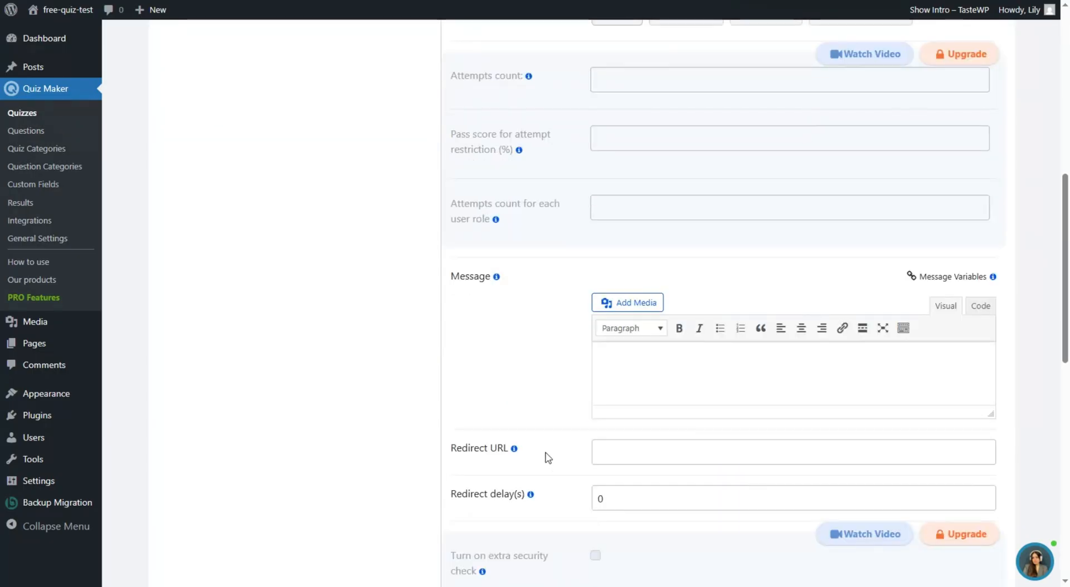
{"action": "scroll", "coordinate": [538, 410], "scroll_direction": "down", "scroll_amount": 1}
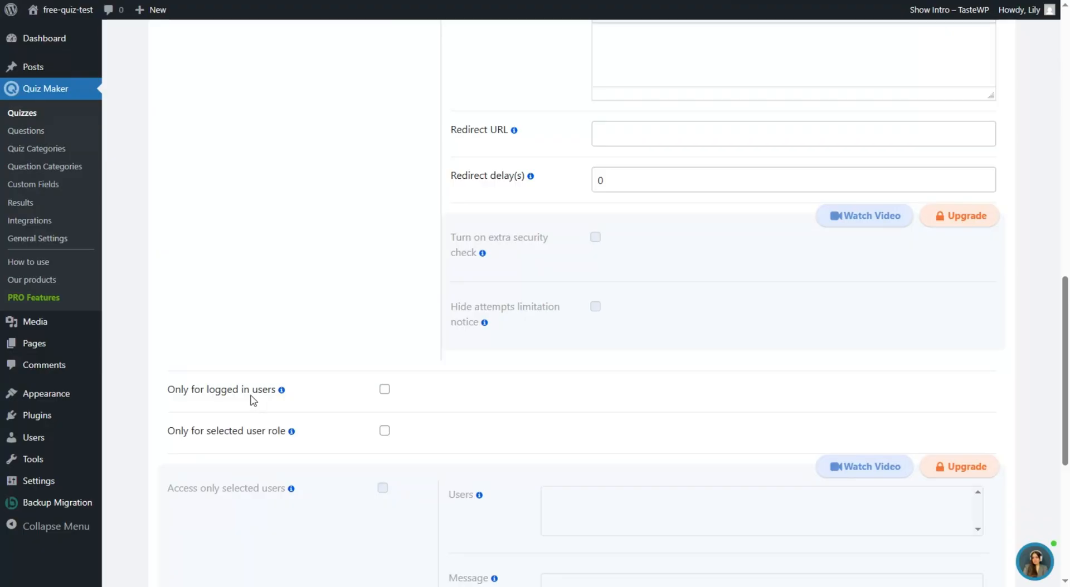
{"action": "scroll", "coordinate": [253, 400], "scroll_direction": "down", "scroll_amount": 6}
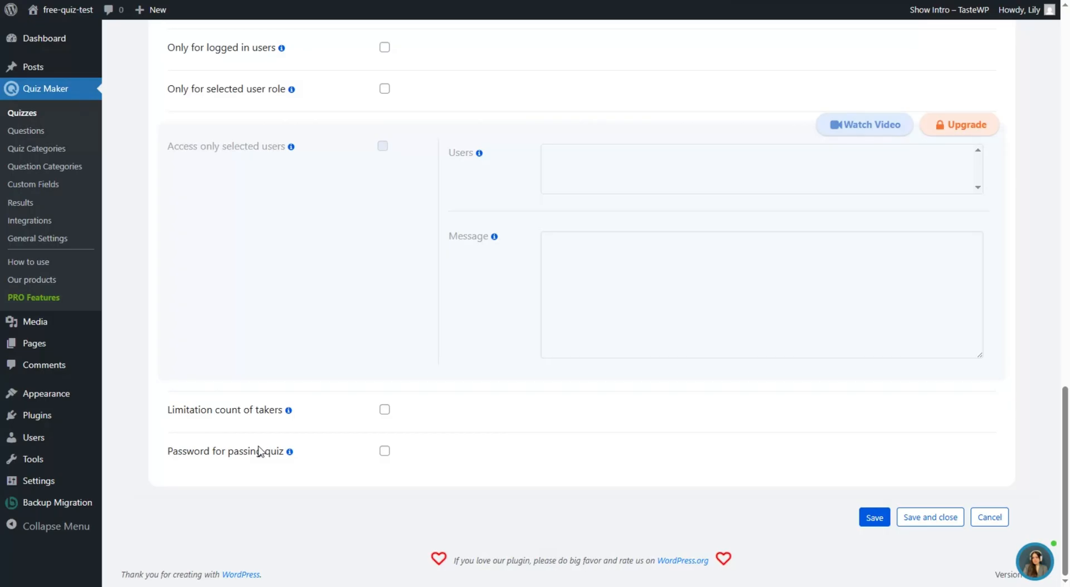
{"action": "left_click", "coordinate": [202, 457]}
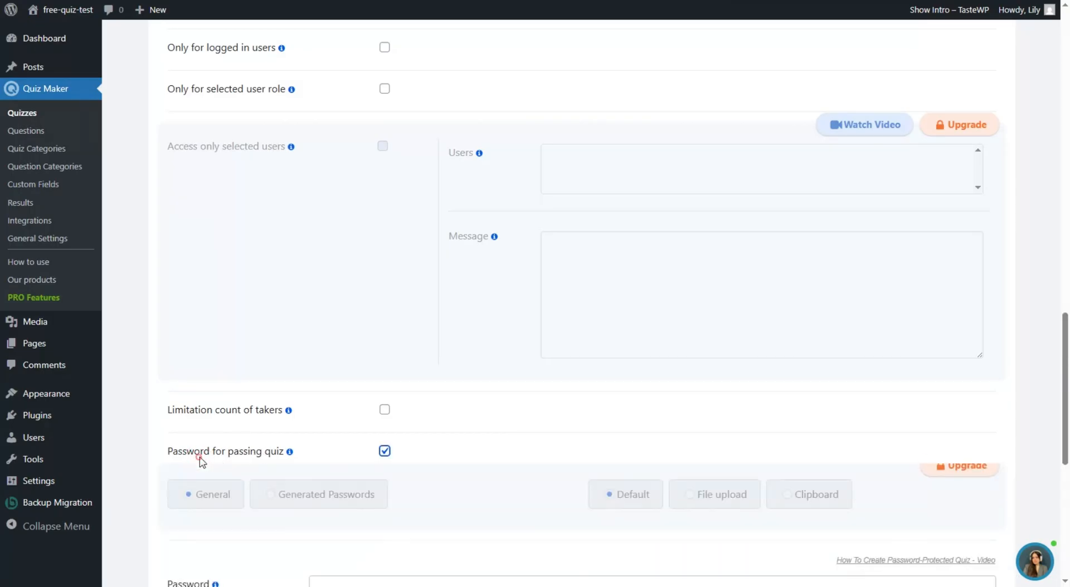
{"action": "scroll", "coordinate": [208, 446], "scroll_direction": "down", "scroll_amount": 3}
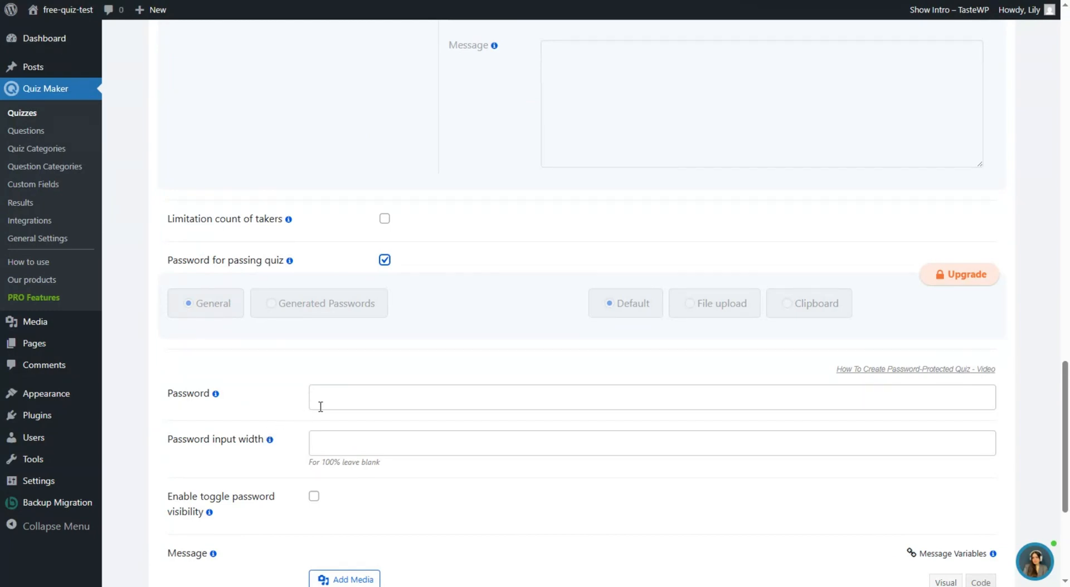
{"action": "scroll", "coordinate": [384, 268], "scroll_direction": "up", "scroll_amount": 15}
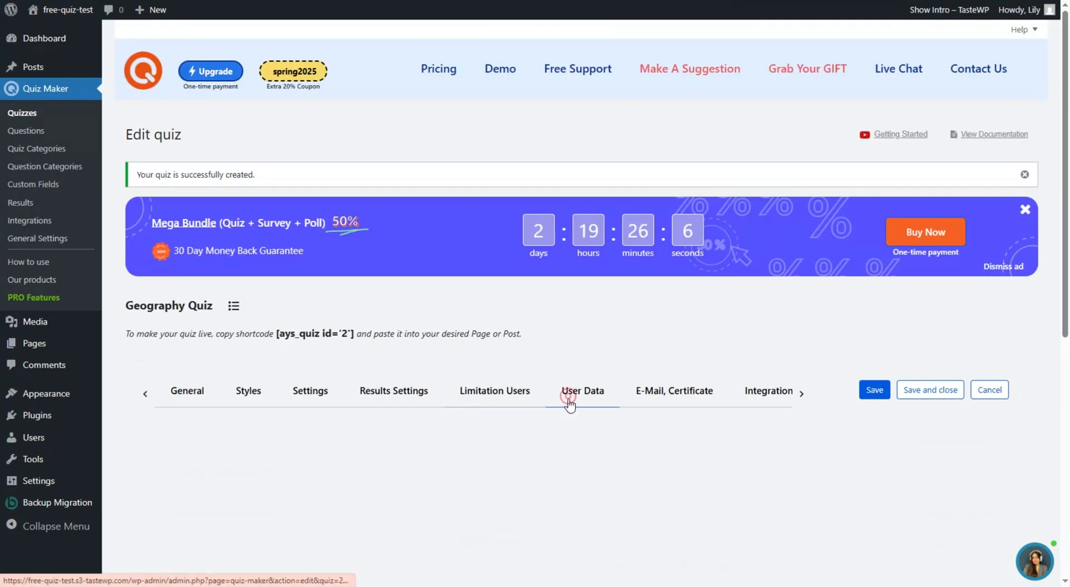
- On the User Data tab, set the Information form to appear Before Quiz
{"action": "left_click", "coordinate": [568, 402]}
{"action": "scroll", "coordinate": [567, 400], "scroll_direction": "down", "scroll_amount": 3}
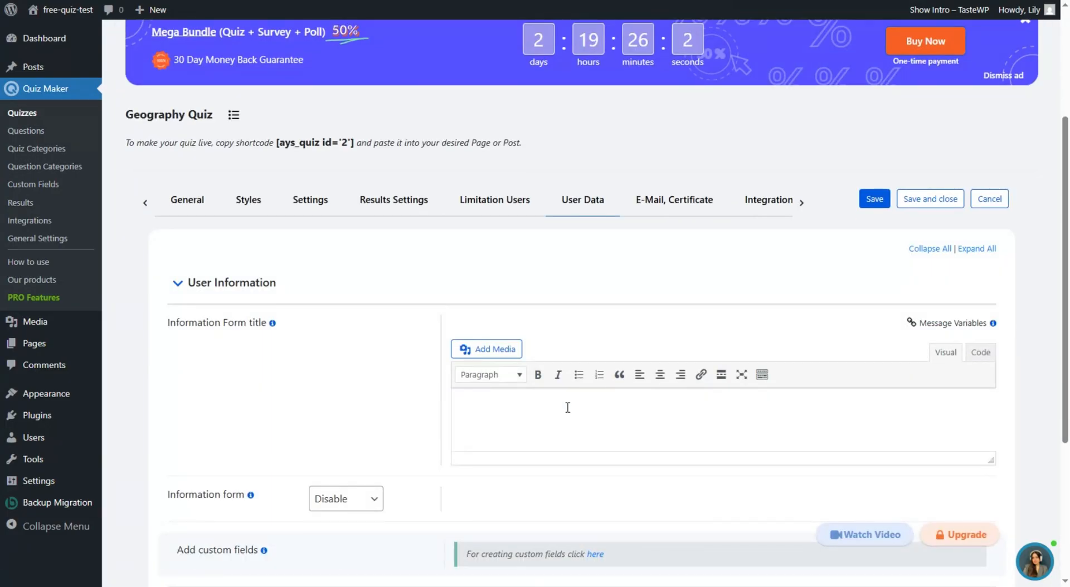
{"action": "scroll", "coordinate": [391, 401], "scroll_direction": "down", "scroll_amount": 3}
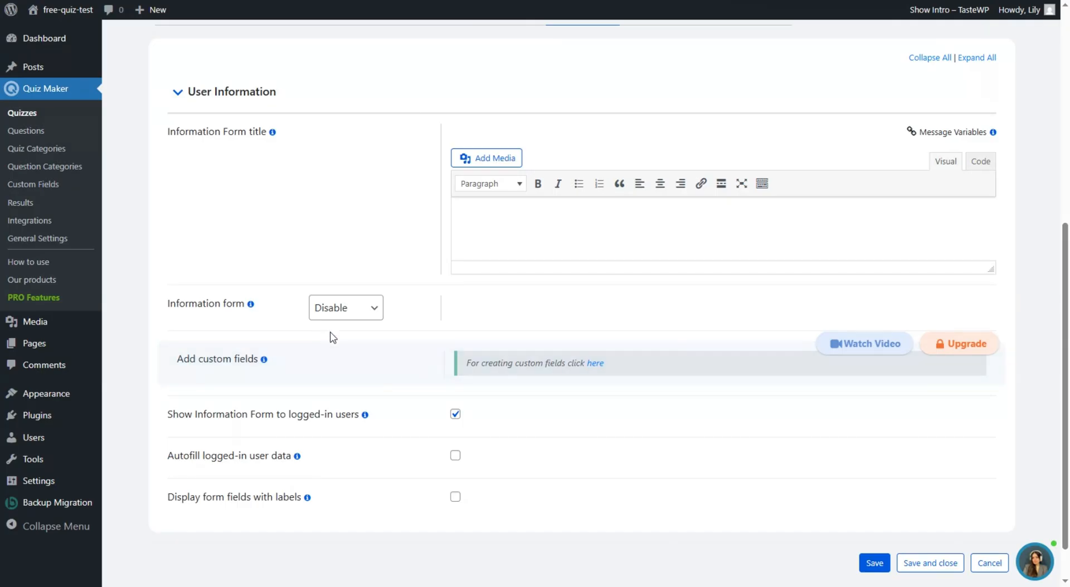
{"action": "left_click", "coordinate": [325, 310]}
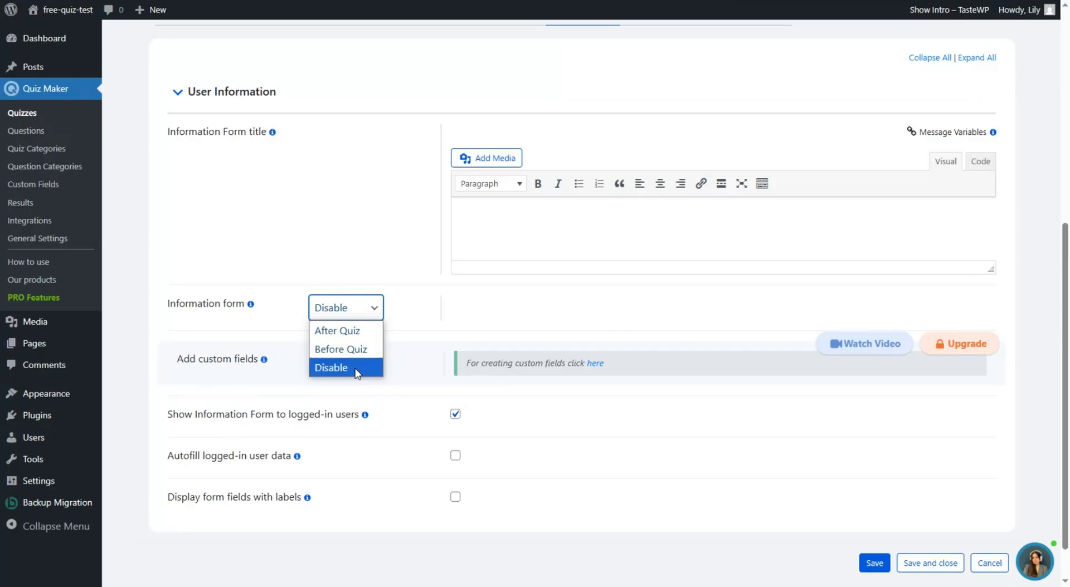
{"action": "left_click", "coordinate": [341, 349]}
- Tick the Name and Email form fields
{"action": "scroll", "coordinate": [485, 393], "scroll_direction": "down", "scroll_amount": 1}
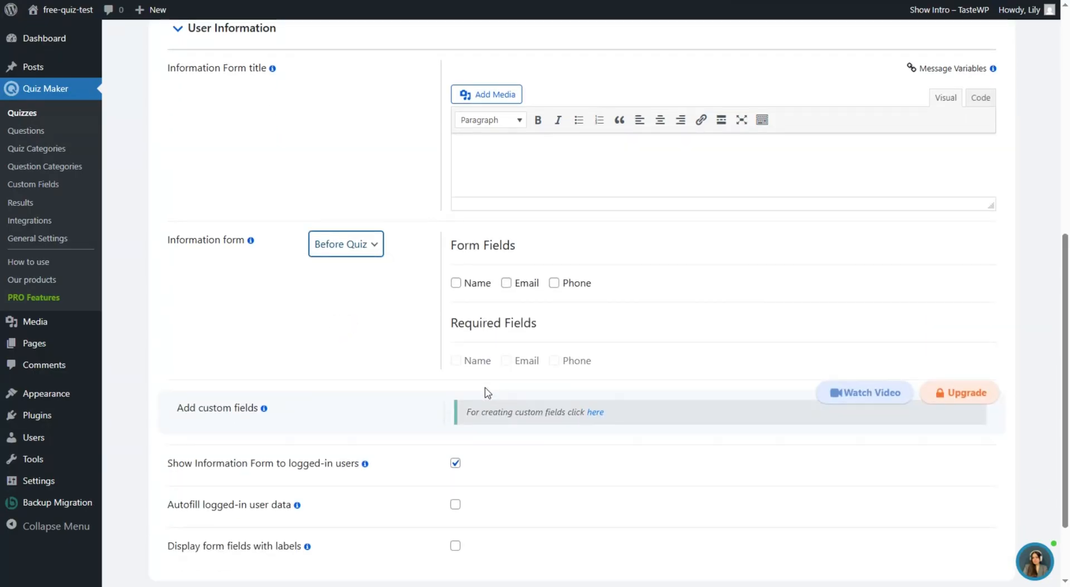
{"action": "left_click", "coordinate": [478, 284]}
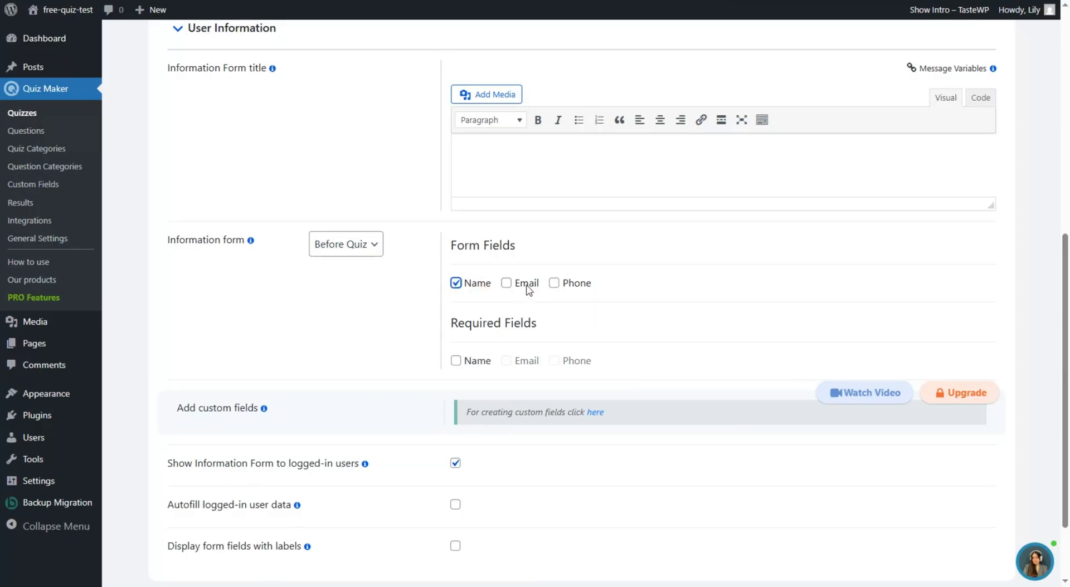
{"action": "left_click", "coordinate": [527, 284]}
{"action": "scroll", "coordinate": [483, 239], "scroll_direction": "down", "scroll_amount": 1}
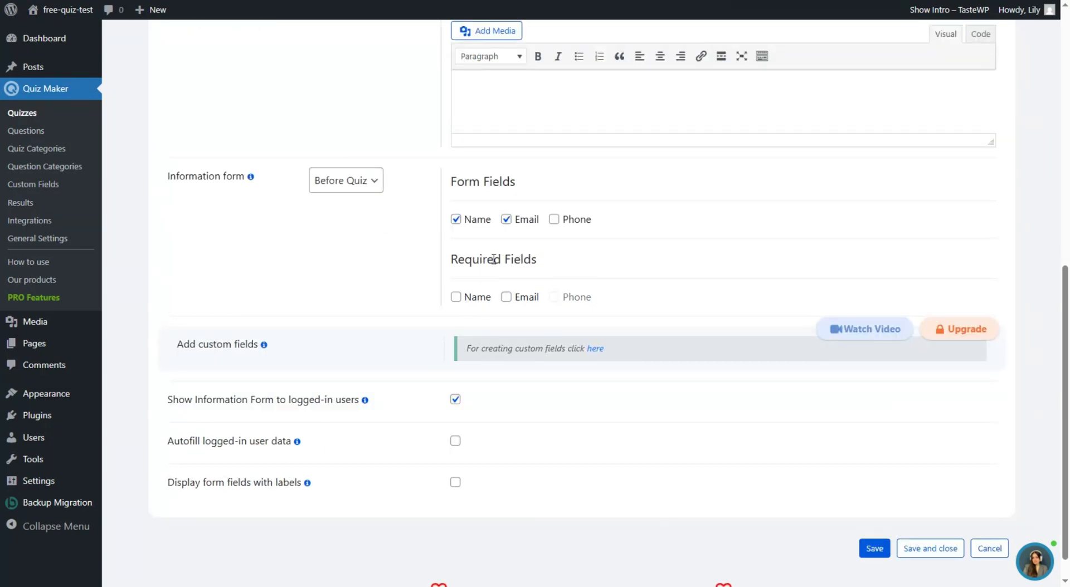
{"action": "scroll", "coordinate": [456, 261], "scroll_direction": "up", "scroll_amount": 6}
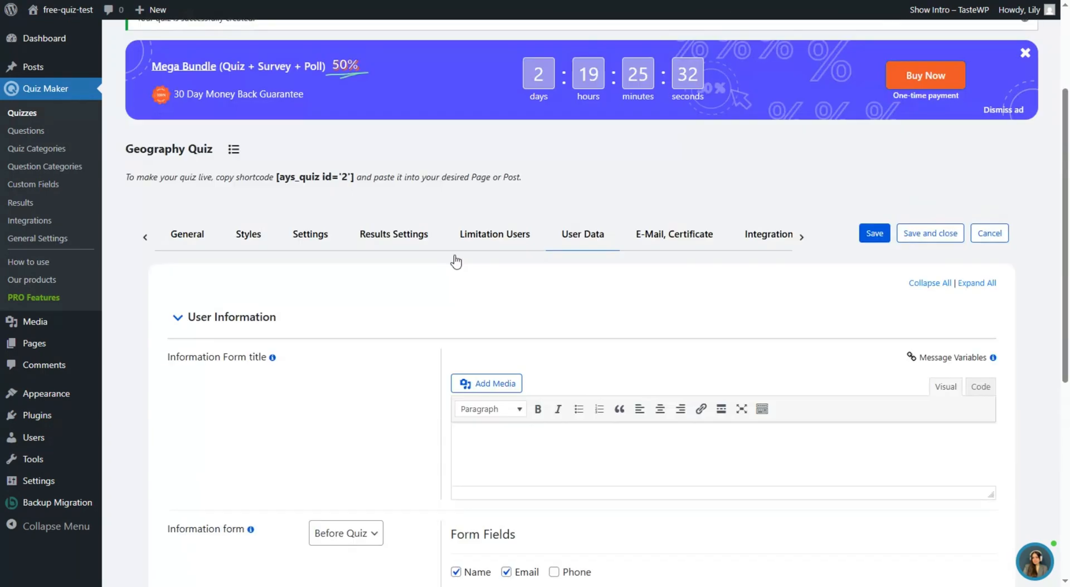
- Look through the E-Mail, Certificate and Integrations tabs, then save the Geography Quiz
{"action": "left_click", "coordinate": [672, 267]}
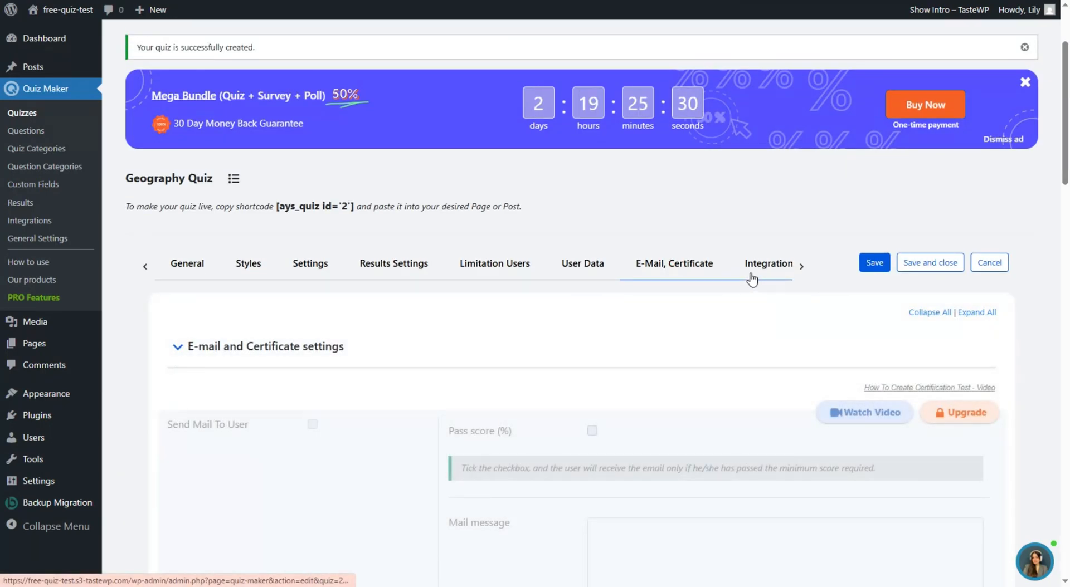
{"action": "left_click", "coordinate": [752, 279]}
{"action": "left_click", "coordinate": [800, 266]}
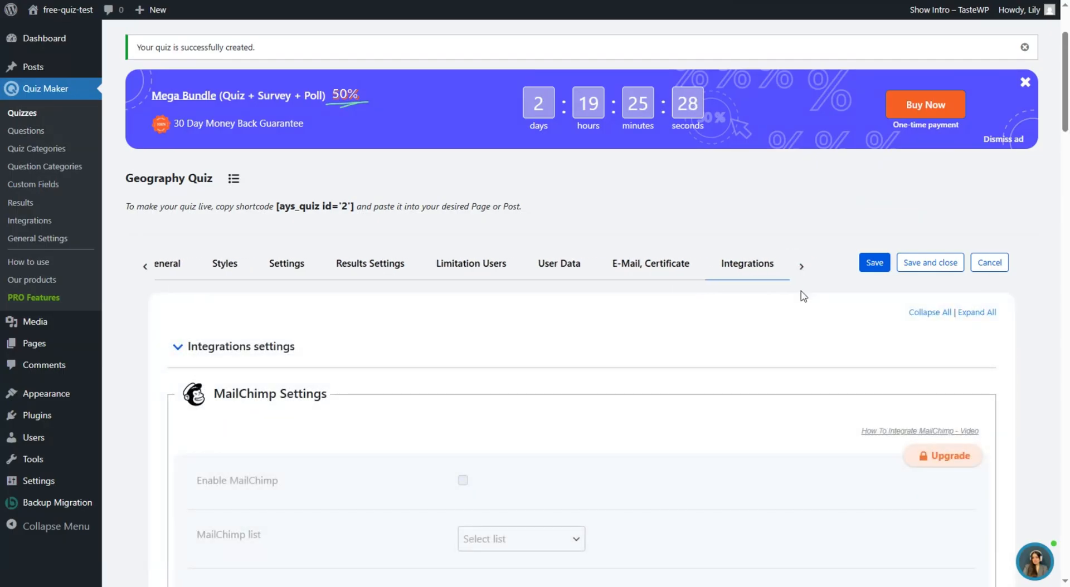
{"action": "scroll", "coordinate": [393, 329], "scroll_direction": "down", "scroll_amount": 5}
{"action": "scroll", "coordinate": [389, 370], "scroll_direction": "up", "scroll_amount": 5}
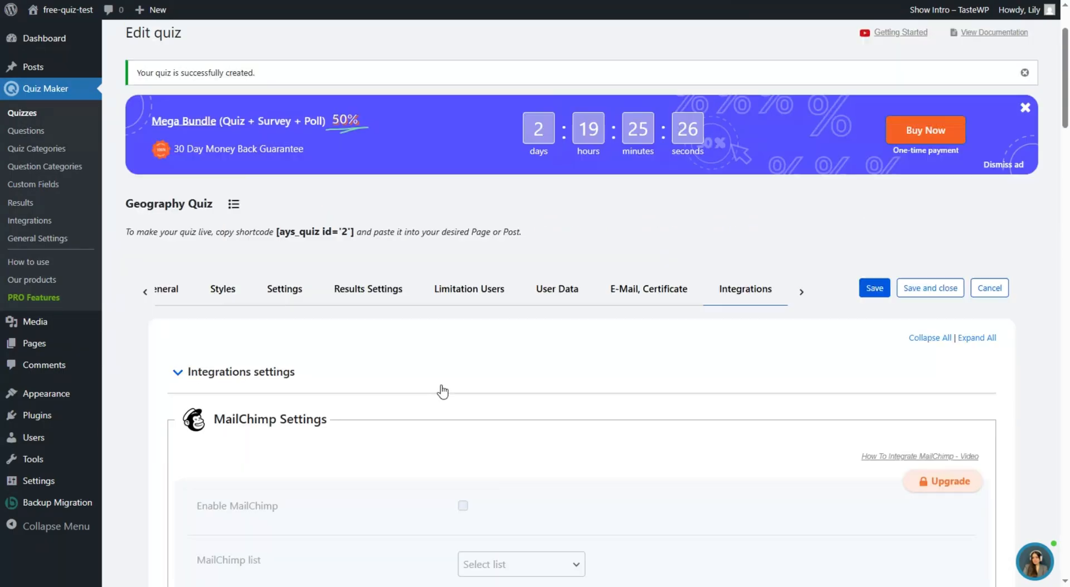
{"action": "left_click", "coordinate": [641, 337]}
{"action": "left_click", "coordinate": [556, 330]}
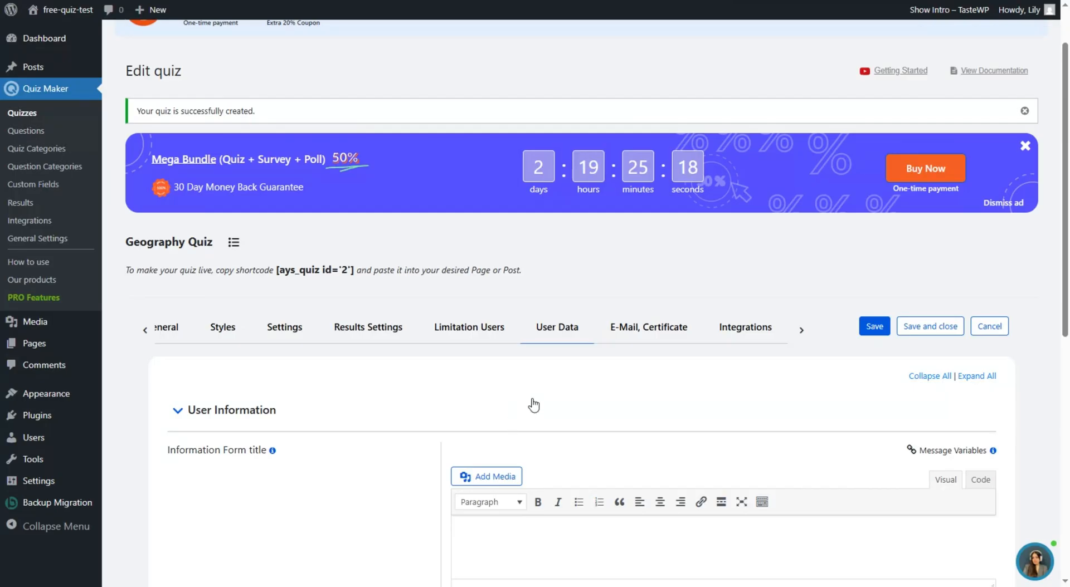
{"action": "left_click", "coordinate": [873, 328]}
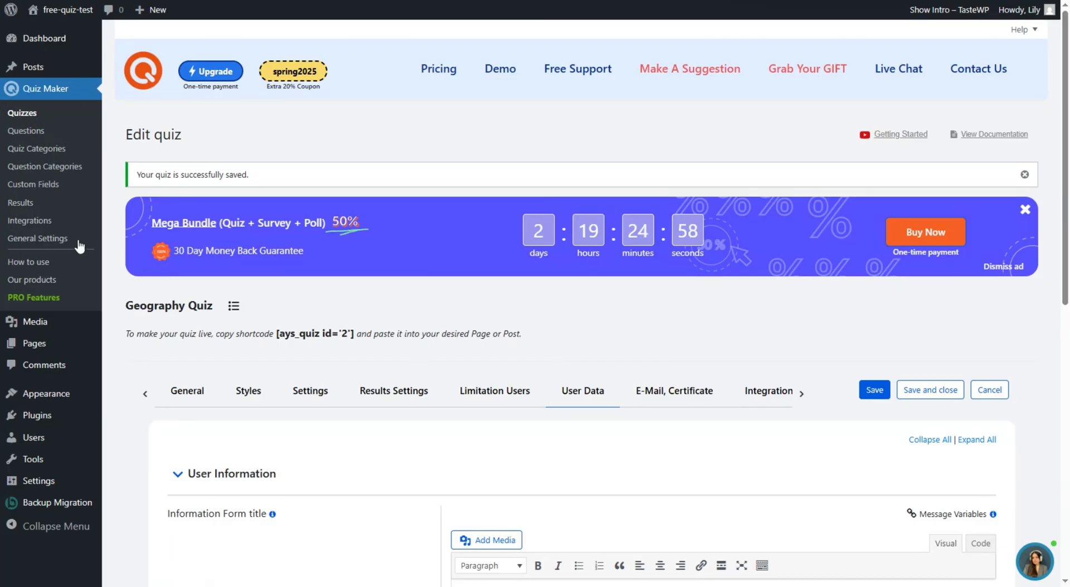
- Open Quiz Maker Results and show, then hide, its Screen Options
{"action": "left_click", "coordinate": [59, 210]}
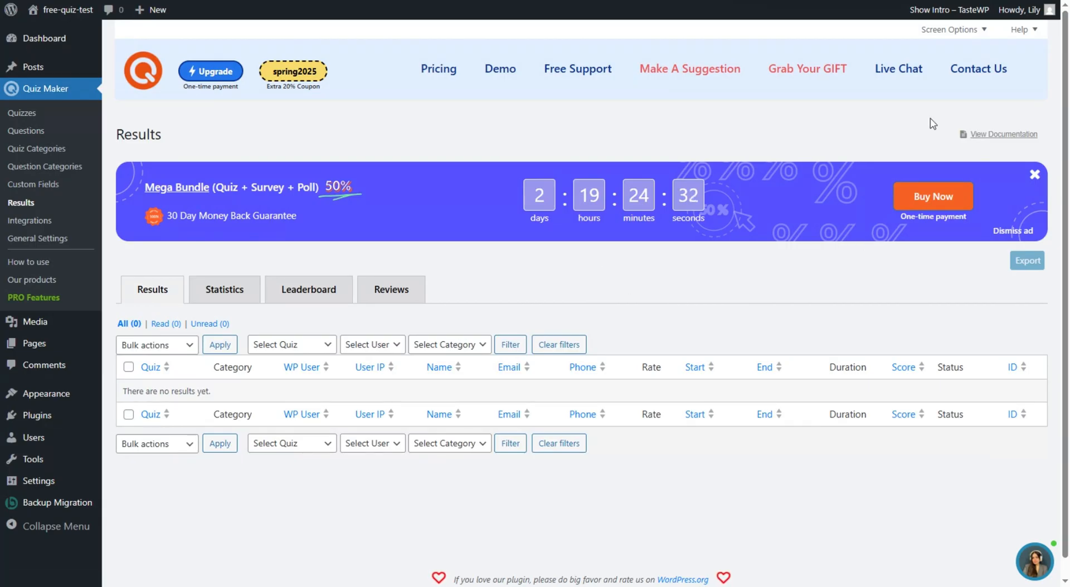
{"action": "left_click", "coordinate": [949, 29]}
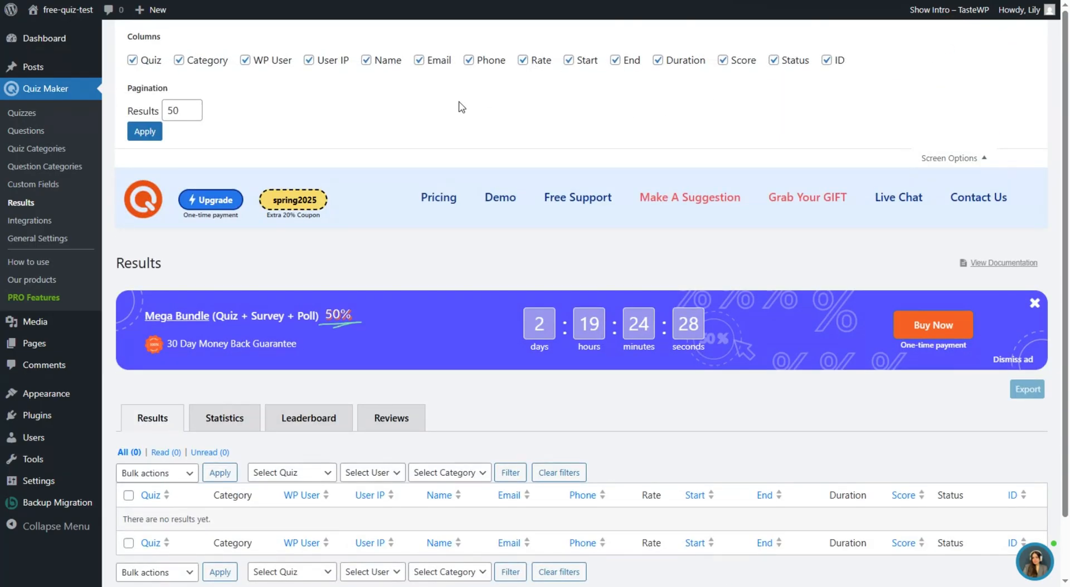
{"action": "scroll", "coordinate": [268, 225], "scroll_direction": "down", "scroll_amount": 1}
{"action": "scroll", "coordinate": [212, 162], "scroll_direction": "up", "scroll_amount": 1}
{"action": "left_click", "coordinate": [931, 162]}
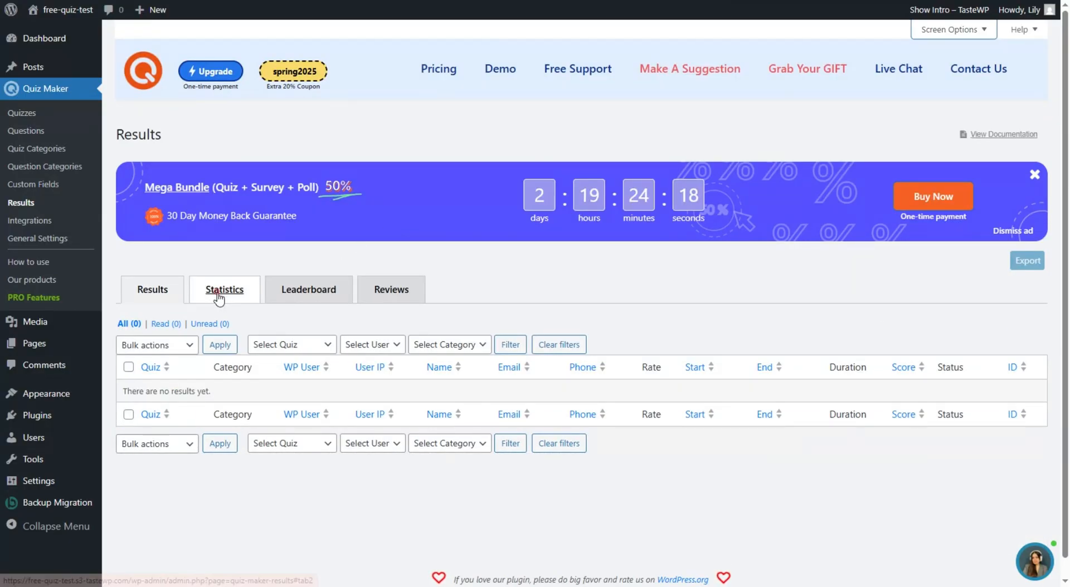
- View the Statistics chart, the Leaderboard, and the empty Reviews list in turn
{"action": "left_click", "coordinate": [219, 295]}
{"action": "scroll", "coordinate": [406, 325], "scroll_direction": "down", "scroll_amount": 2}
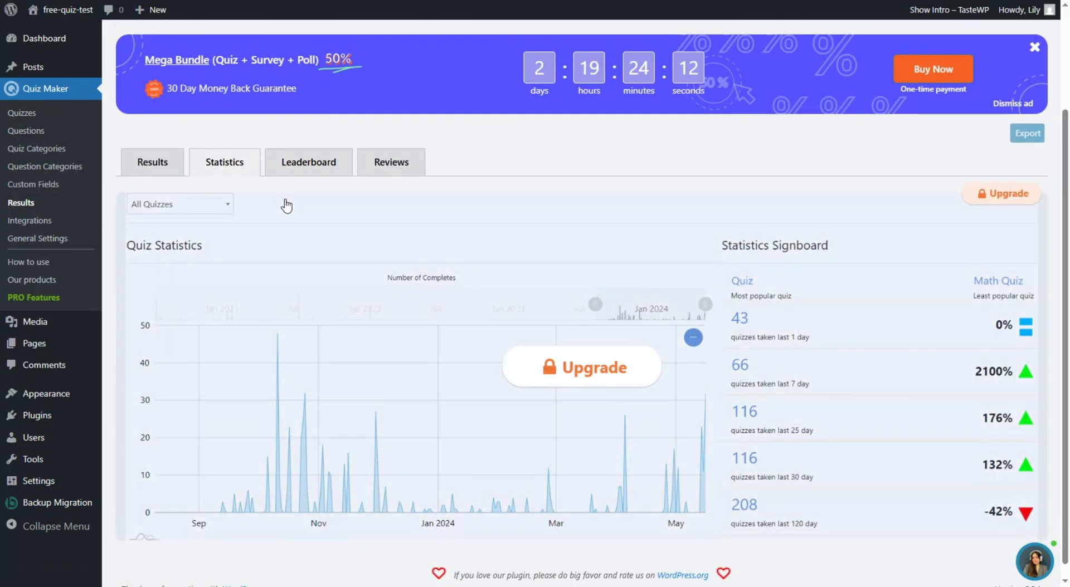
{"action": "left_click", "coordinate": [307, 162]}
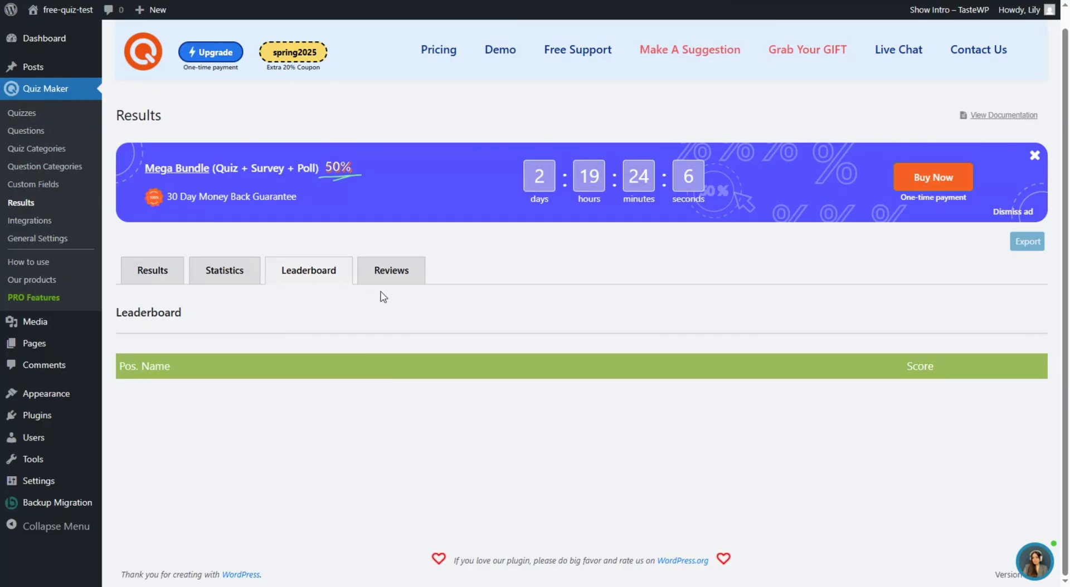
{"action": "left_click", "coordinate": [392, 277]}
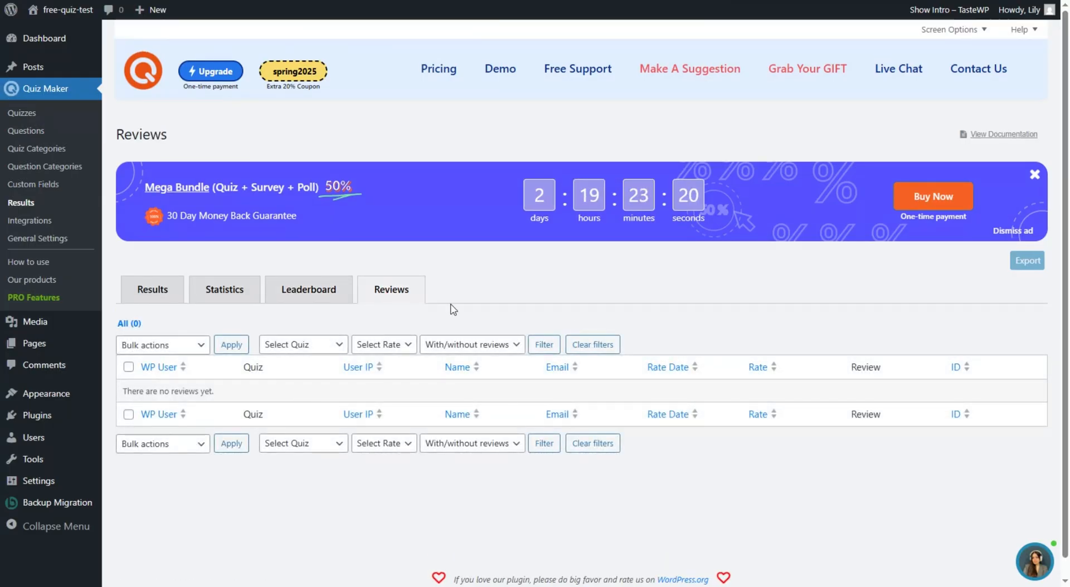
- Scroll through General Settings defaults: Radio question type, 3 answers, Uncategorized category
{"action": "left_click", "coordinate": [92, 233]}
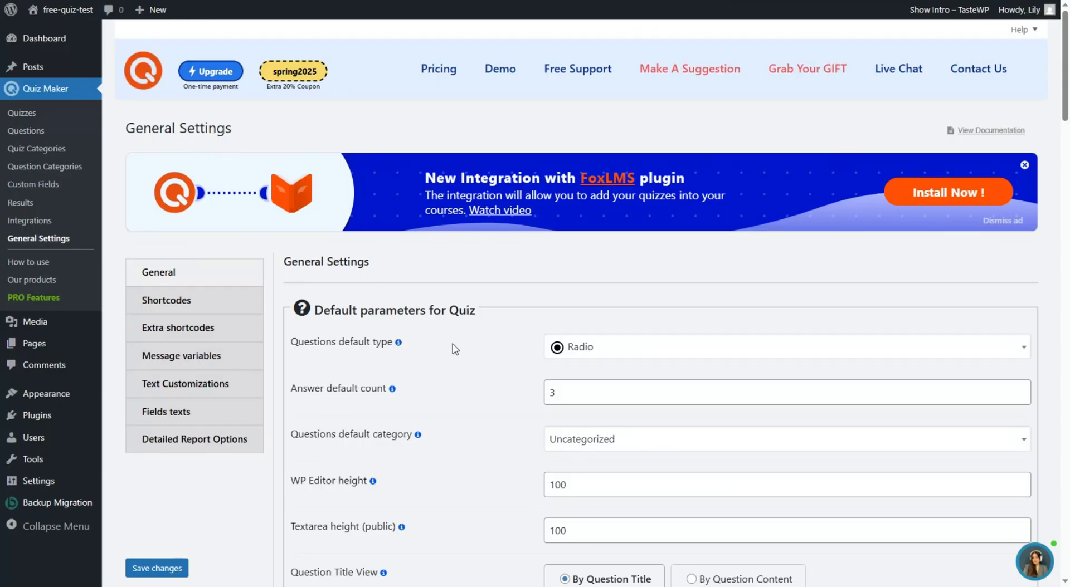
{"action": "scroll", "coordinate": [478, 323], "scroll_direction": "down", "scroll_amount": 2}
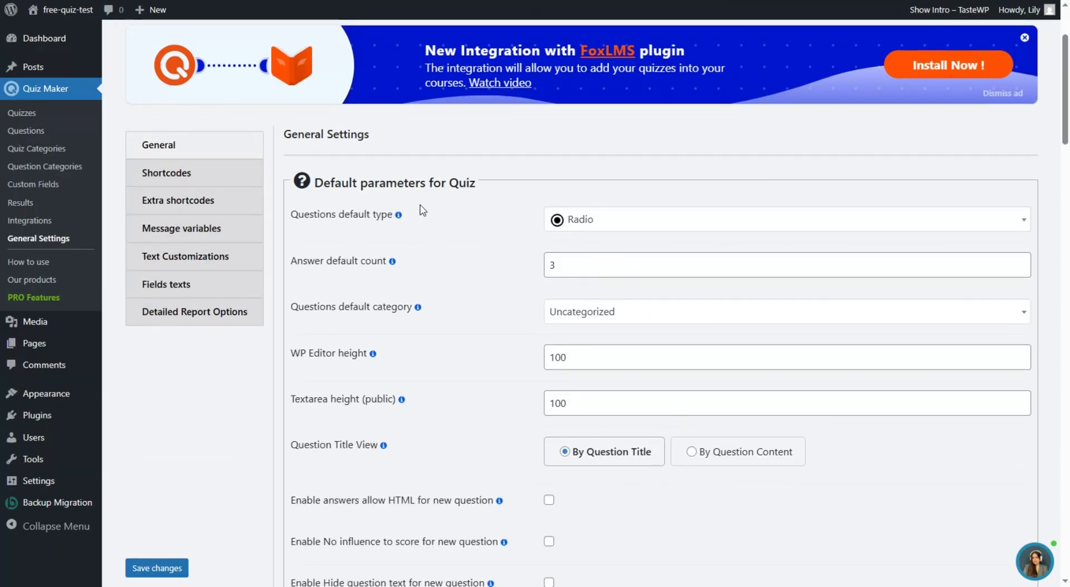
{"action": "scroll", "coordinate": [451, 352], "scroll_direction": "down", "scroll_amount": 4}
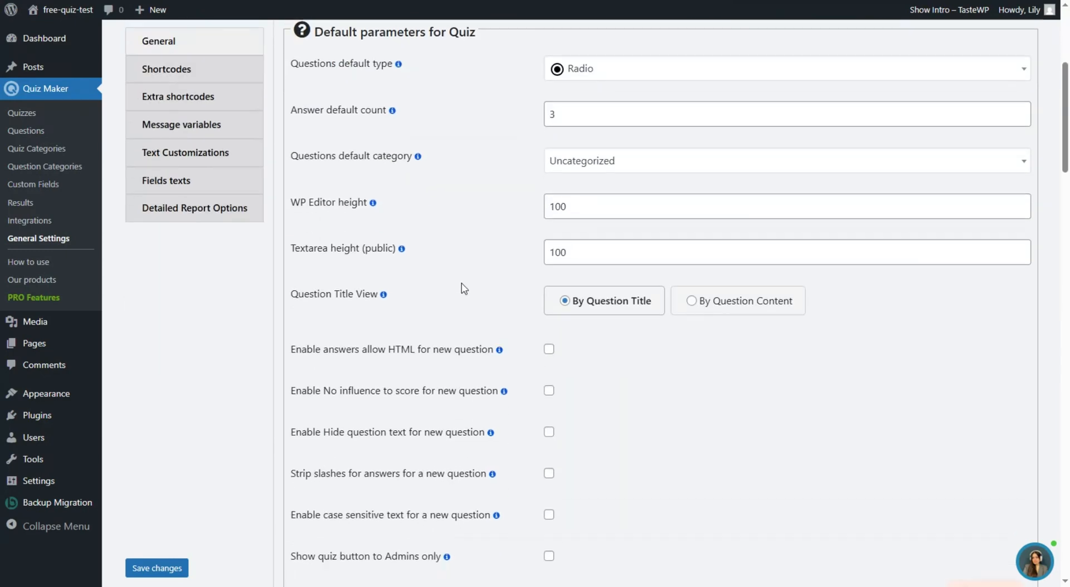
{"action": "scroll", "coordinate": [357, 224], "scroll_direction": "down", "scroll_amount": 5}
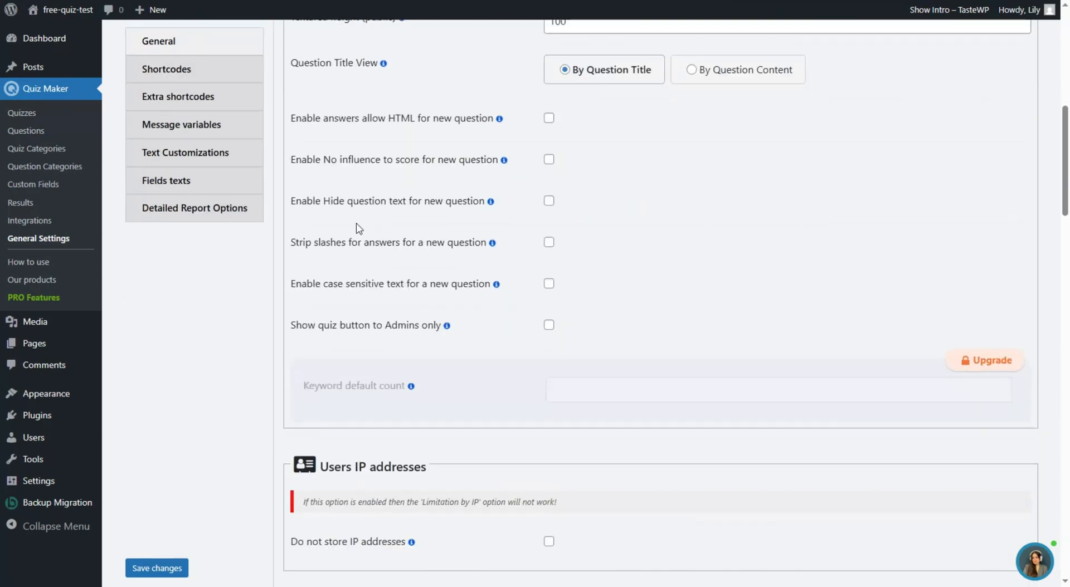
{"action": "scroll", "coordinate": [316, 268], "scroll_direction": "down", "scroll_amount": 2}
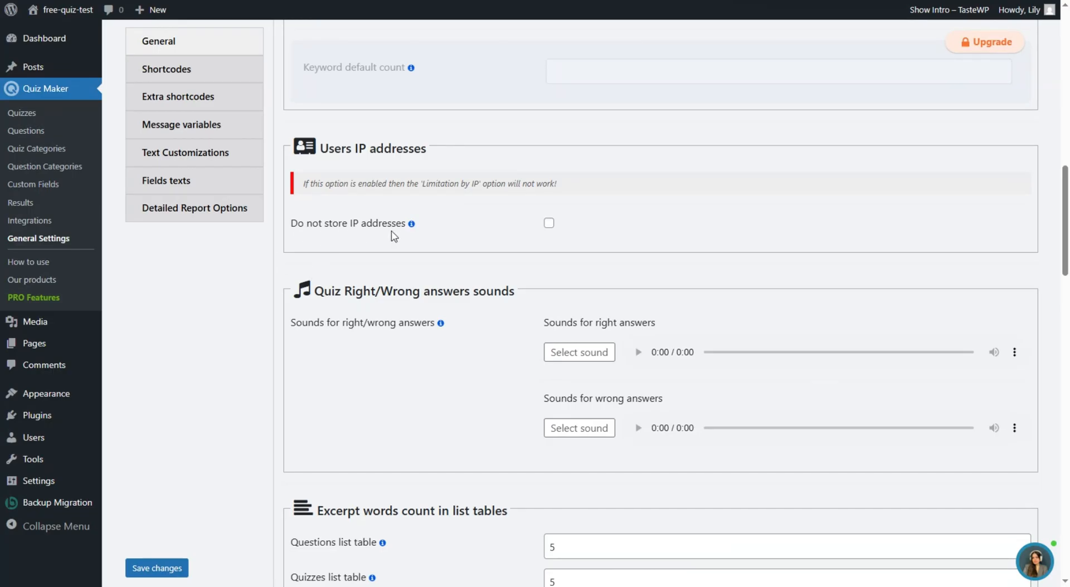
{"action": "scroll", "coordinate": [397, 238], "scroll_direction": "down", "scroll_amount": 2}
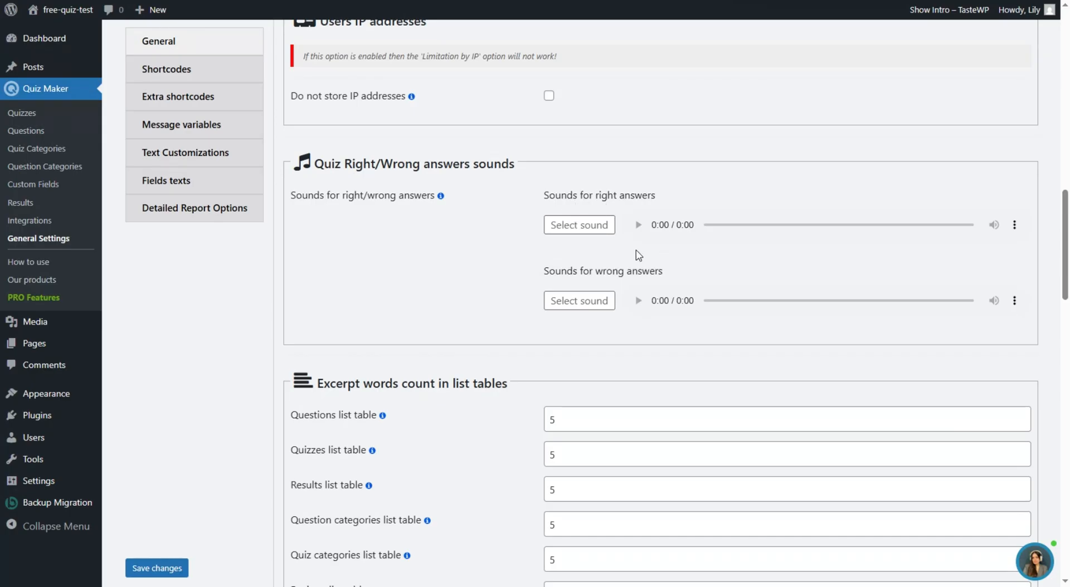
{"action": "scroll", "coordinate": [639, 255], "scroll_direction": "down", "scroll_amount": 3}
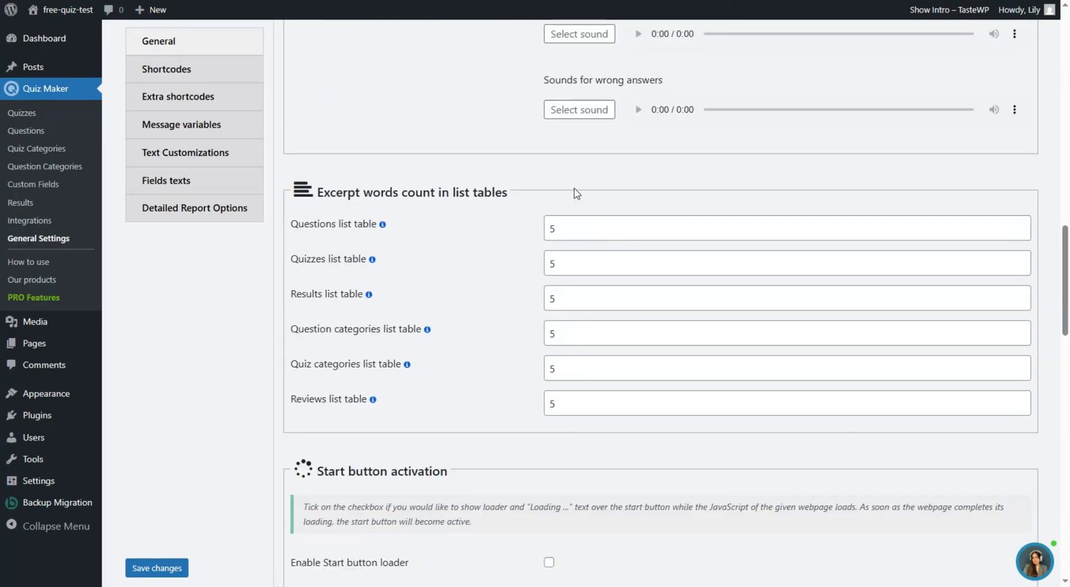
{"action": "scroll", "coordinate": [577, 194], "scroll_direction": "down", "scroll_amount": 3}
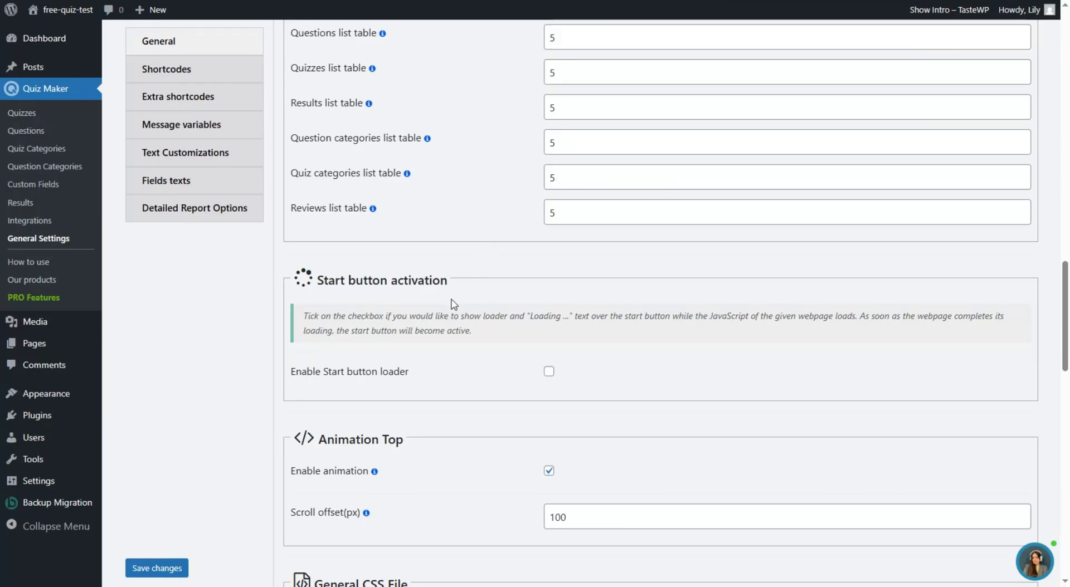
{"action": "scroll", "coordinate": [469, 309], "scroll_direction": "down", "scroll_amount": 2}
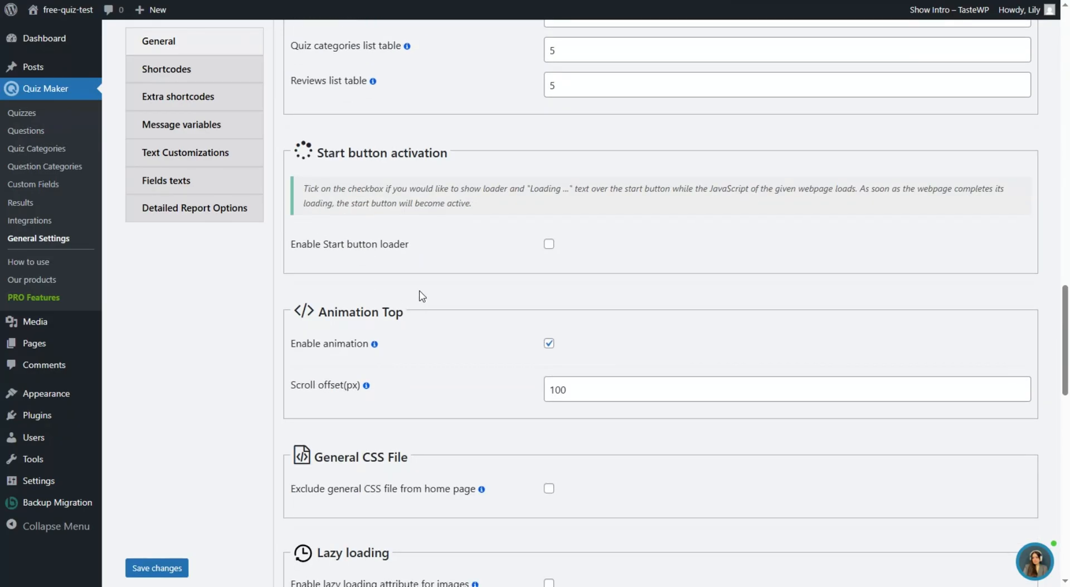
{"action": "scroll", "coordinate": [422, 296], "scroll_direction": "down", "scroll_amount": 7}
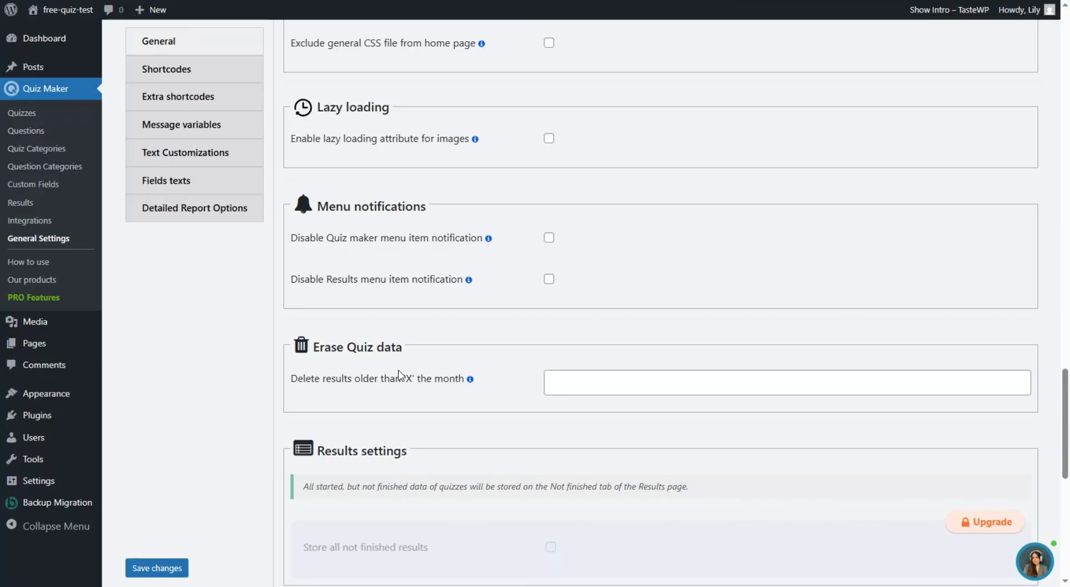
{"action": "scroll", "coordinate": [392, 393], "scroll_direction": "up", "scroll_amount": 15}
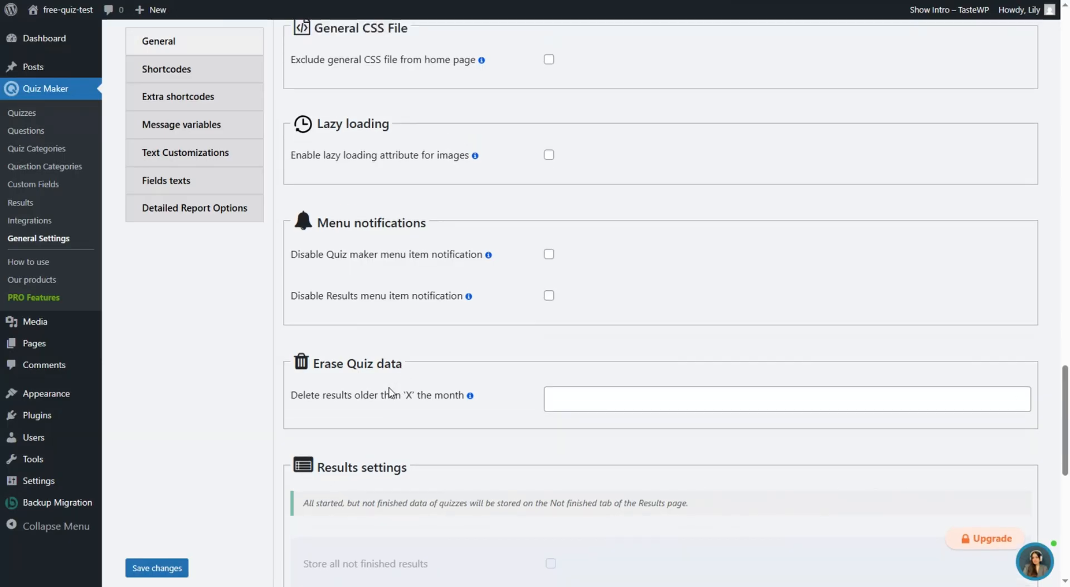
{"action": "scroll", "coordinate": [392, 393], "scroll_direction": "up", "scroll_amount": 10}
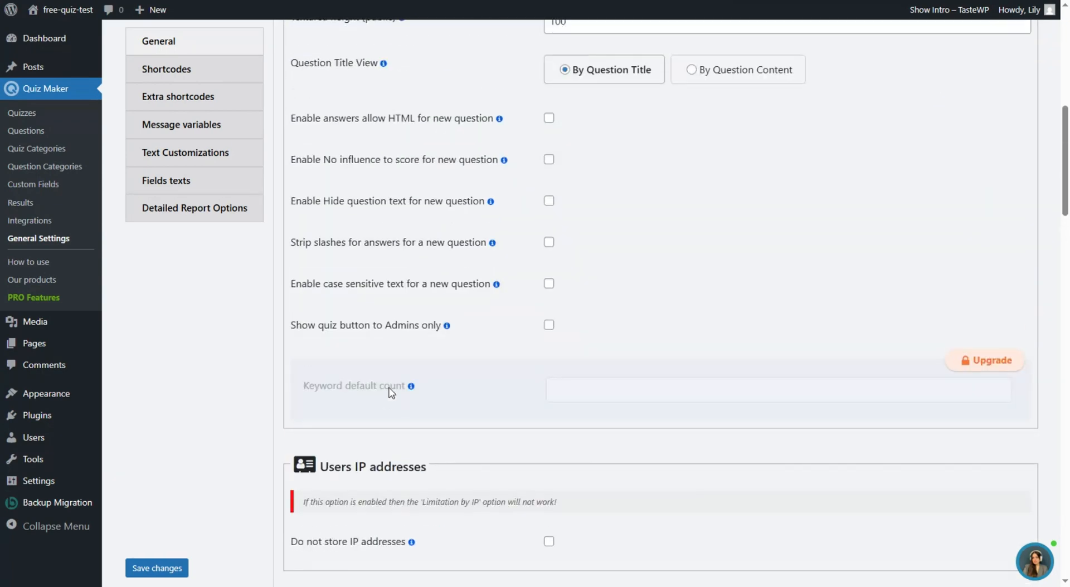
{"action": "scroll", "coordinate": [294, 347], "scroll_direction": "up", "scroll_amount": 3}
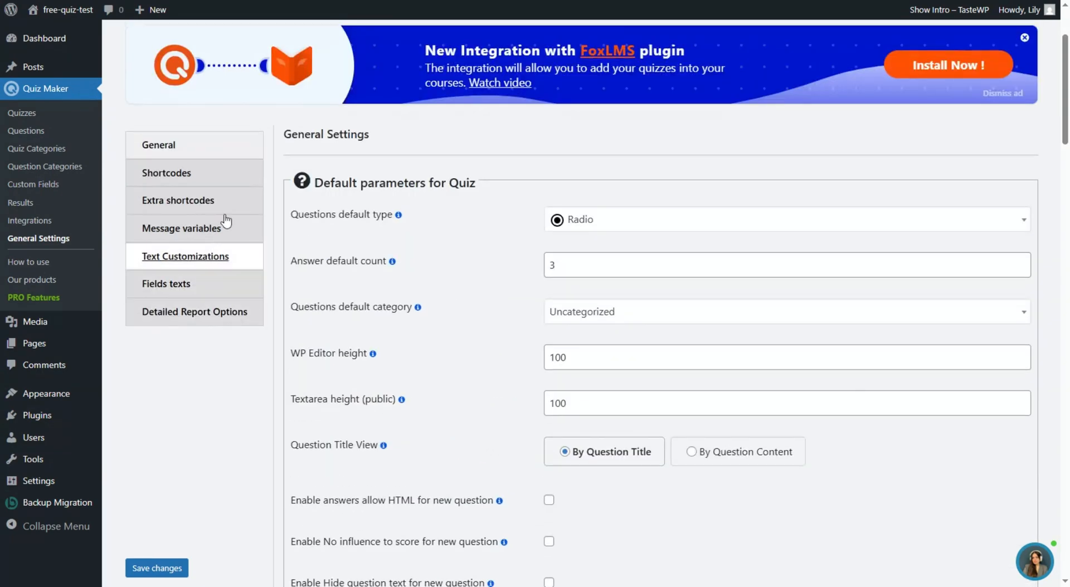
{"action": "left_click", "coordinate": [241, 174]}
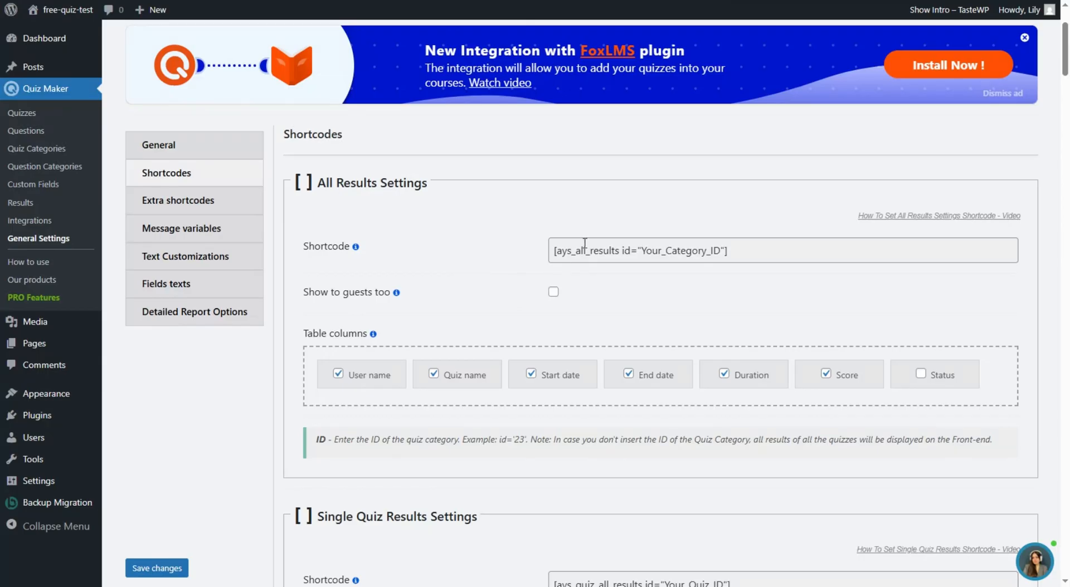
{"action": "left_click", "coordinate": [623, 247]}
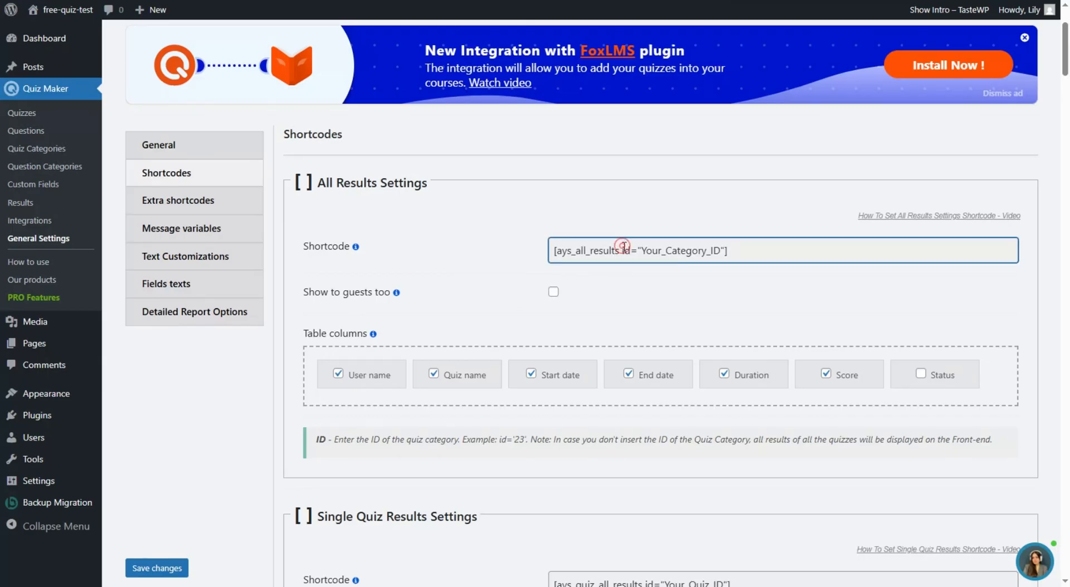
{"action": "left_click", "coordinate": [524, 249]}
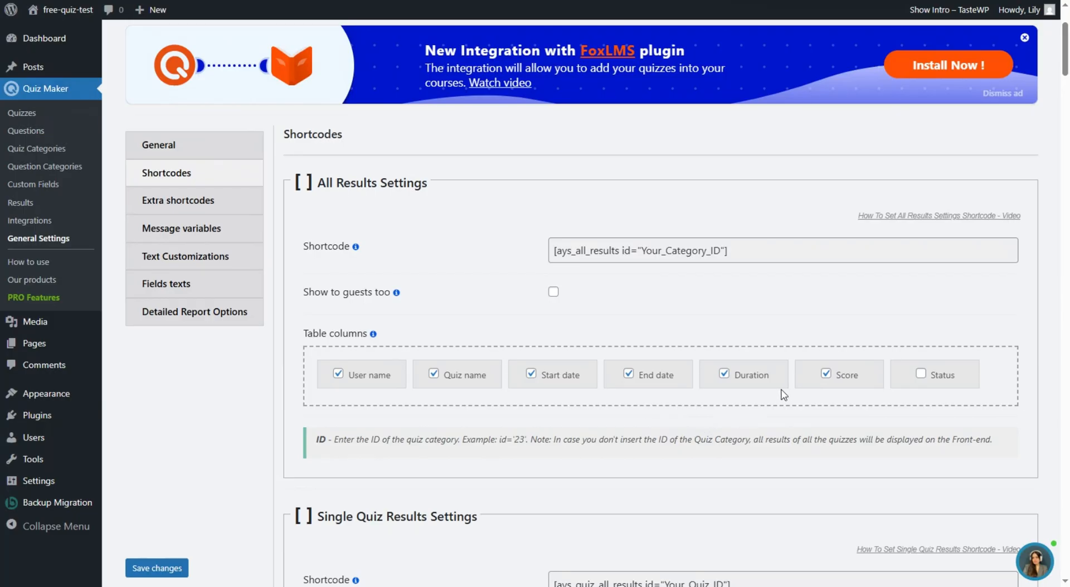
{"action": "scroll", "coordinate": [476, 238], "scroll_direction": "down", "scroll_amount": 3}
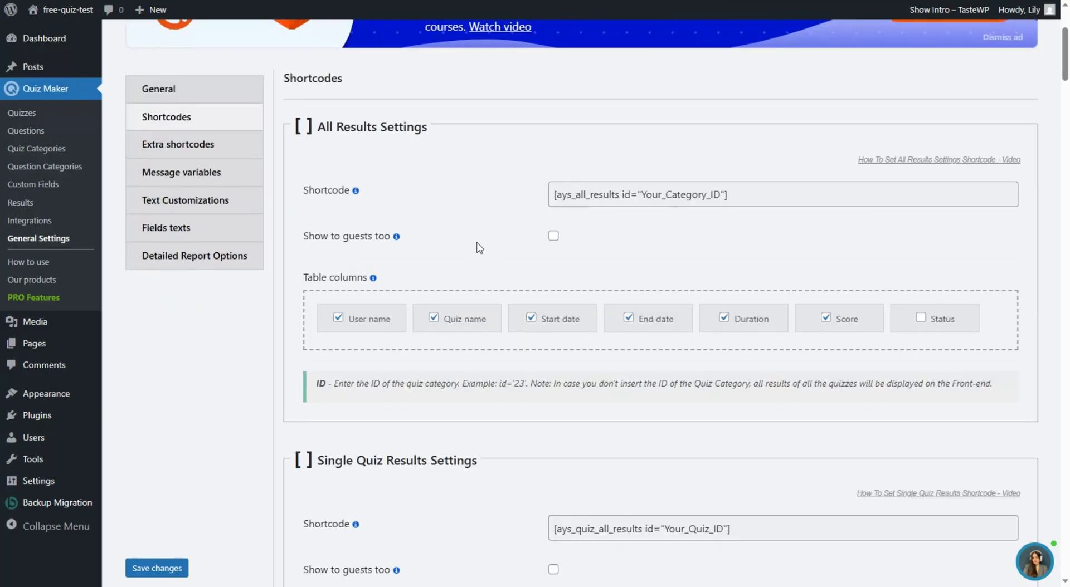
{"action": "scroll", "coordinate": [476, 238], "scroll_direction": "down", "scroll_amount": 2}
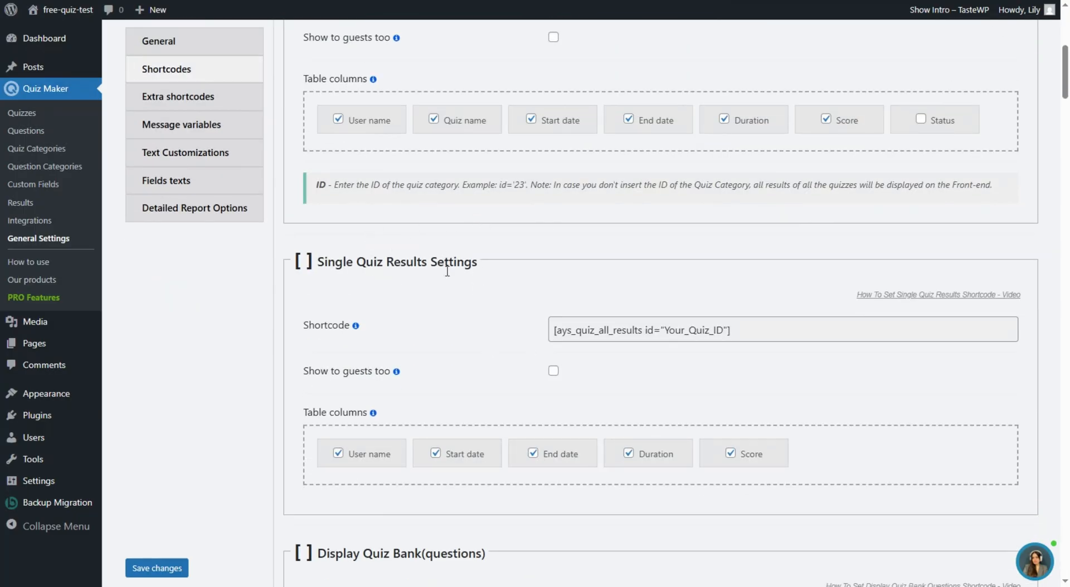
{"action": "left_click", "coordinate": [698, 331]}
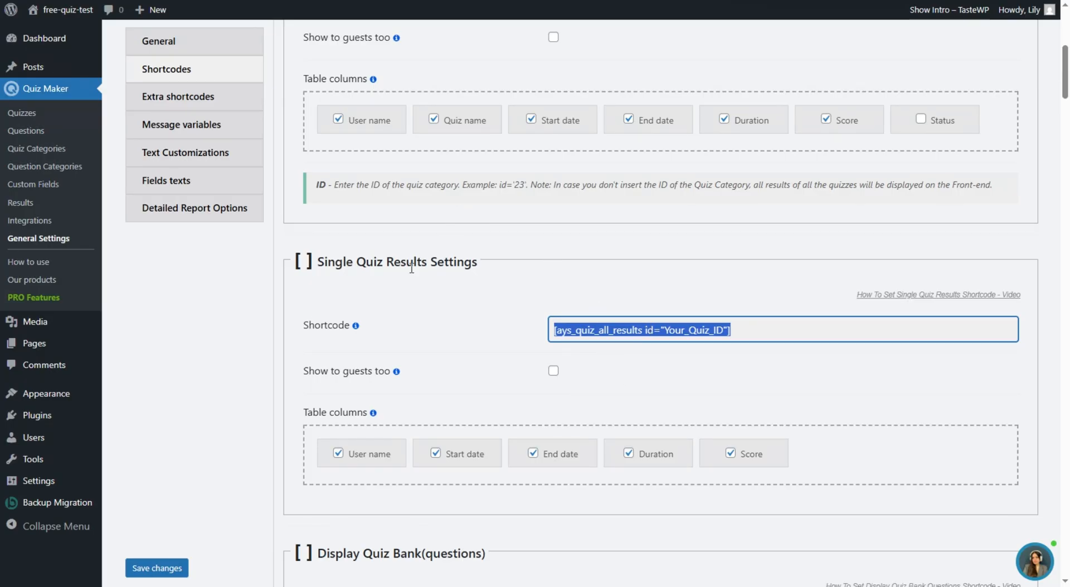
{"action": "scroll", "coordinate": [391, 256], "scroll_direction": "down", "scroll_amount": 3}
{"action": "left_click", "coordinate": [414, 220]}
{"action": "scroll", "coordinate": [414, 219], "scroll_direction": "down", "scroll_amount": 3}
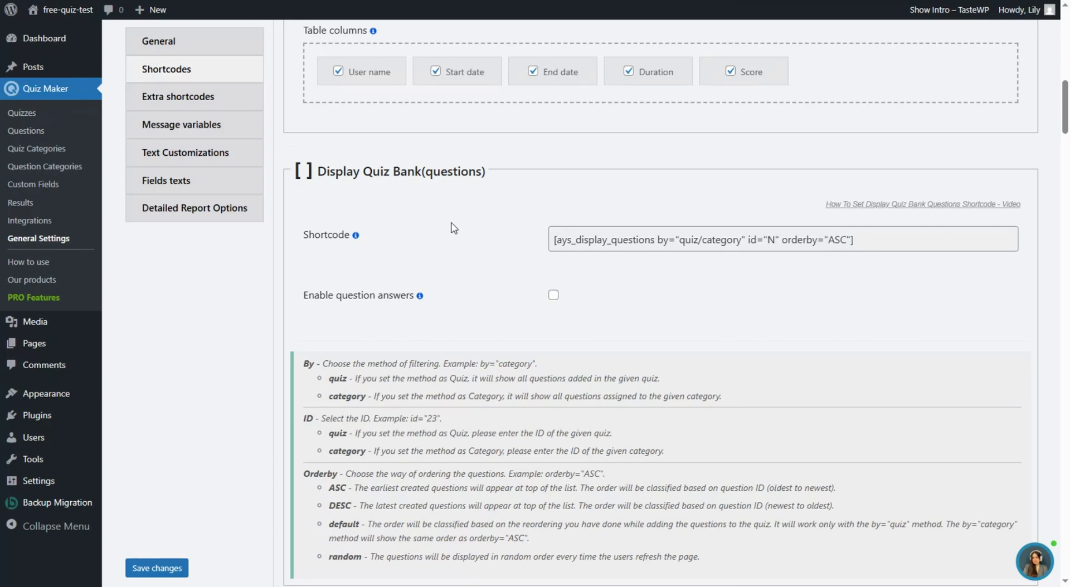
{"action": "scroll", "coordinate": [454, 228], "scroll_direction": "down", "scroll_amount": 7}
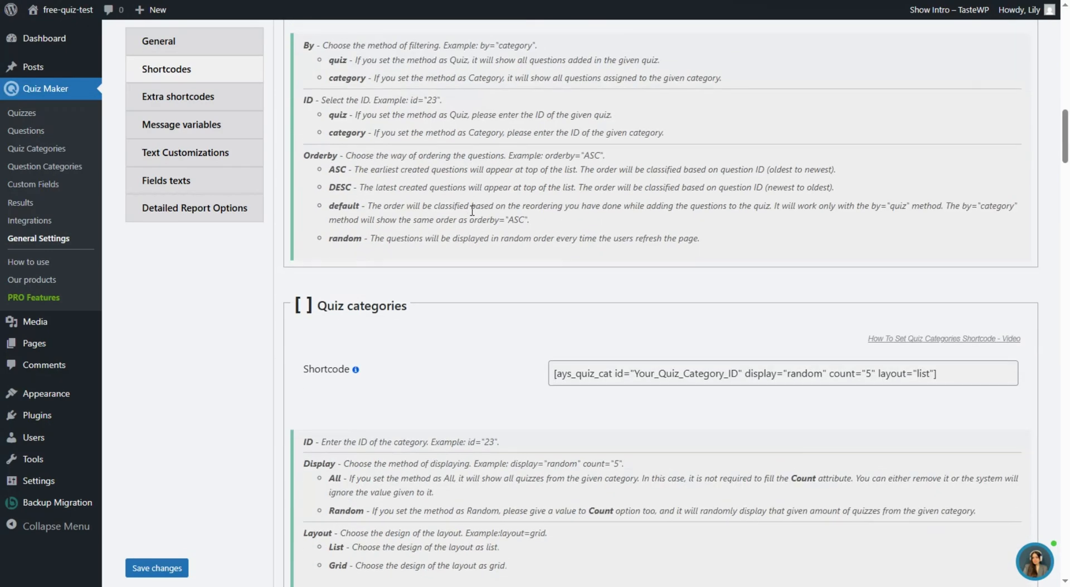
{"action": "scroll", "coordinate": [485, 222], "scroll_direction": "down", "scroll_amount": 12}
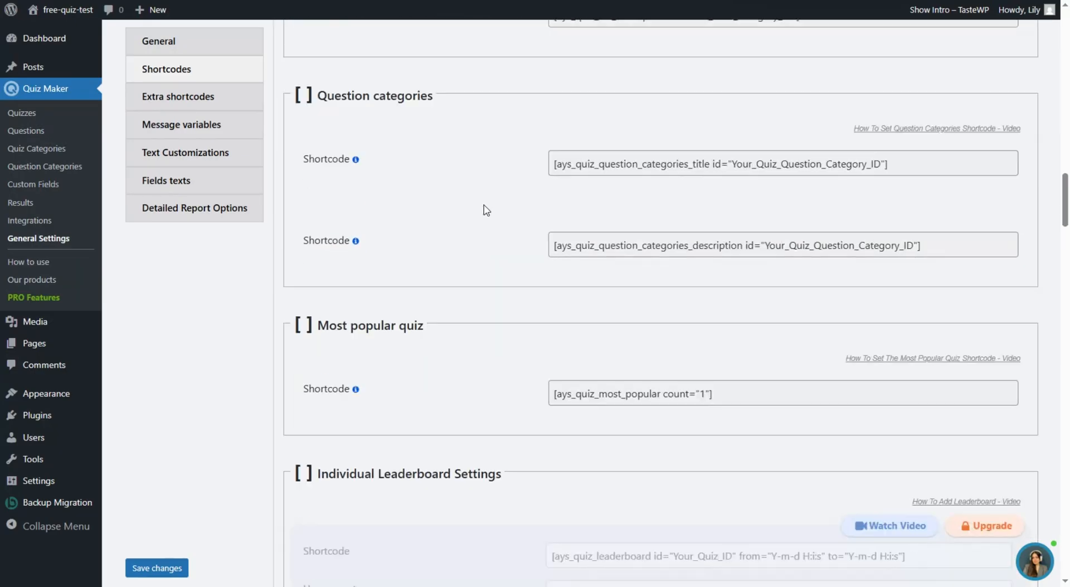
{"action": "scroll", "coordinate": [553, 188], "scroll_direction": "down", "scroll_amount": 2}
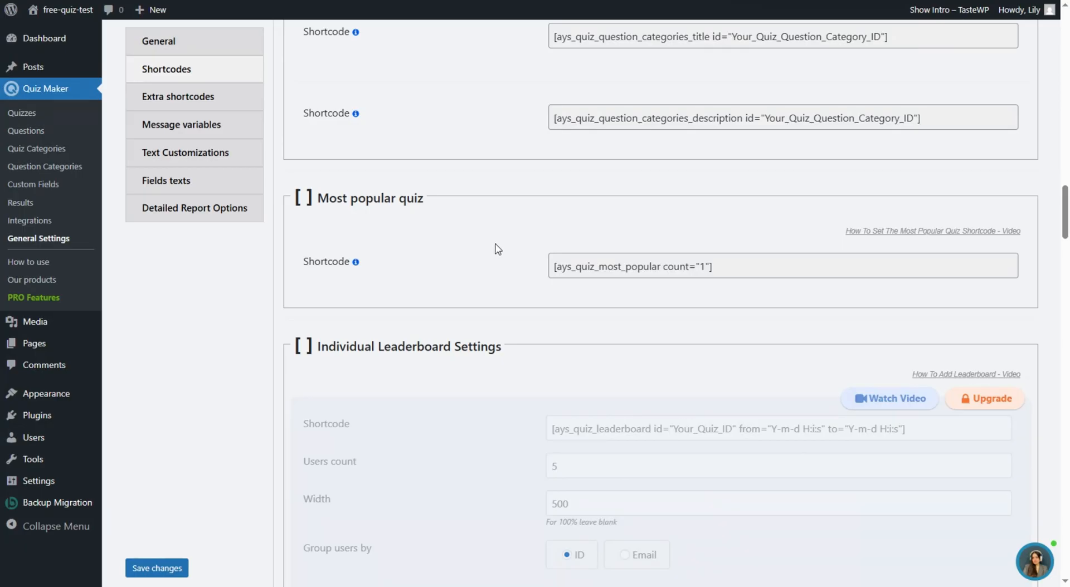
{"action": "scroll", "coordinate": [498, 237], "scroll_direction": "down", "scroll_amount": 15}
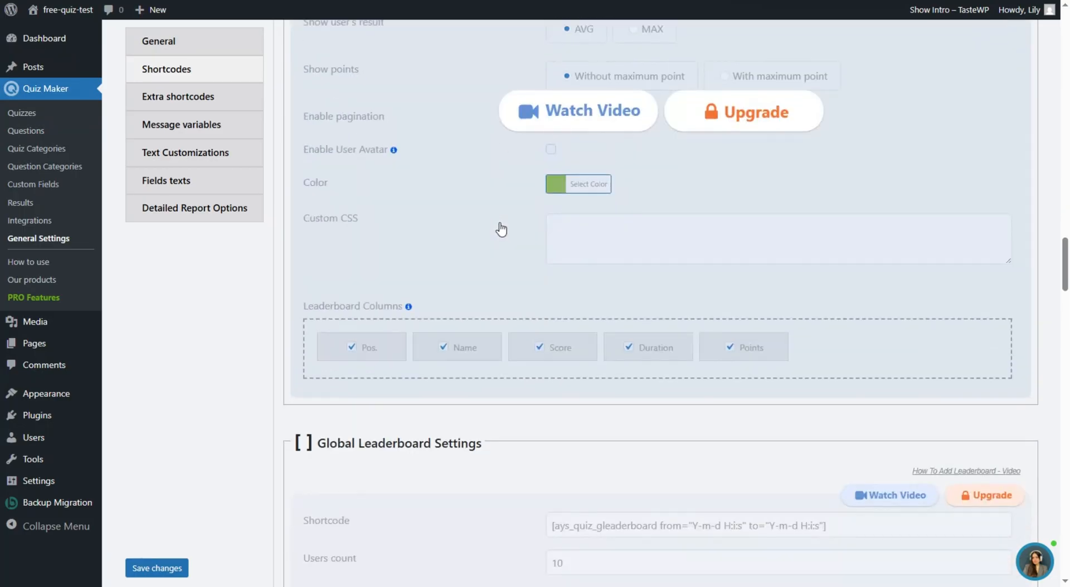
{"action": "scroll", "coordinate": [594, 280], "scroll_direction": "down", "scroll_amount": 18}
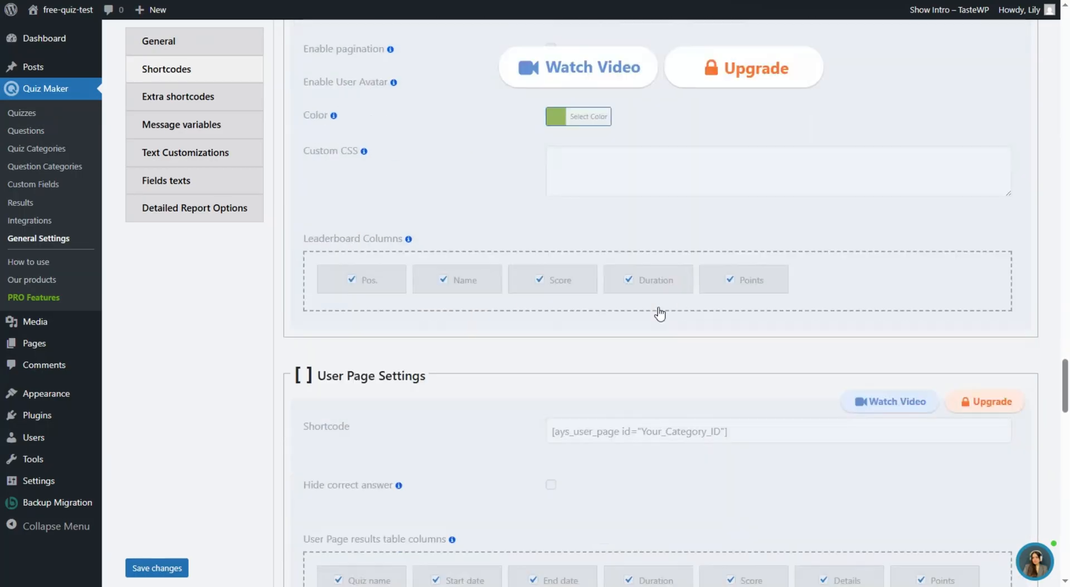
{"action": "scroll", "coordinate": [616, 267], "scroll_direction": "down", "scroll_amount": 8}
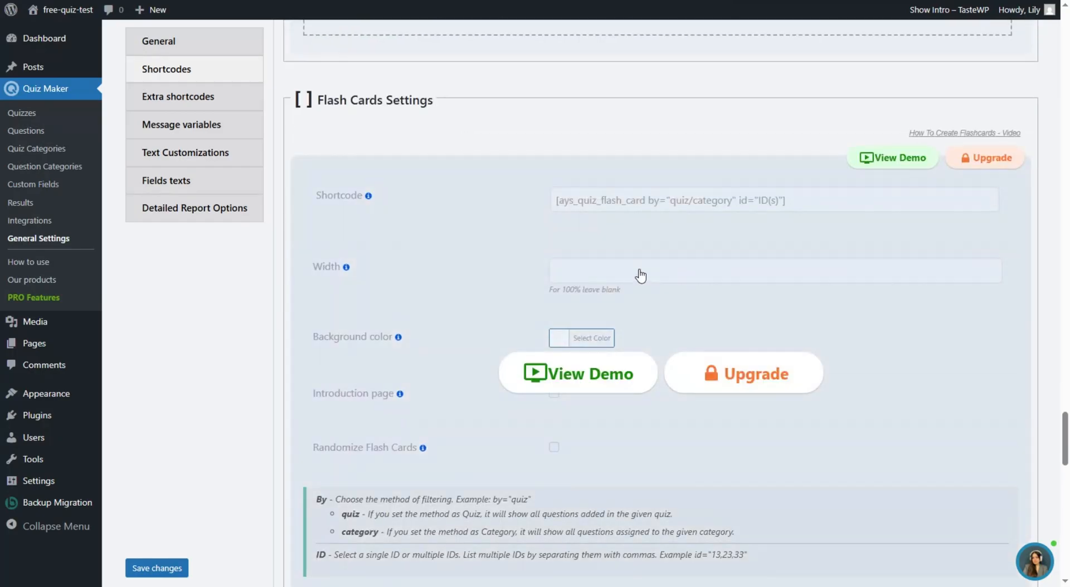
{"action": "scroll", "coordinate": [652, 208], "scroll_direction": "down", "scroll_amount": 11}
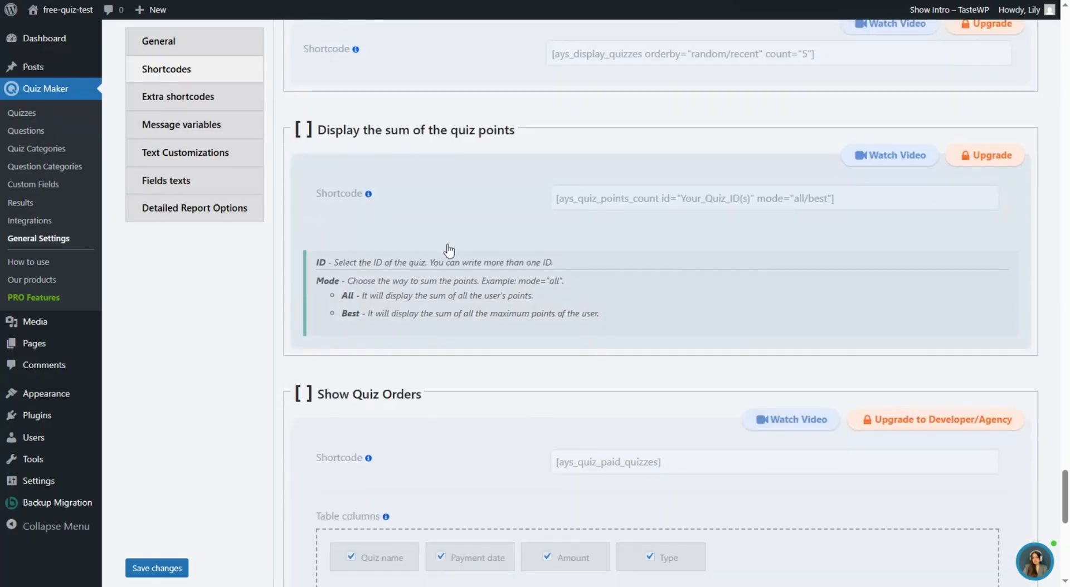
{"action": "scroll", "coordinate": [491, 265], "scroll_direction": "up", "scroll_amount": 17}
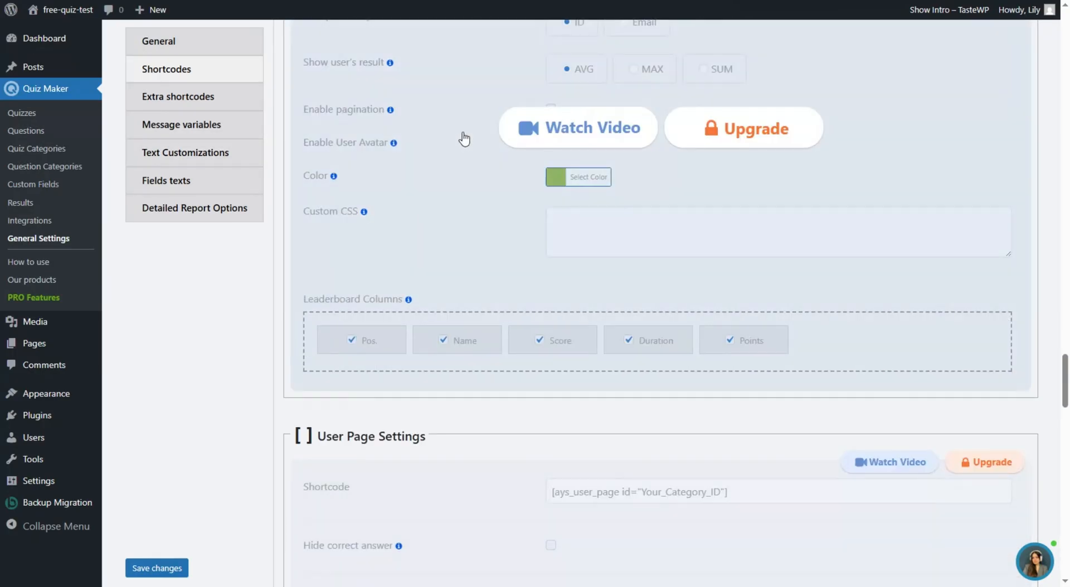
- Review the Extra shortcodes list, including [ays_quiz_avg_score id="Your_Quiz_ID"] for Average score
{"action": "left_click", "coordinate": [210, 99]}
{"action": "scroll", "coordinate": [512, 355], "scroll_direction": "up", "scroll_amount": 15}
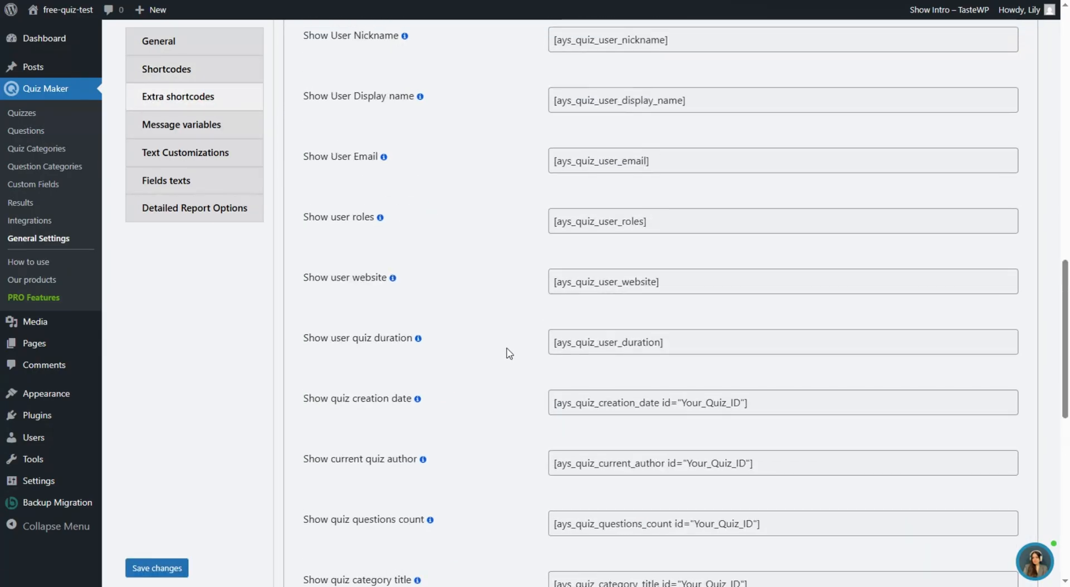
{"action": "scroll", "coordinate": [520, 341], "scroll_direction": "up", "scroll_amount": 8}
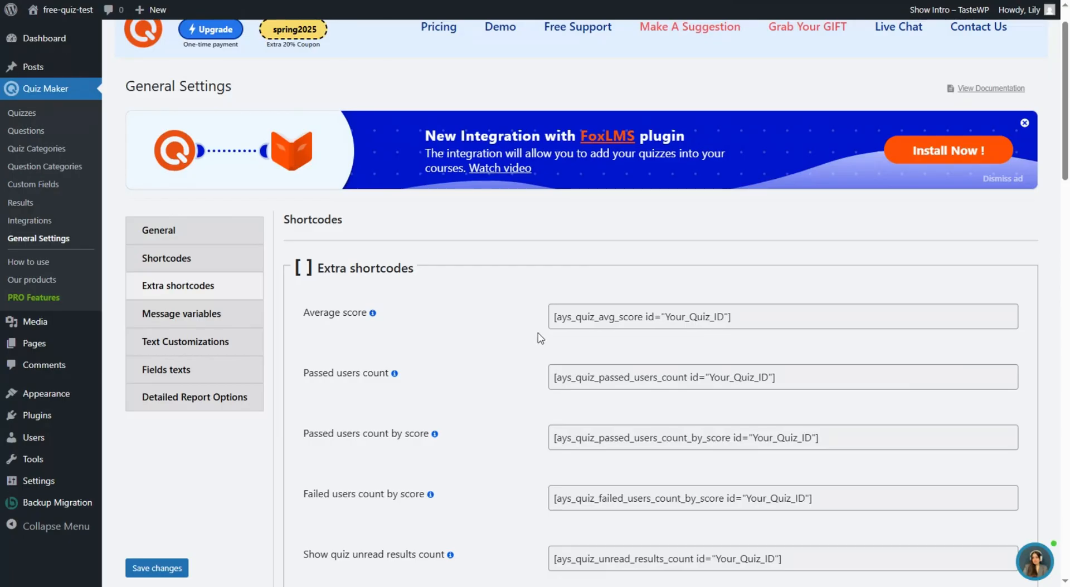
{"action": "scroll", "coordinate": [538, 334], "scroll_direction": "down", "scroll_amount": 3}
{"action": "scroll", "coordinate": [535, 310], "scroll_direction": "down", "scroll_amount": 2}
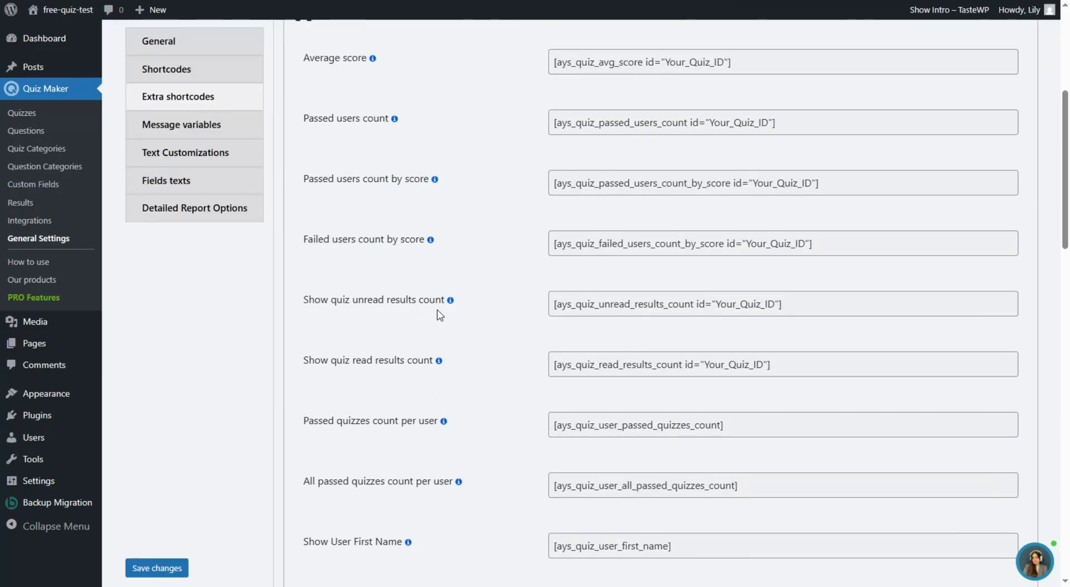
{"action": "scroll", "coordinate": [485, 340], "scroll_direction": "down", "scroll_amount": 6}
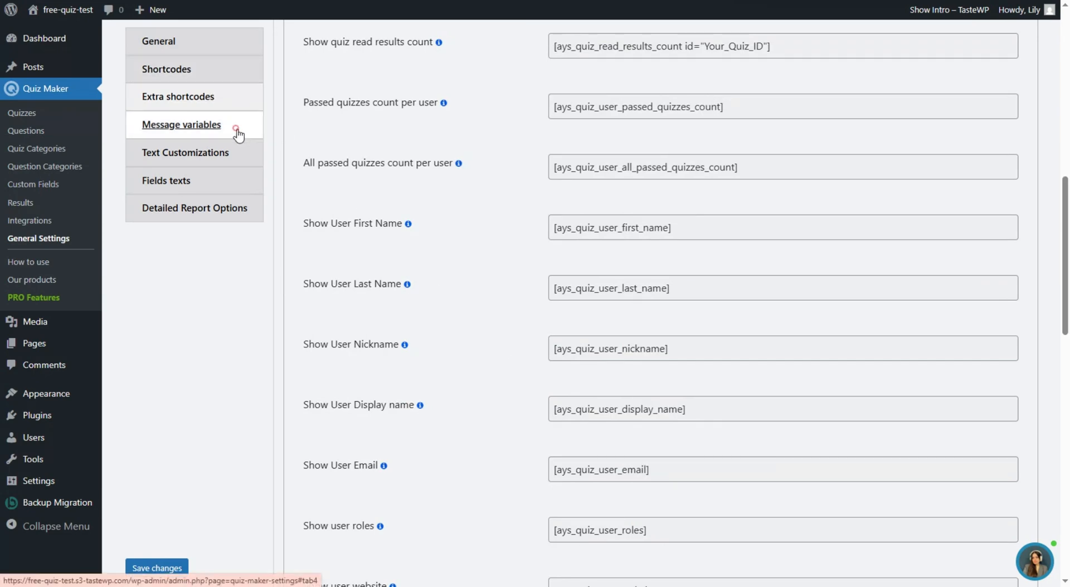
- Scroll through the general, user and score Message variables, then show Text Customizations
{"action": "left_click", "coordinate": [238, 134]}
{"action": "scroll", "coordinate": [496, 279], "scroll_direction": "up", "scroll_amount": 10}
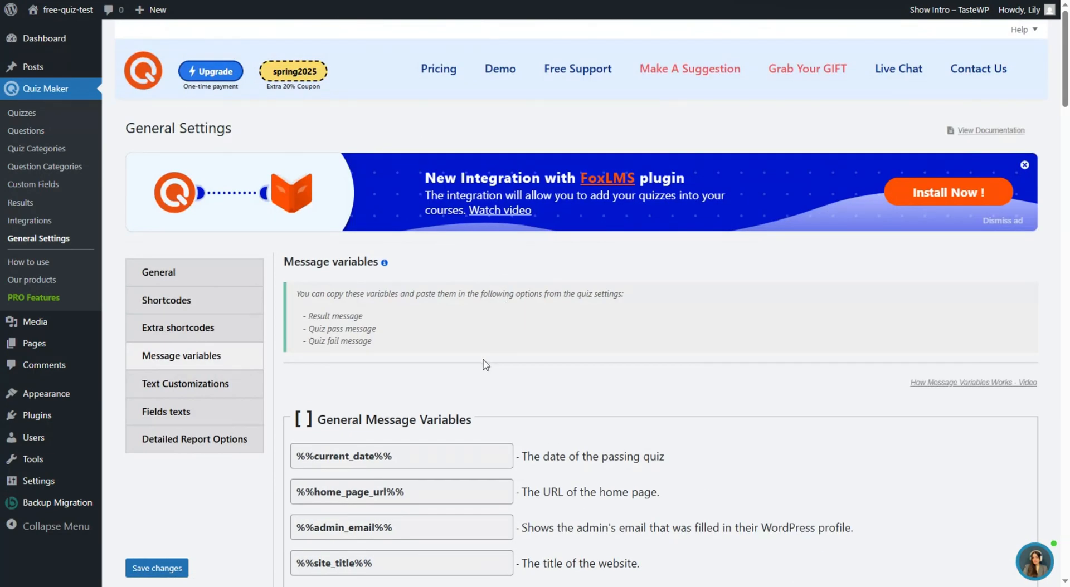
{"action": "scroll", "coordinate": [484, 365], "scroll_direction": "down", "scroll_amount": 4}
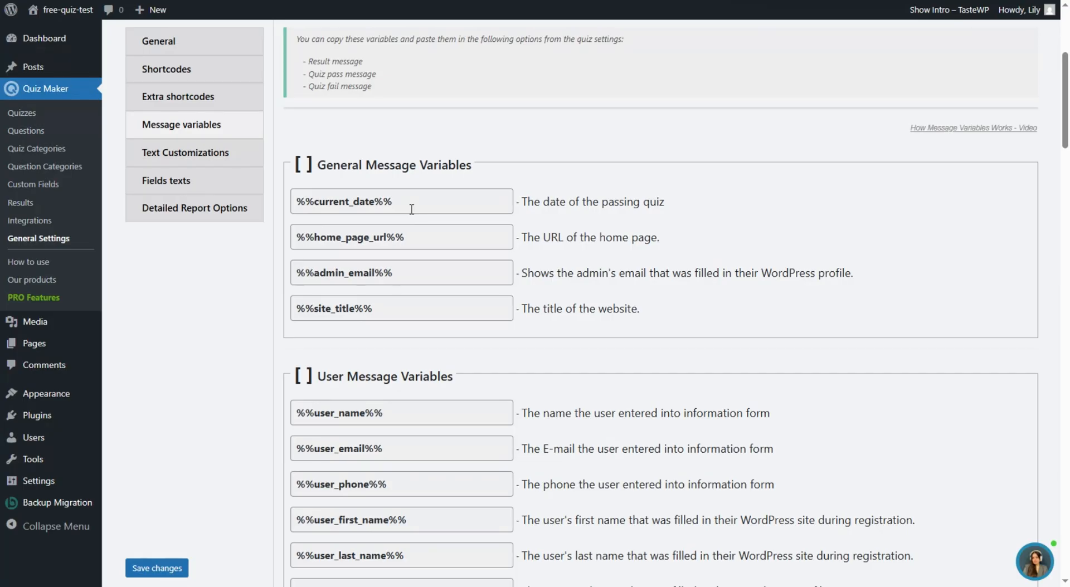
{"action": "scroll", "coordinate": [411, 209], "scroll_direction": "up", "scroll_amount": 1}
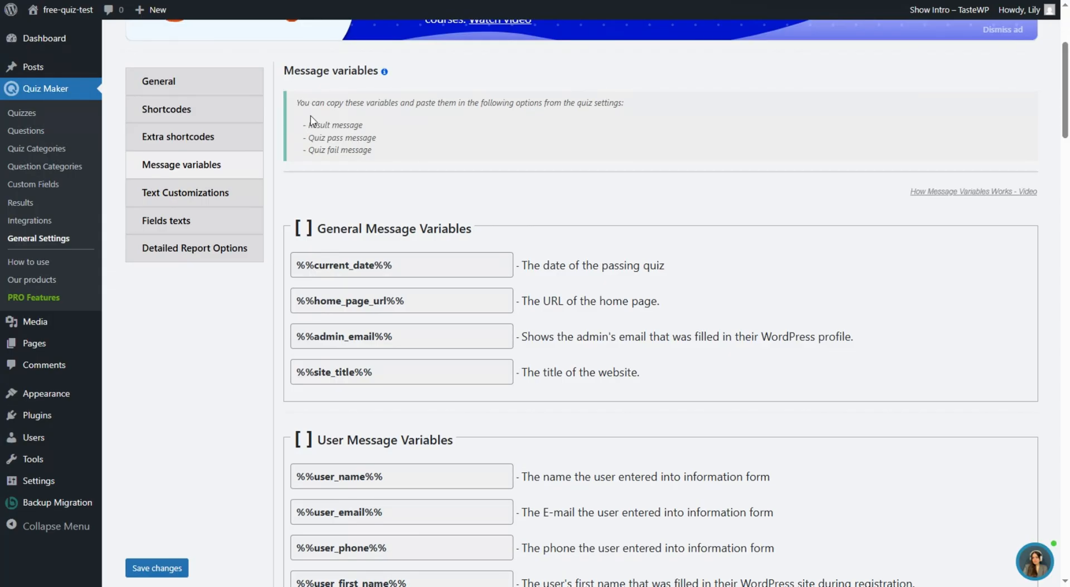
{"action": "scroll", "coordinate": [383, 199], "scroll_direction": "down", "scroll_amount": 18}
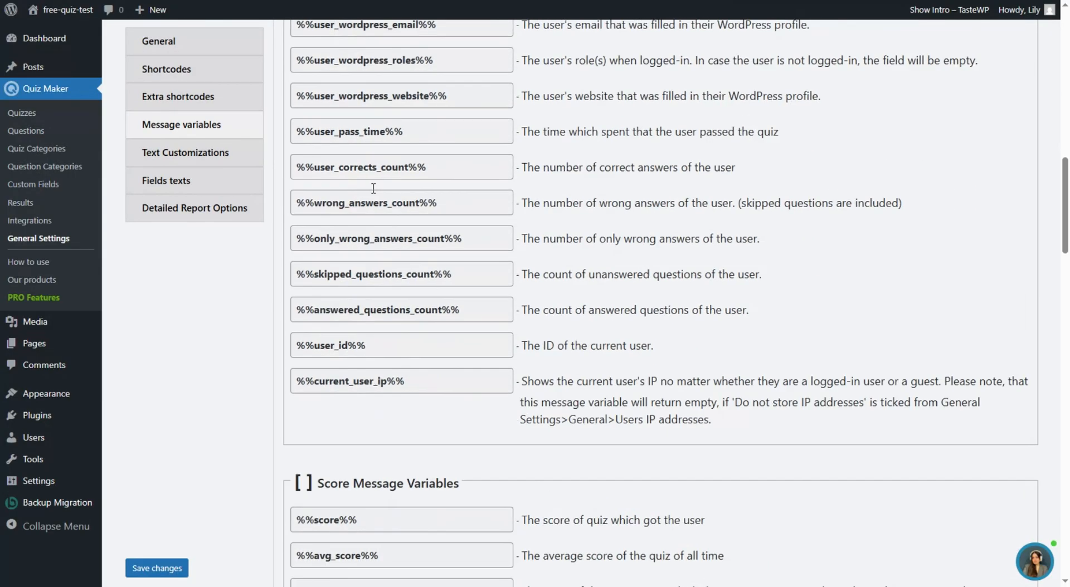
{"action": "scroll", "coordinate": [389, 199], "scroll_direction": "down", "scroll_amount": 16}
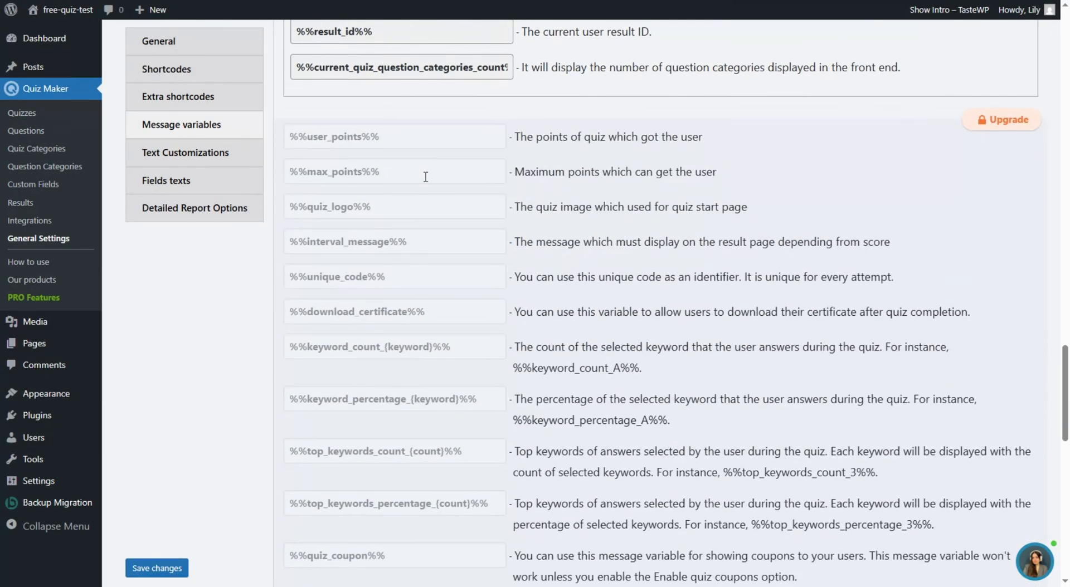
{"action": "left_click", "coordinate": [215, 165]}
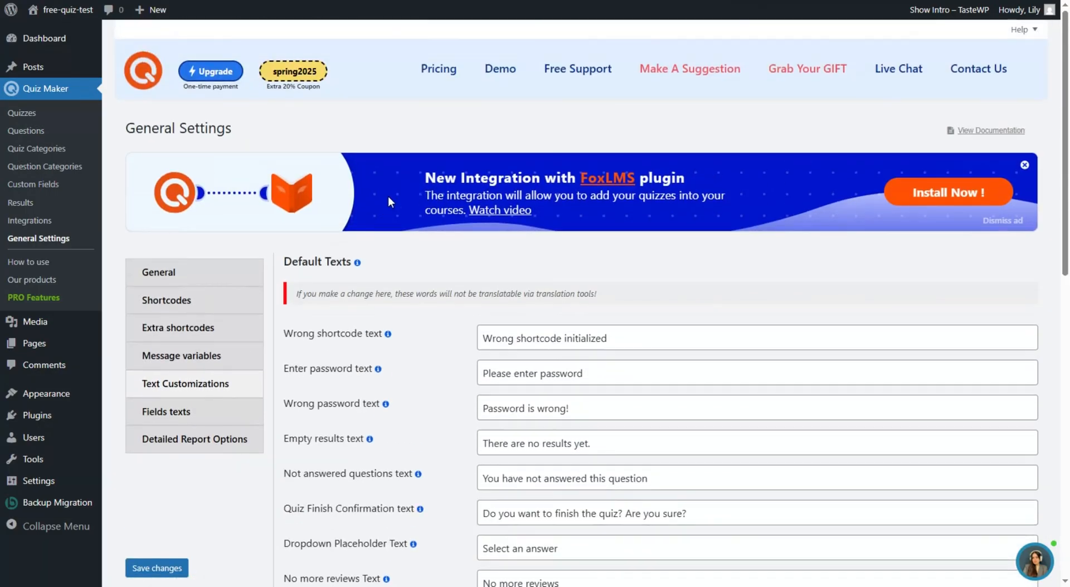
{"action": "scroll", "coordinate": [384, 251], "scroll_direction": "down", "scroll_amount": 3}
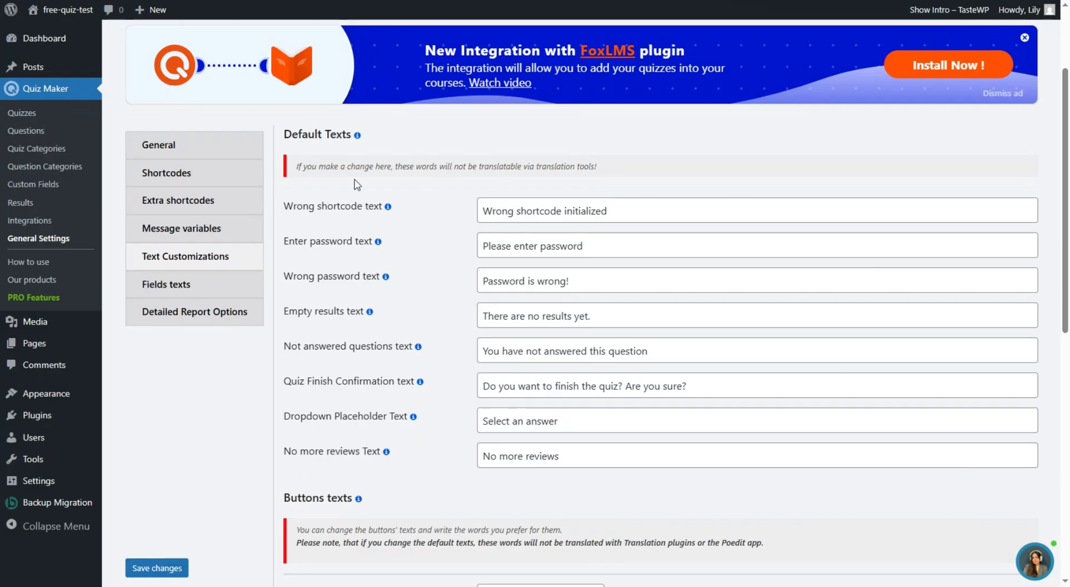
{"action": "scroll", "coordinate": [419, 224], "scroll_direction": "down", "scroll_amount": 5}
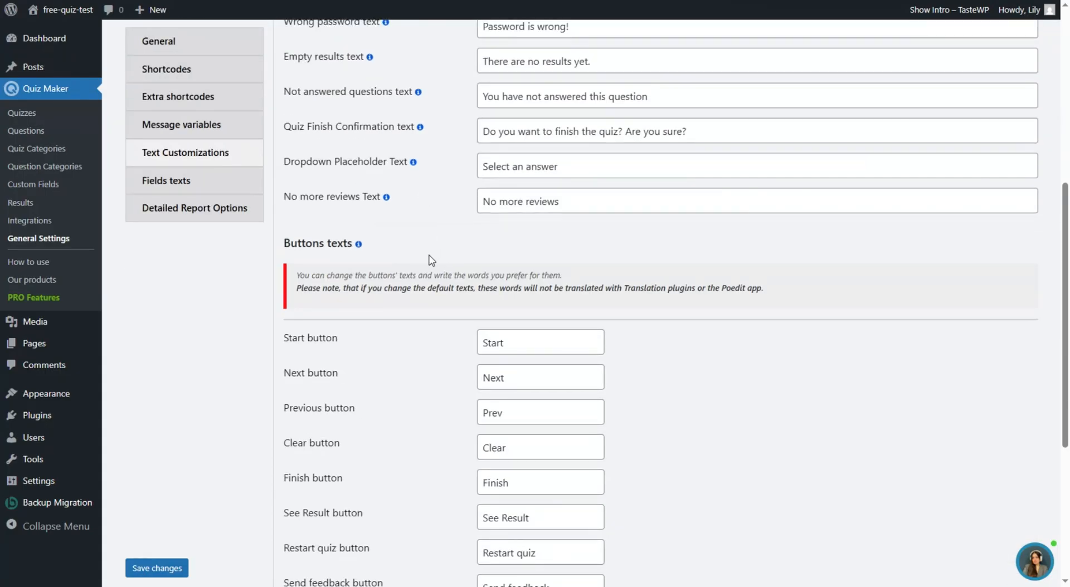
{"action": "scroll", "coordinate": [382, 207], "scroll_direction": "down", "scroll_amount": 2}
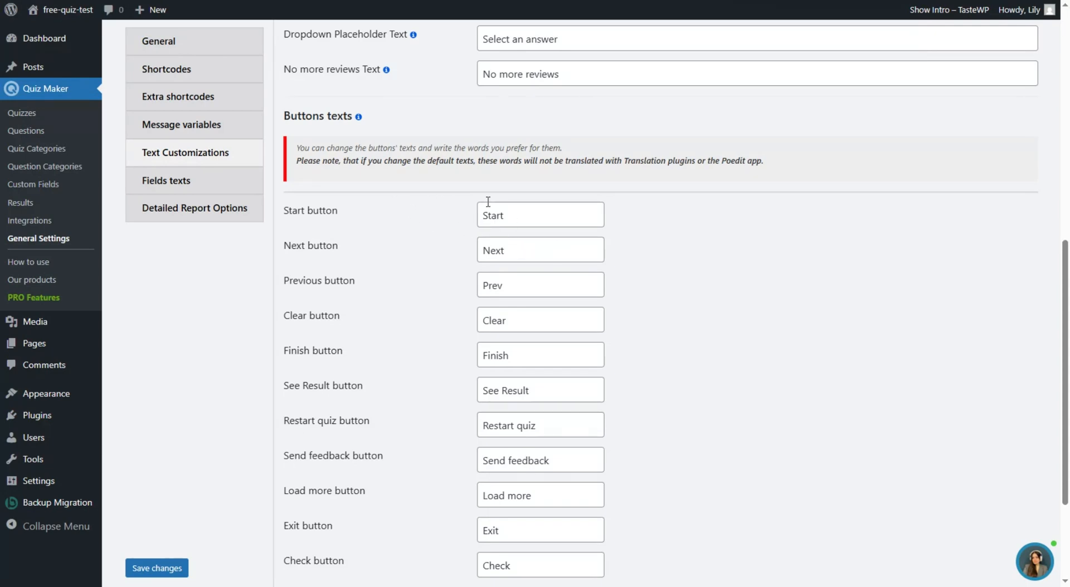
{"action": "scroll", "coordinate": [525, 344], "scroll_direction": "down", "scroll_amount": 1}
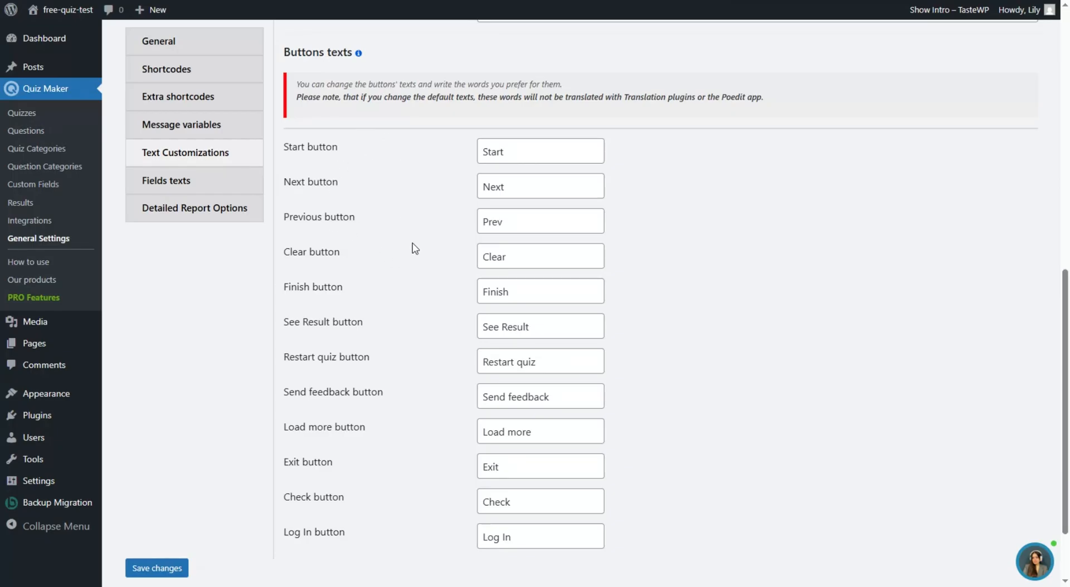
- Show the Fields texts tab, then the Detailed Report Options with user details ticked
{"action": "left_click", "coordinate": [233, 176]}
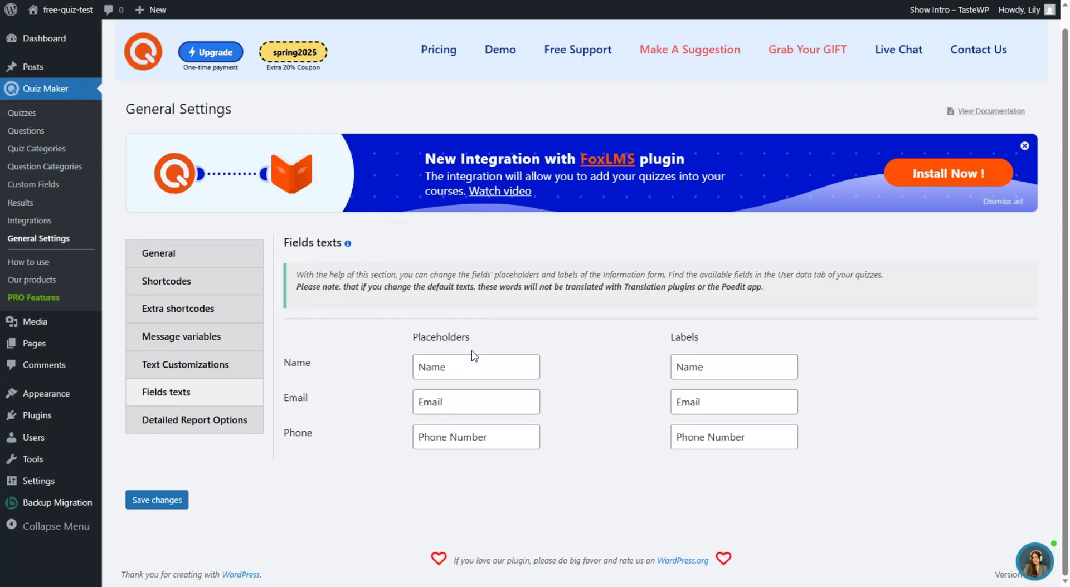
{"action": "left_click", "coordinate": [228, 432]}
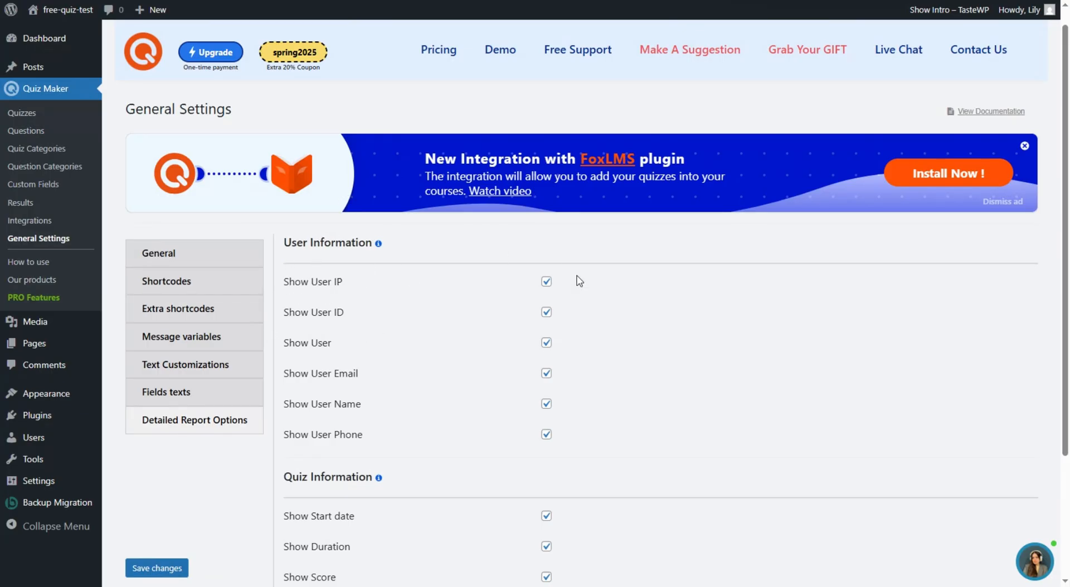
- Scroll through the Detailed Report Options checkboxes to review the ticked user and quiz information items
{"action": "scroll", "coordinate": [502, 394], "scroll_direction": "down", "scroll_amount": 1}
{"action": "scroll", "coordinate": [484, 401], "scroll_direction": "up", "scroll_amount": 1}
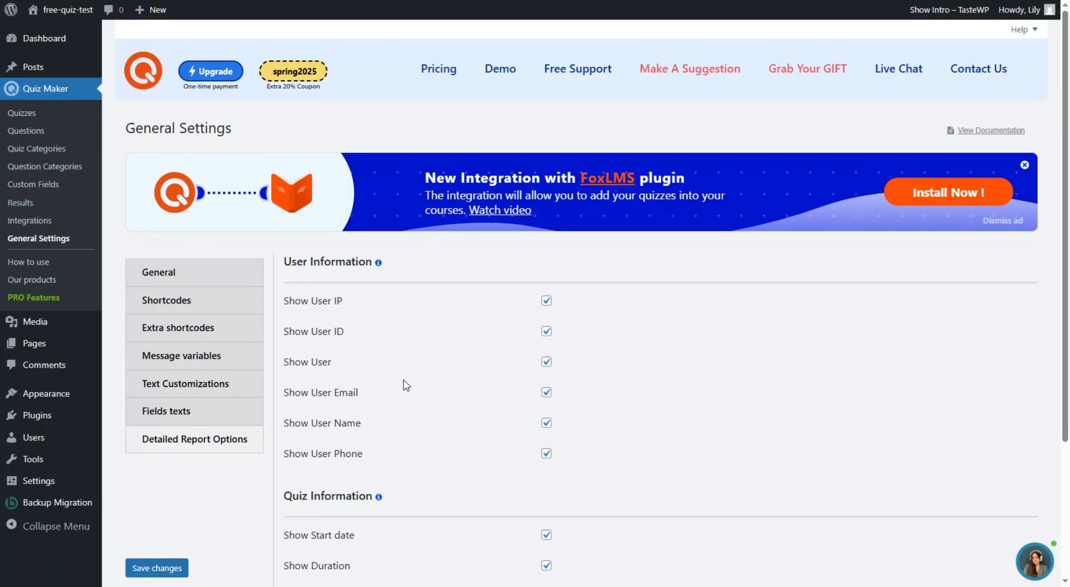
- Go to Quiz Maker's How to use page and read down through tutorials, videos and FAQs
{"action": "left_click", "coordinate": [45, 262]}
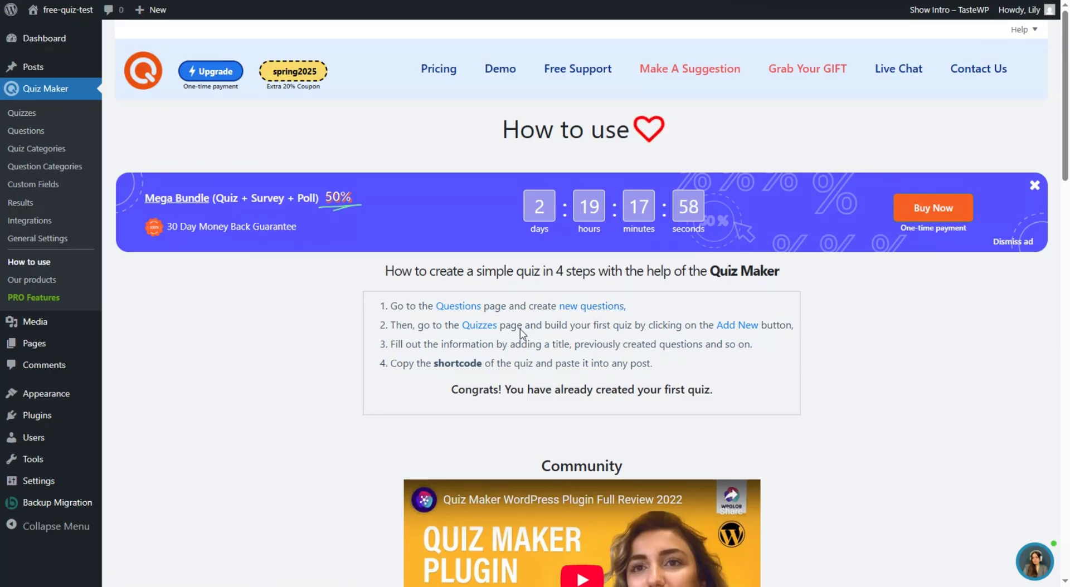
{"action": "scroll", "coordinate": [572, 195], "scroll_direction": "down", "scroll_amount": 3}
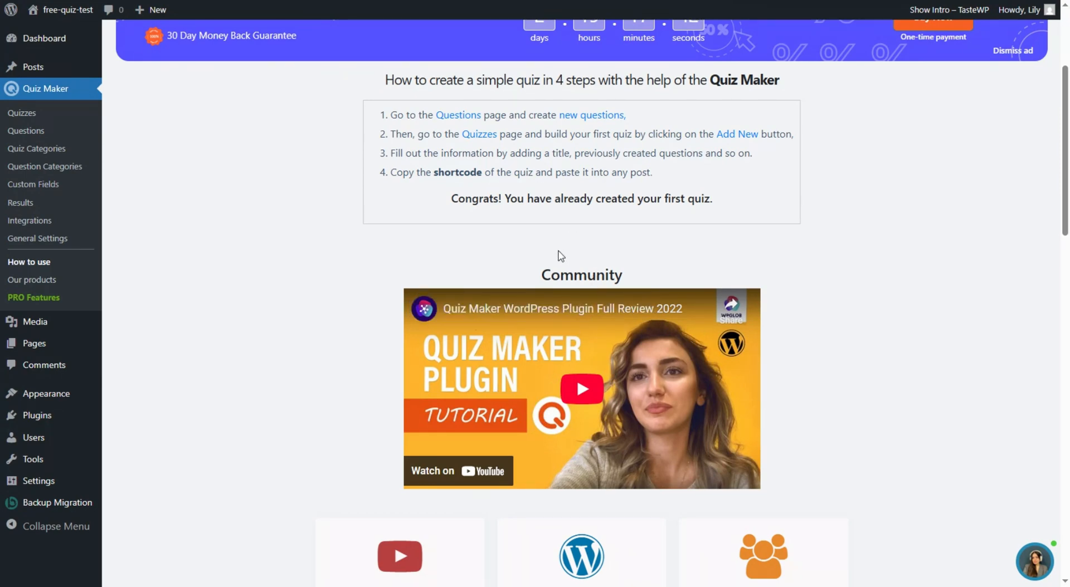
{"action": "scroll", "coordinate": [569, 251], "scroll_direction": "down", "scroll_amount": 7}
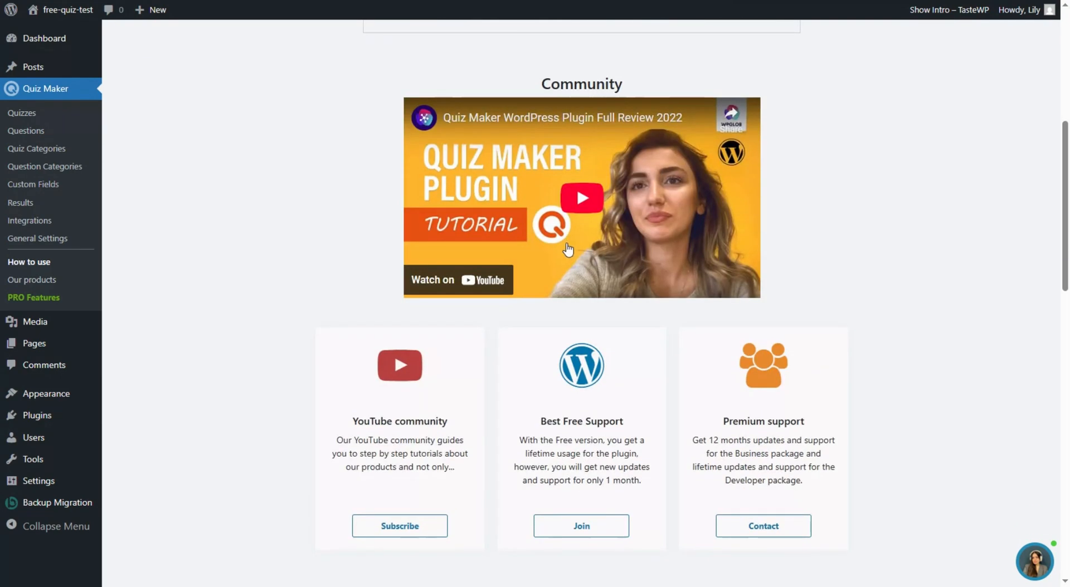
{"action": "scroll", "coordinate": [539, 265], "scroll_direction": "down", "scroll_amount": 5}
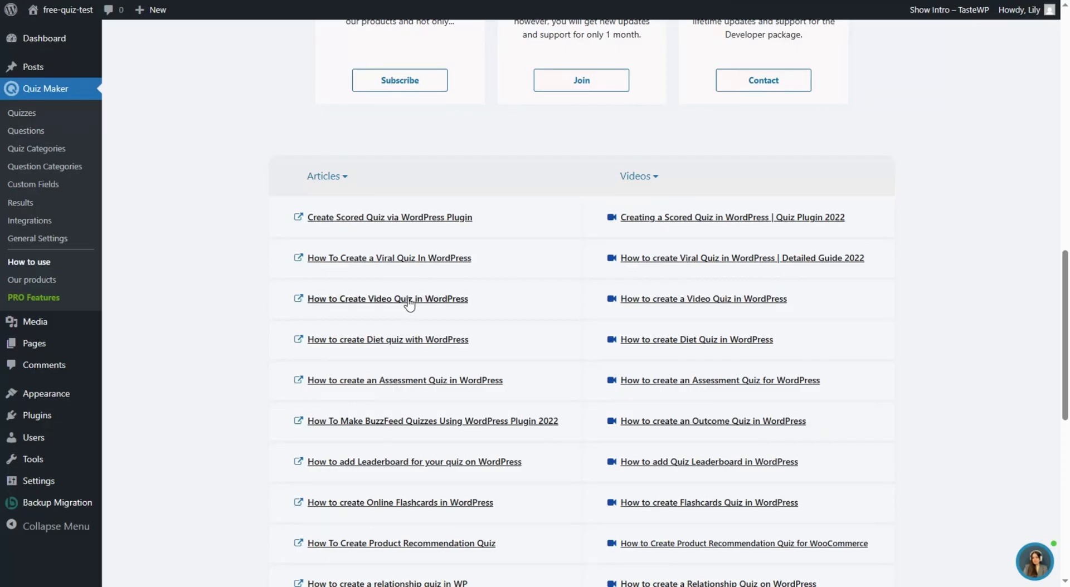
{"action": "scroll", "coordinate": [432, 162], "scroll_direction": "down", "scroll_amount": 10}
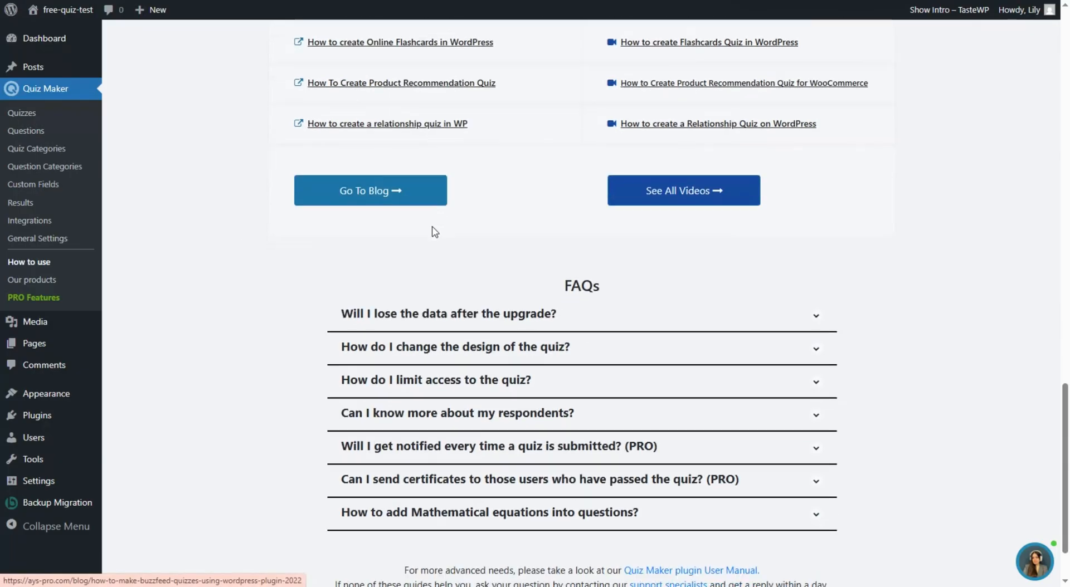
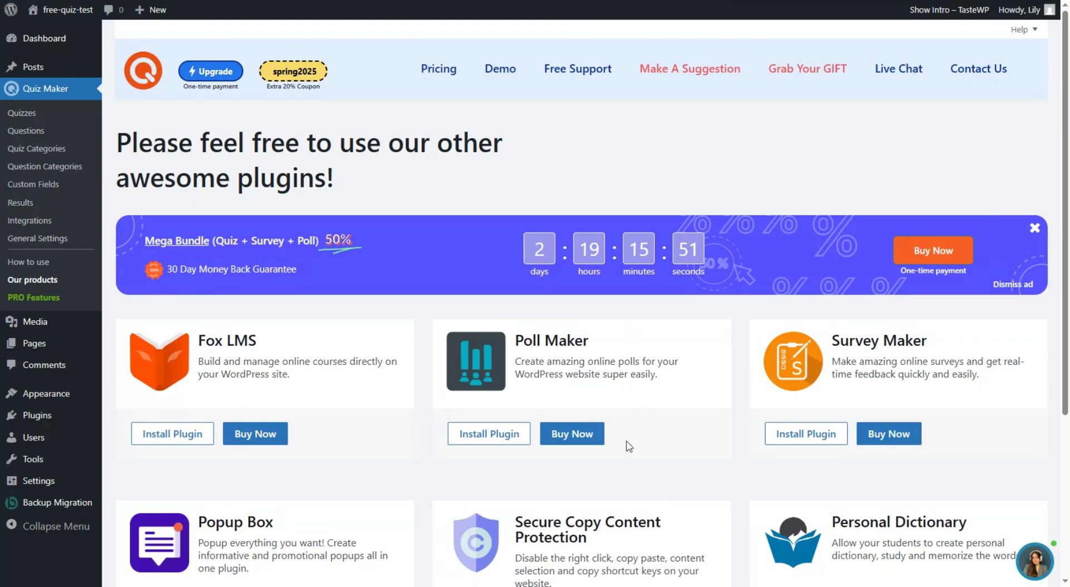
- Open the Quiz Maker PRO Features page comparing the Personal, Business, Developer and Agency plans
{"action": "scroll", "coordinate": [669, 334], "scroll_direction": "down", "scroll_amount": 3}
{"action": "scroll", "coordinate": [470, 240], "scroll_direction": "up", "scroll_amount": 3}
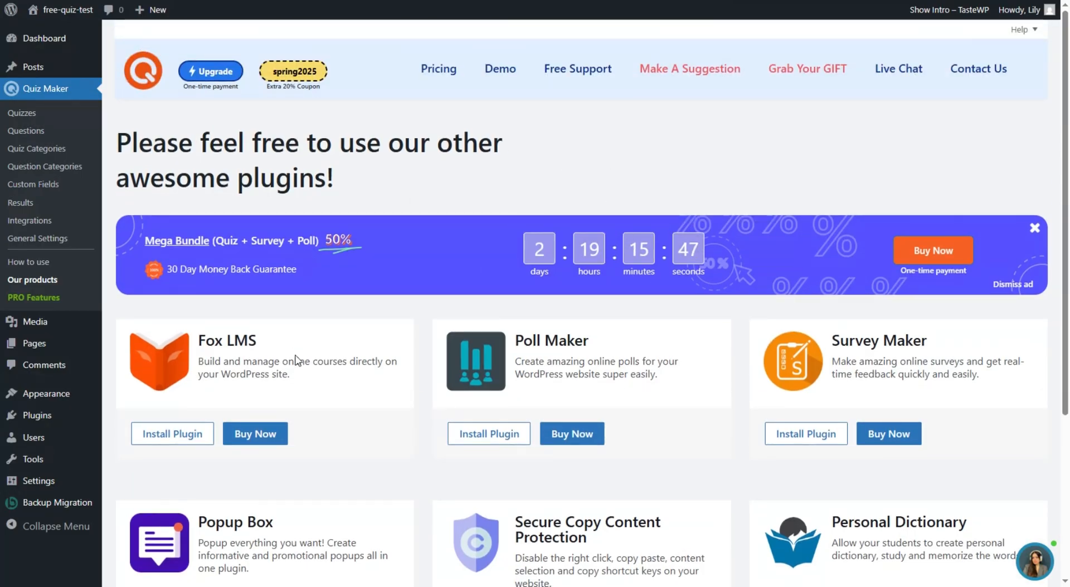
{"action": "left_click", "coordinate": [65, 299]}
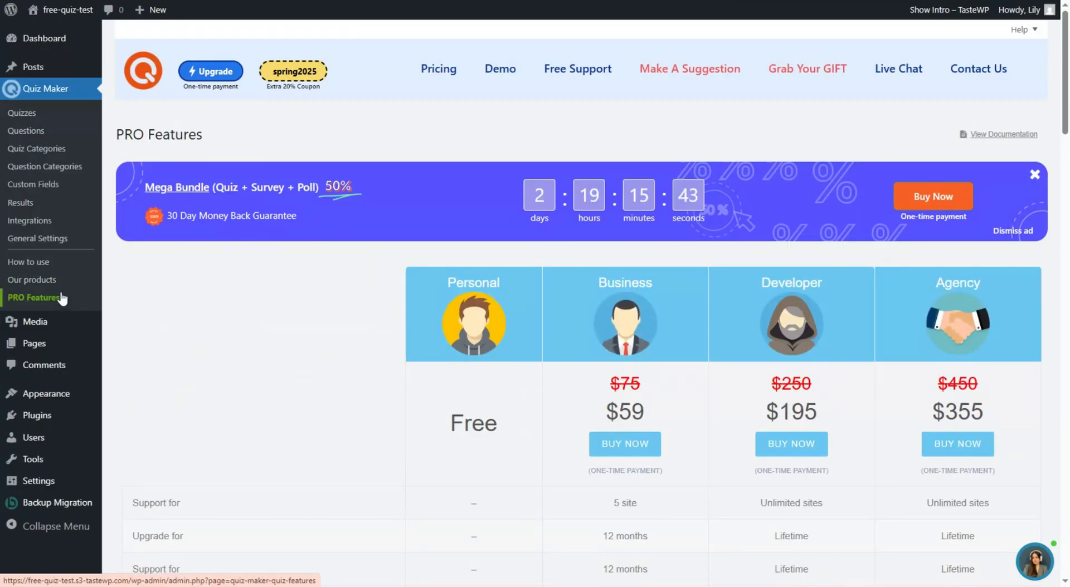
- Scroll down through the PRO Features plan comparison table
{"action": "scroll", "coordinate": [497, 369], "scroll_direction": "down", "scroll_amount": 2}
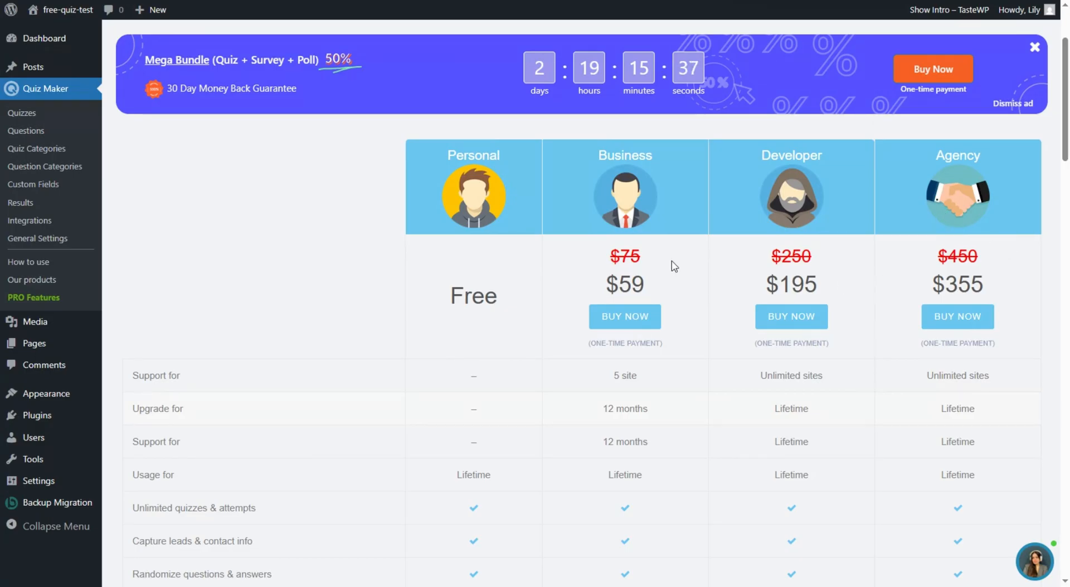
{"action": "scroll", "coordinate": [674, 268], "scroll_direction": "down", "scroll_amount": 3}
{"action": "scroll", "coordinate": [759, 261], "scroll_direction": "down", "scroll_amount": 10}
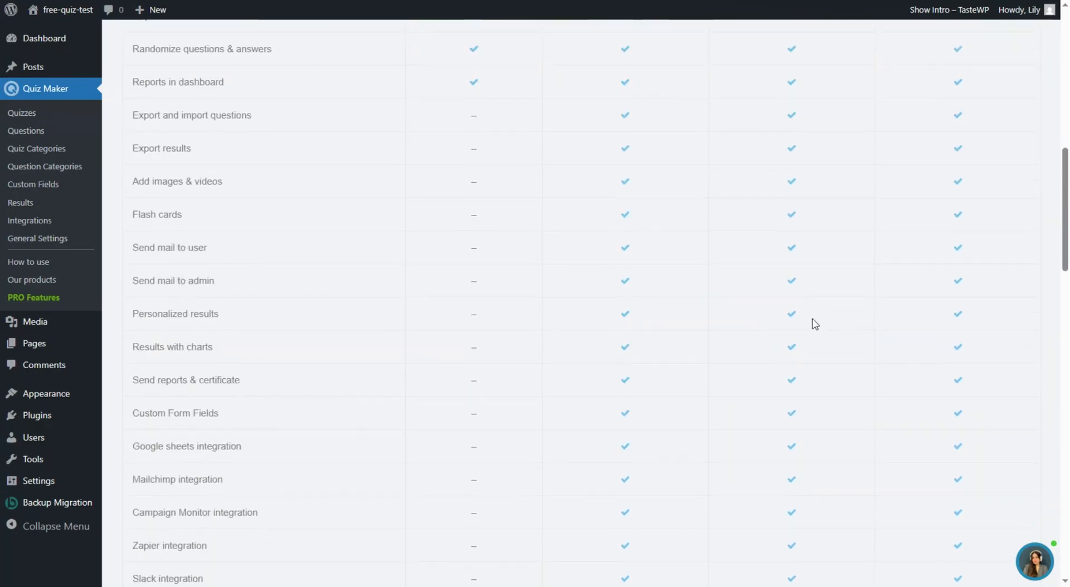
{"action": "scroll", "coordinate": [794, 366], "scroll_direction": "down", "scroll_amount": 12}
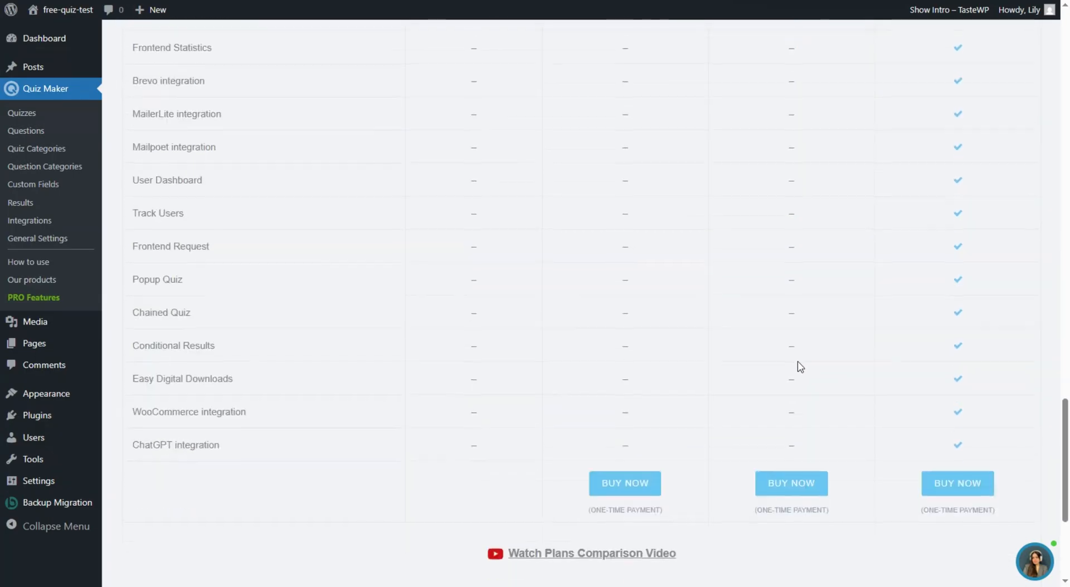
{"action": "scroll", "coordinate": [858, 418], "scroll_direction": "down", "scroll_amount": 2}
{"action": "scroll", "coordinate": [796, 287], "scroll_direction": "up", "scroll_amount": 4}
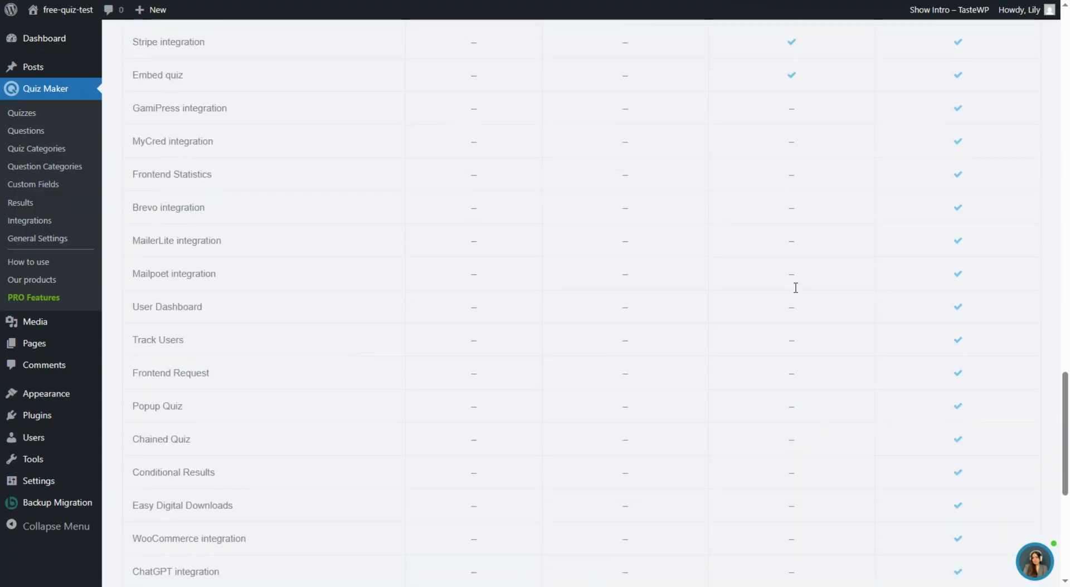
{"action": "scroll", "coordinate": [925, 284], "scroll_direction": "down", "scroll_amount": 5}
{"action": "scroll", "coordinate": [1069, 252], "scroll_direction": "down", "scroll_amount": 1}
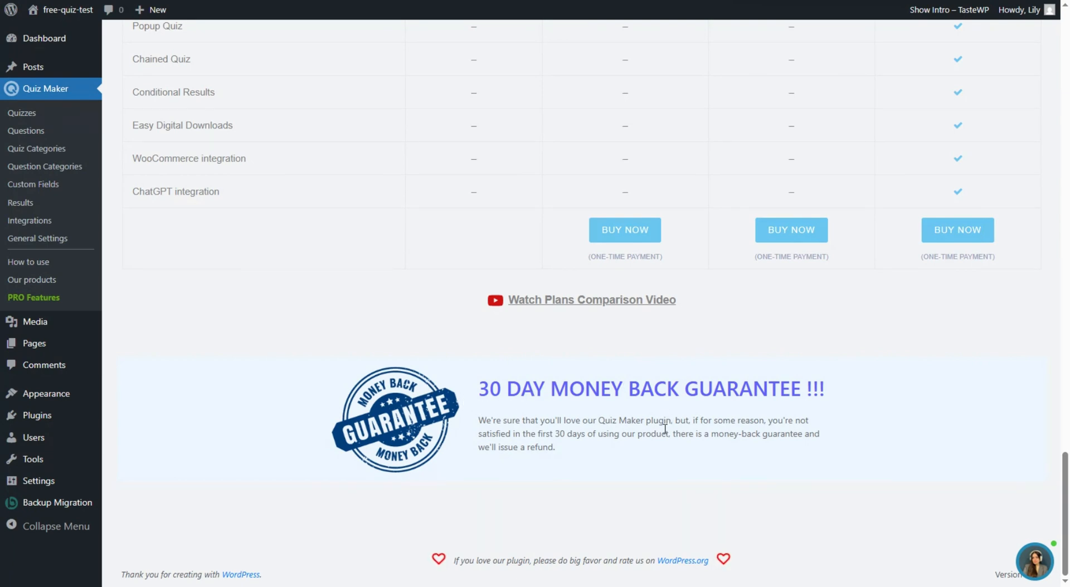
- Copy the Geography Quiz shortcode [ays_quiz id='2'] from its edit screen
{"action": "scroll", "coordinate": [607, 446], "scroll_direction": "up", "scroll_amount": 4}
{"action": "scroll", "coordinate": [608, 446], "scroll_direction": "up", "scroll_amount": 20}
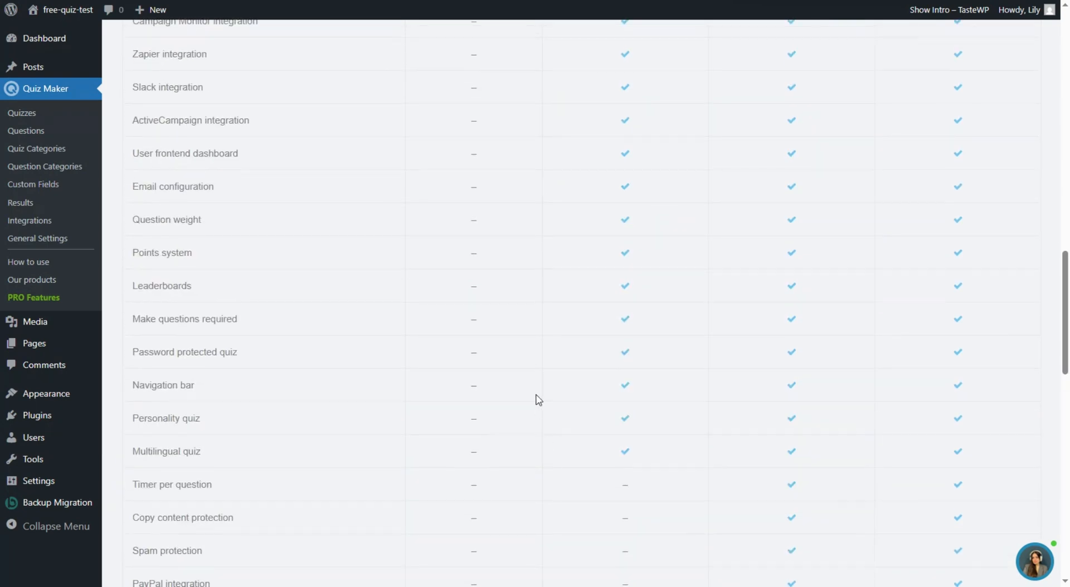
{"action": "scroll", "coordinate": [520, 418], "scroll_direction": "up", "scroll_amount": 10}
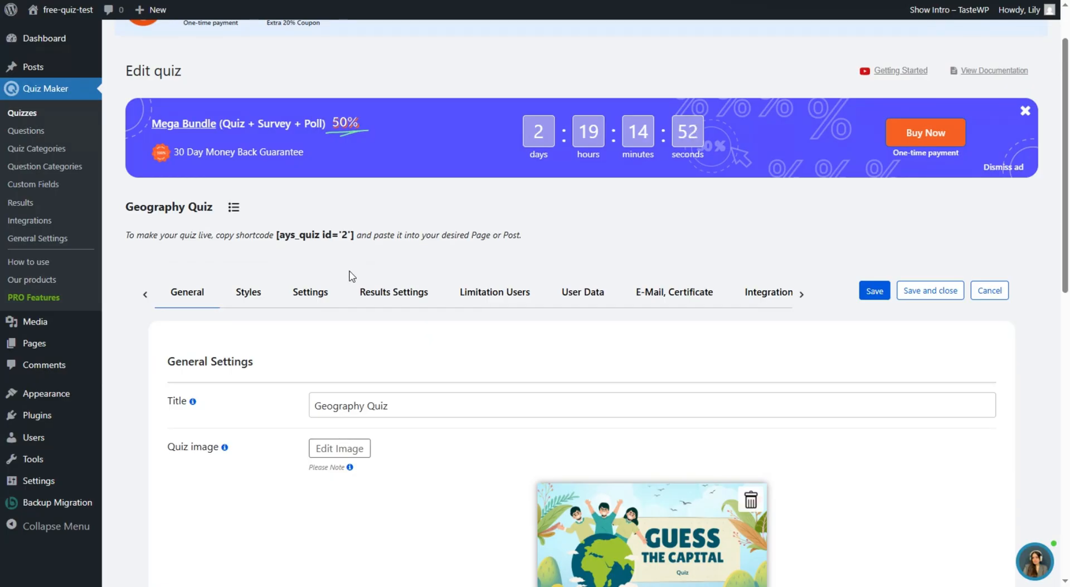
{"action": "left_click", "coordinate": [331, 238]}
{"action": "key", "text": "ctrl+c"}
{"action": "mouse_move", "coordinate": [19, 70]}
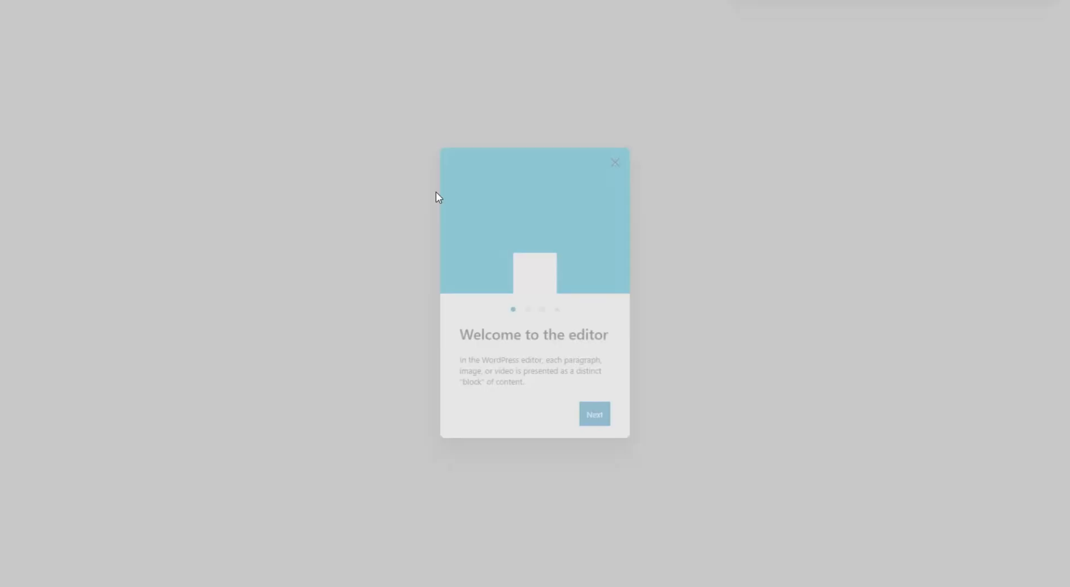
- Dismiss the welcome guide and paste the [ays_quiz id='2'] shortcode into the post body
{"action": "left_click", "coordinate": [615, 162]}
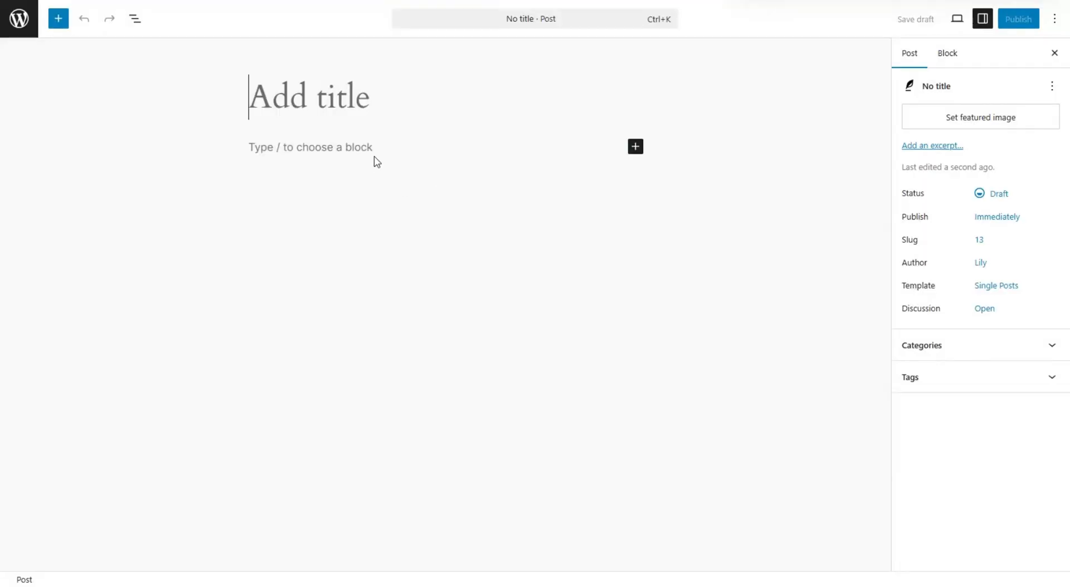
{"action": "left_click", "coordinate": [372, 149]}
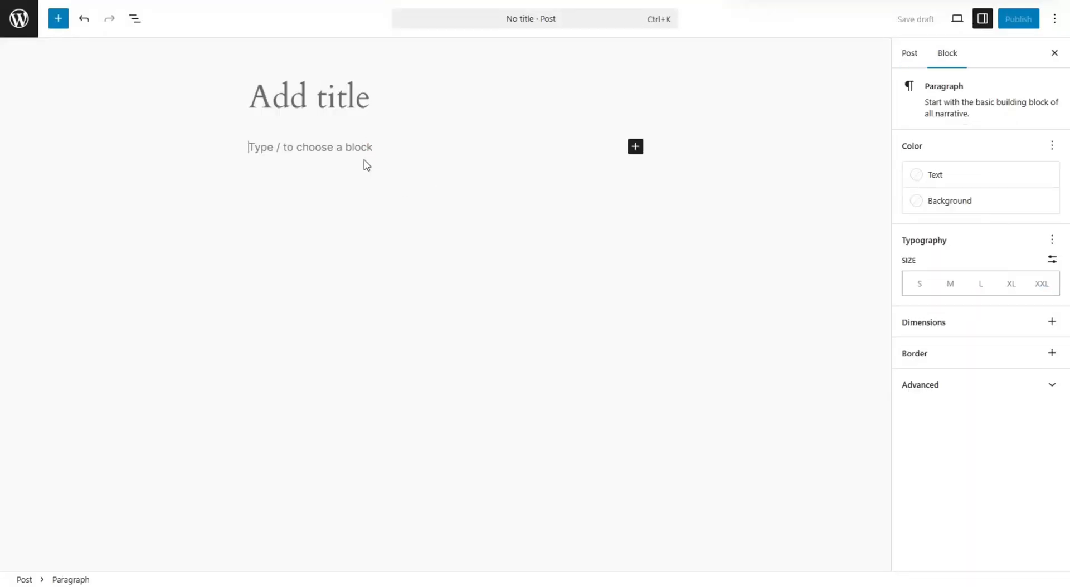
{"action": "key", "text": "ctrl+v"}
- Title the post 'Geography', publish it, and view the live post
{"action": "left_click", "coordinate": [350, 99]}
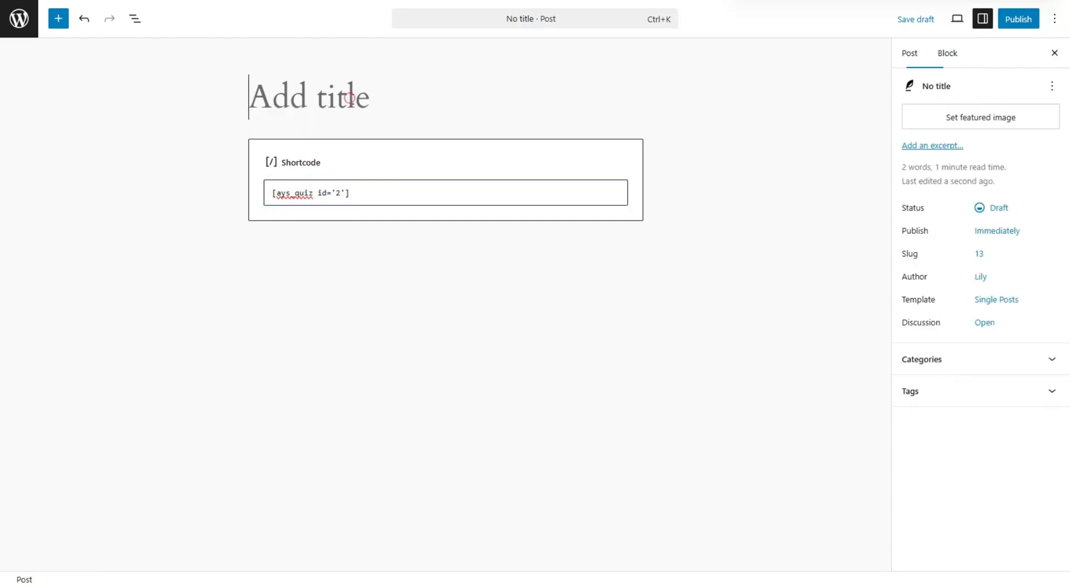
{"action": "type", "text": "G"}
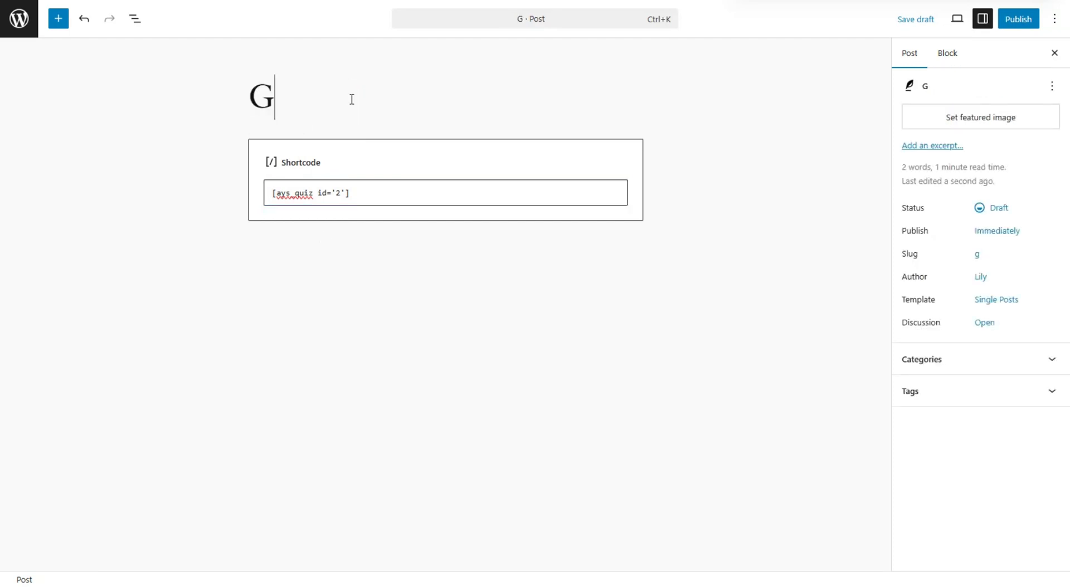
{"action": "type", "text": "ep"}
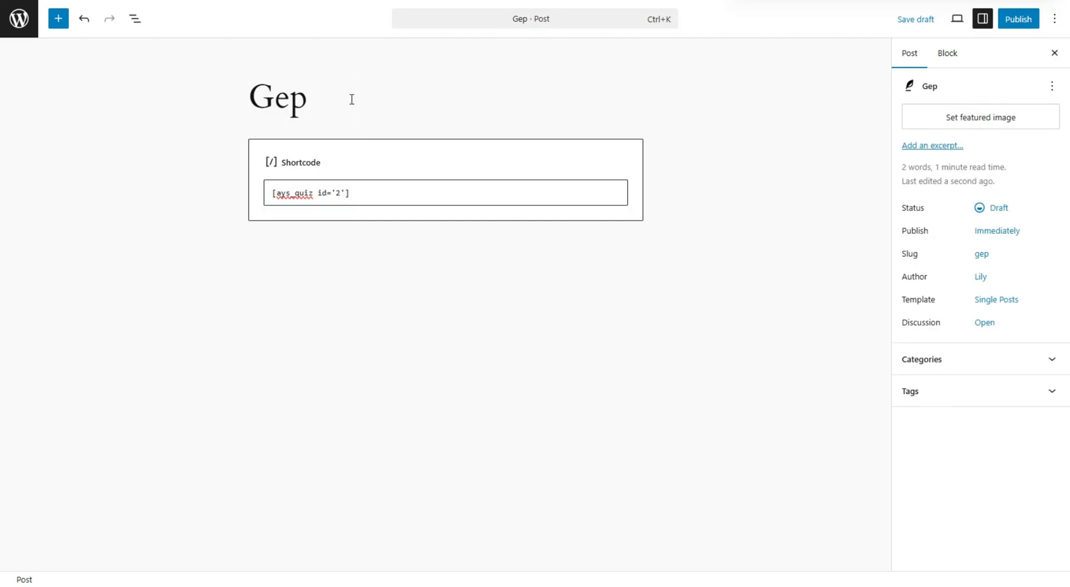
{"action": "key", "text": "BackSpace"}
{"action": "type", "text": "ography"}
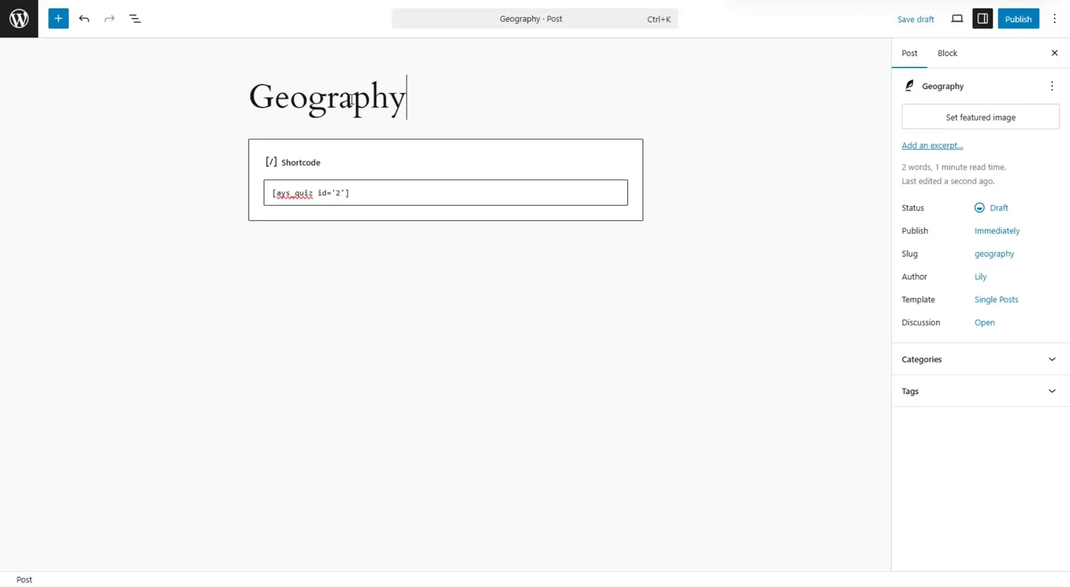
{"action": "left_click", "coordinate": [1013, 23]}
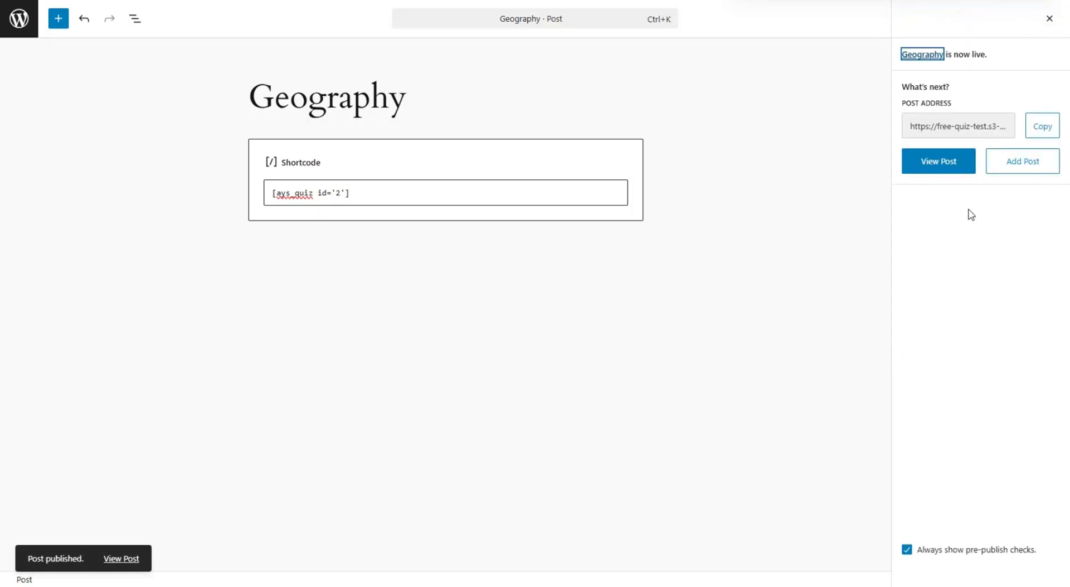
{"action": "left_click", "coordinate": [936, 167]}
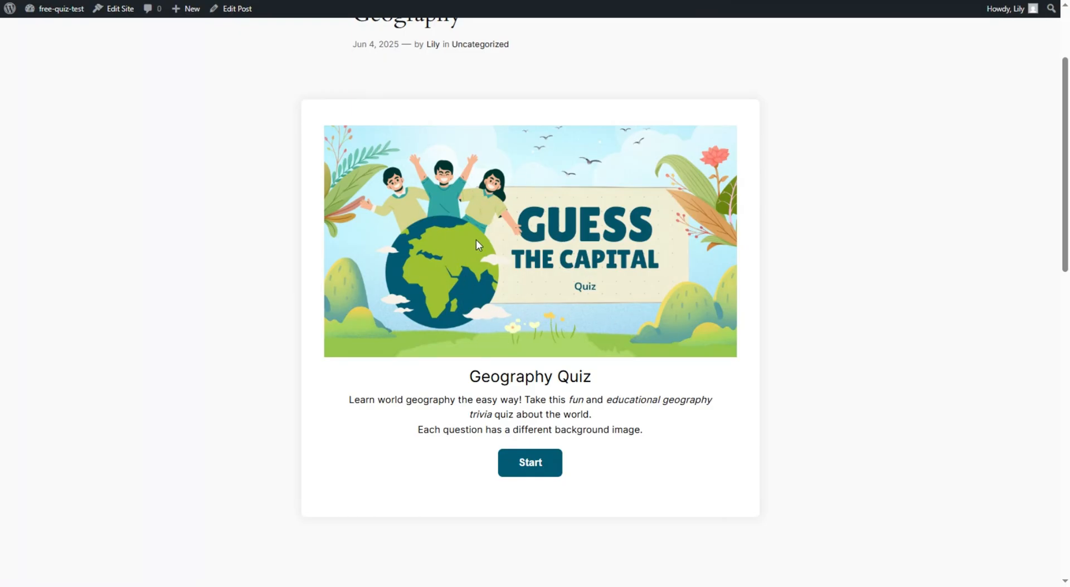
- Start the Geography Quiz, enter a participant name and e-mail address, and proceed to question 1
{"action": "left_click", "coordinate": [535, 473]}
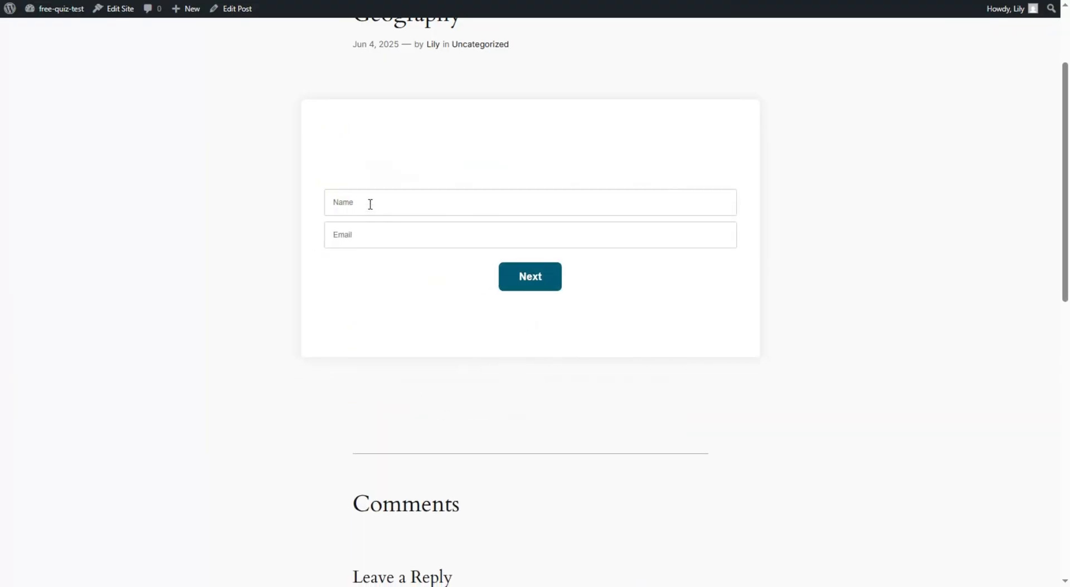
{"action": "left_click", "coordinate": [367, 203]}
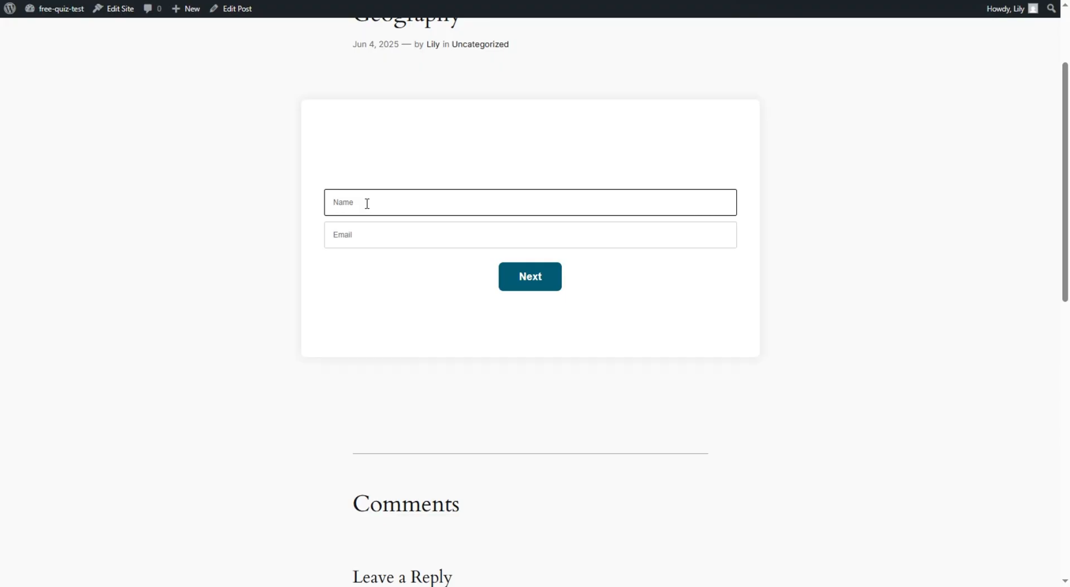
{"action": "type", "text": "u"}
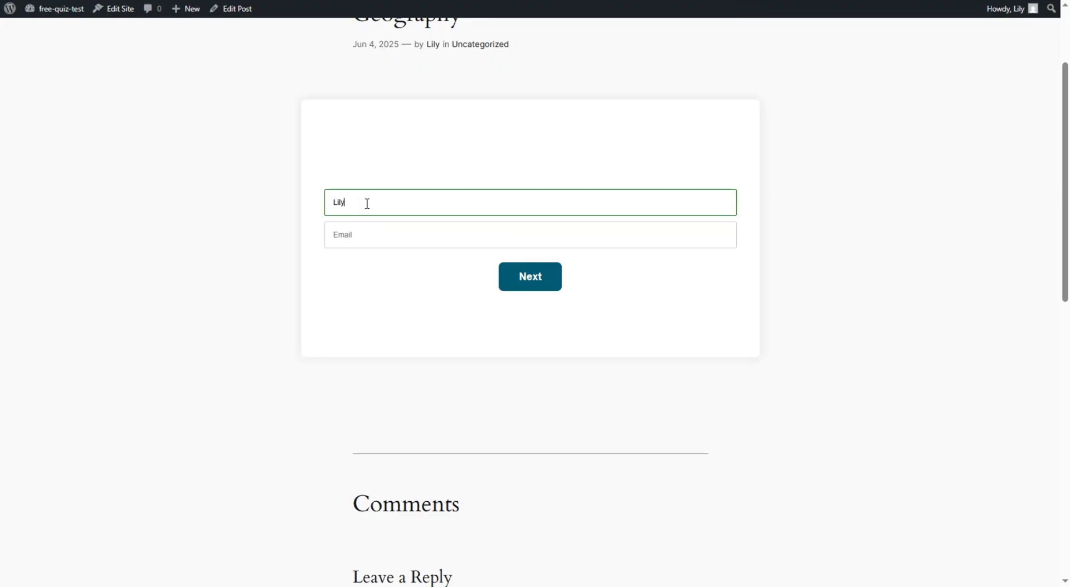
{"action": "left_click", "coordinate": [371, 231]}
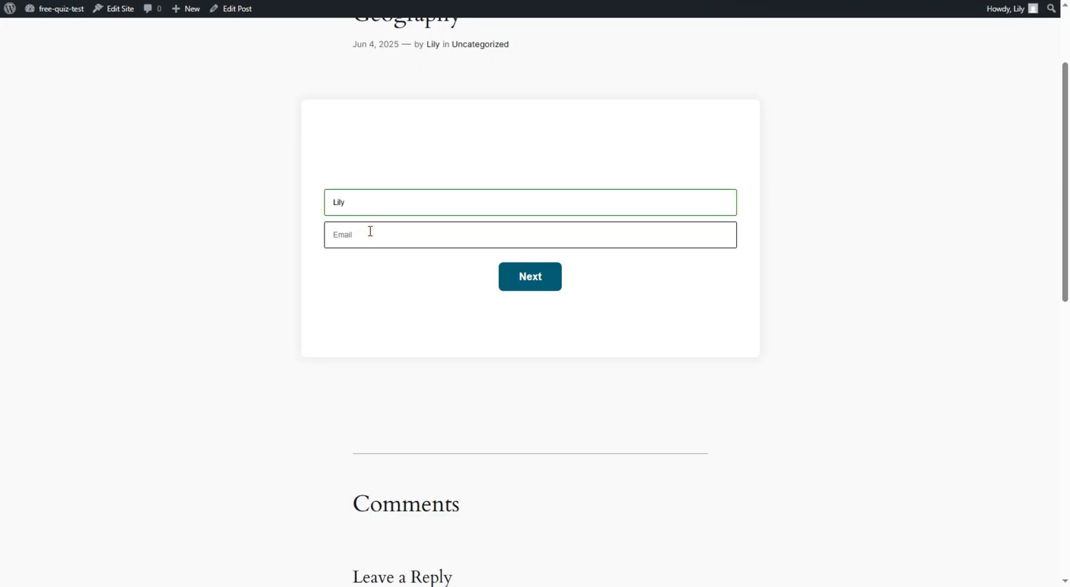
{"action": "type", "text": "example@gmail"}
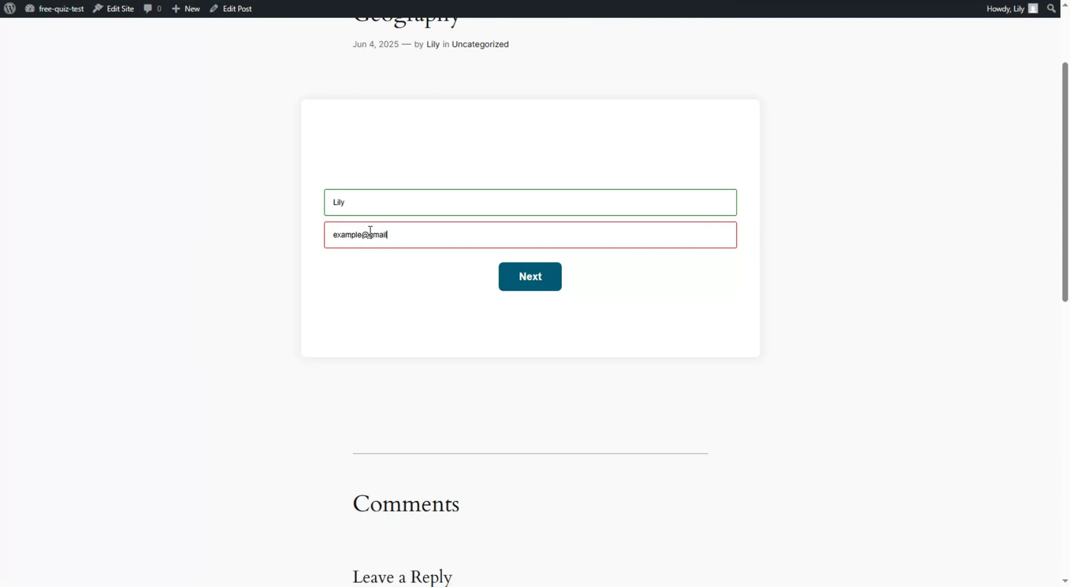
{"action": "type", "text": ".com"}
{"action": "left_click", "coordinate": [540, 286]}
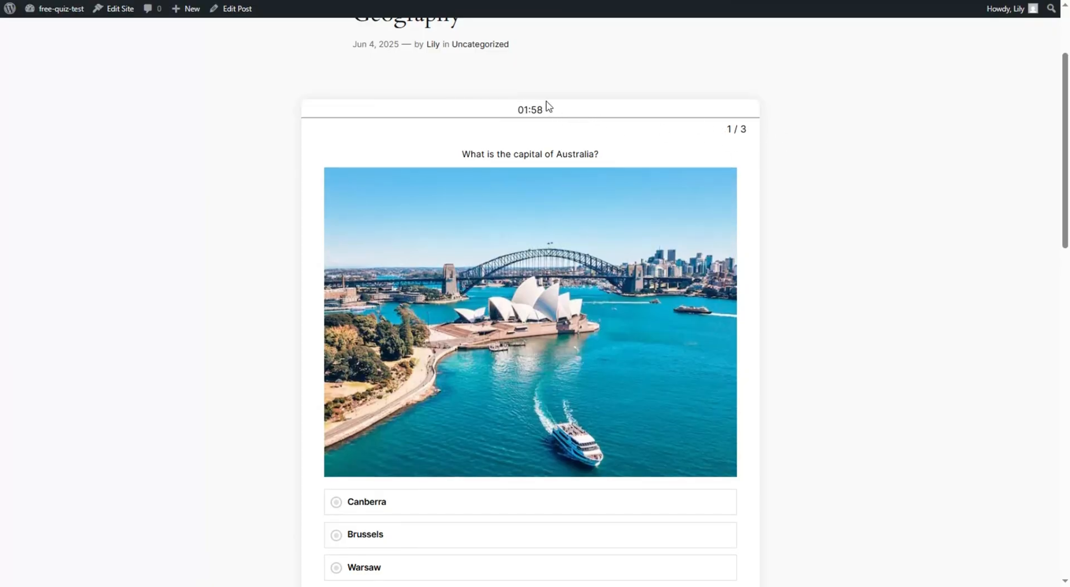
- Answer Canberra, New Delhi and Ottawa to the three capital questions and view the 100% result
{"action": "scroll", "coordinate": [549, 106], "scroll_direction": "down", "scroll_amount": 2}
{"action": "left_click", "coordinate": [393, 384]}
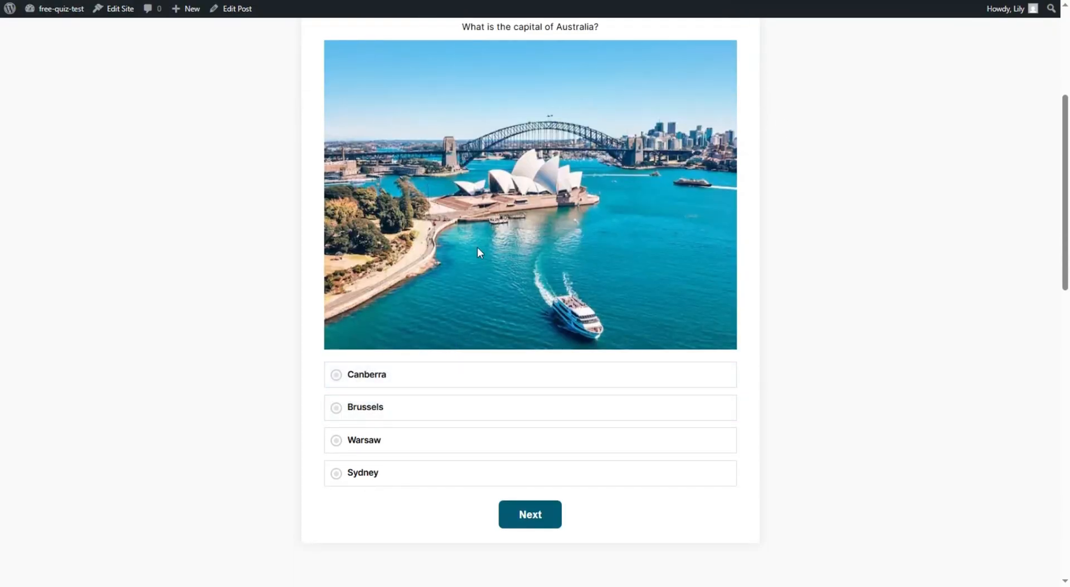
{"action": "left_click", "coordinate": [395, 375]}
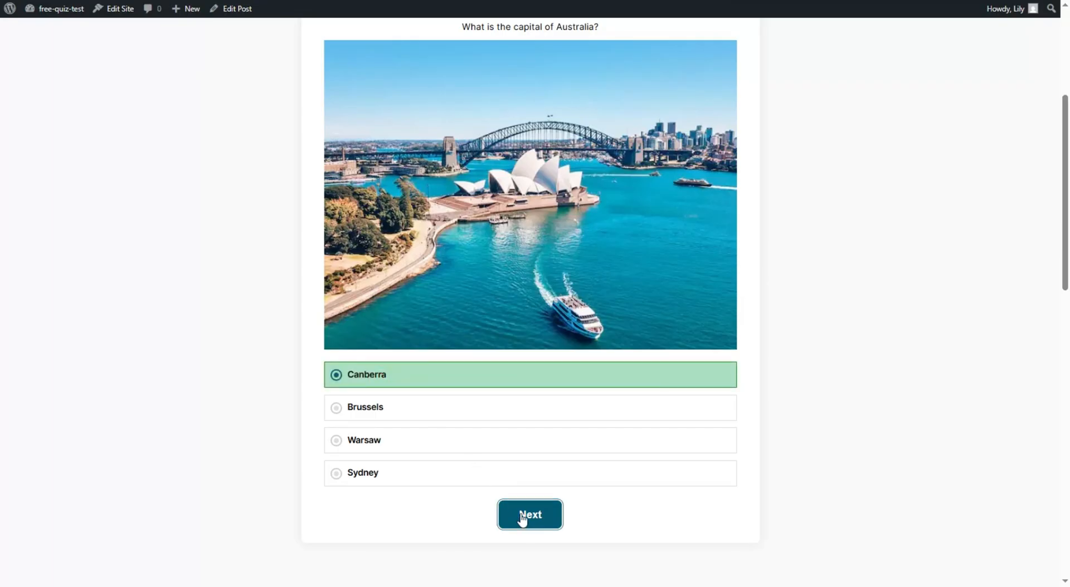
{"action": "left_click", "coordinate": [522, 516]}
{"action": "left_click", "coordinate": [408, 477]}
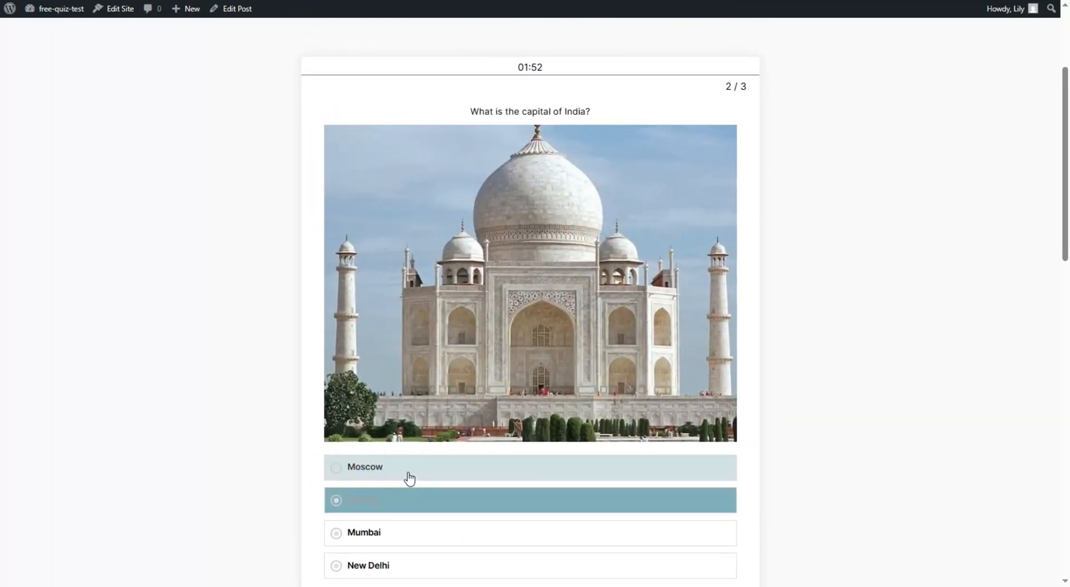
{"action": "left_click", "coordinate": [417, 448]}
{"action": "left_click", "coordinate": [410, 503]}
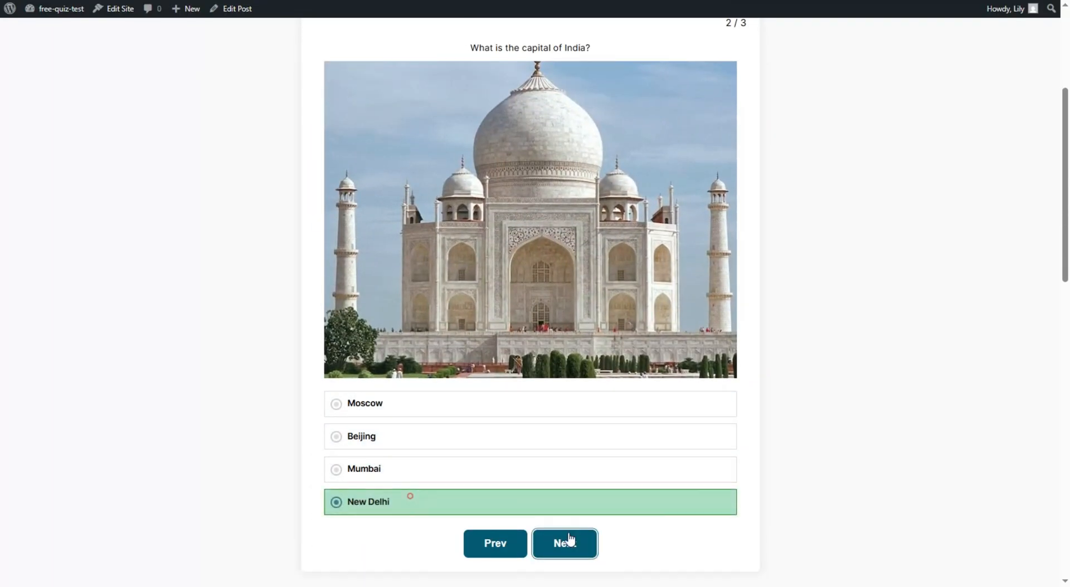
{"action": "left_click", "coordinate": [569, 542]}
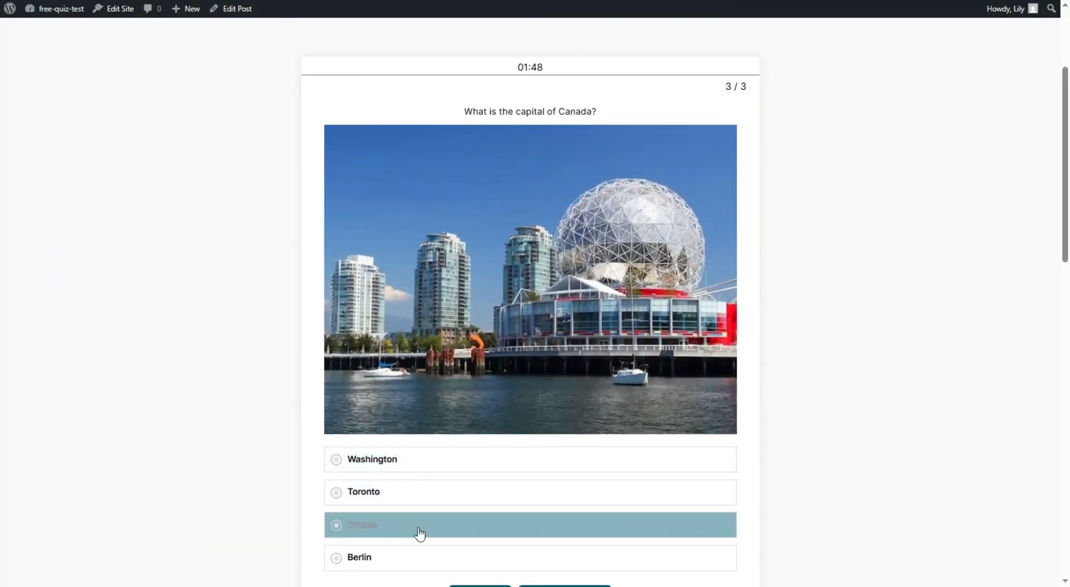
{"action": "left_click", "coordinate": [411, 527]}
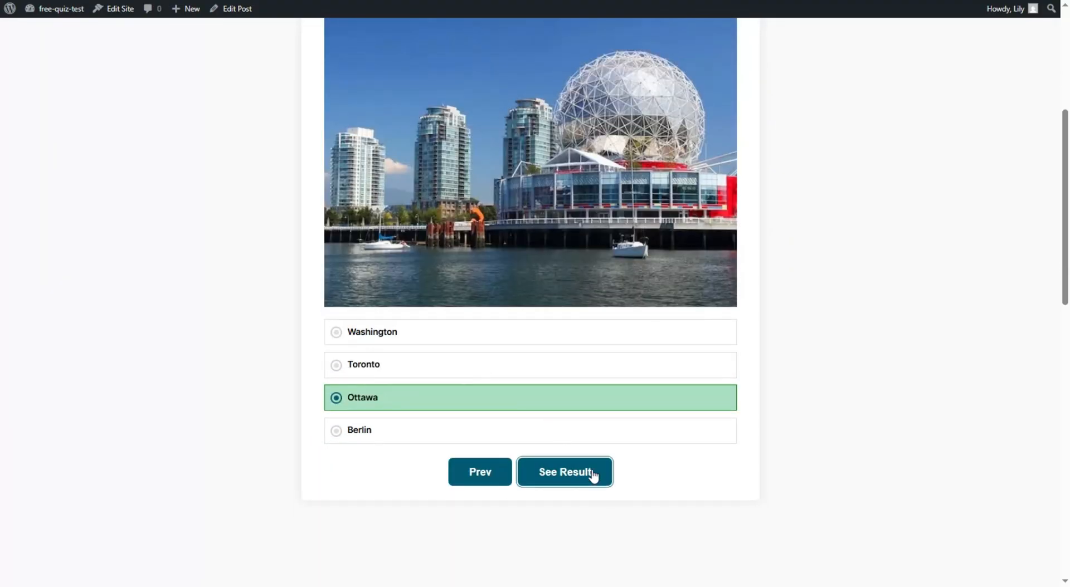
{"action": "left_click", "coordinate": [591, 475]}
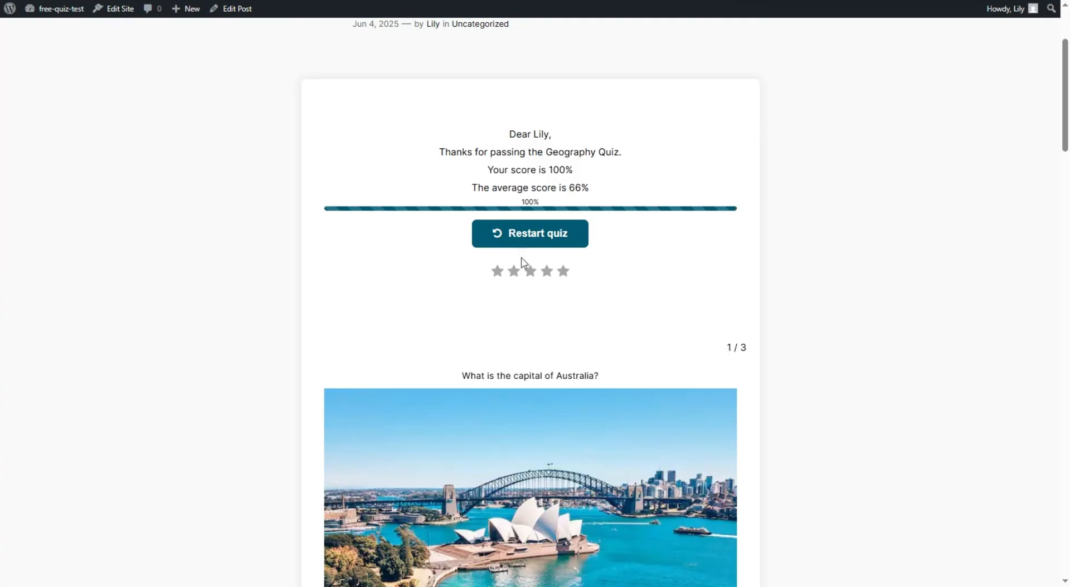
- Review the quiz results and highlight 'Geography Quiz' in the thank-you message
{"action": "scroll", "coordinate": [639, 199], "scroll_direction": "down", "scroll_amount": 20}
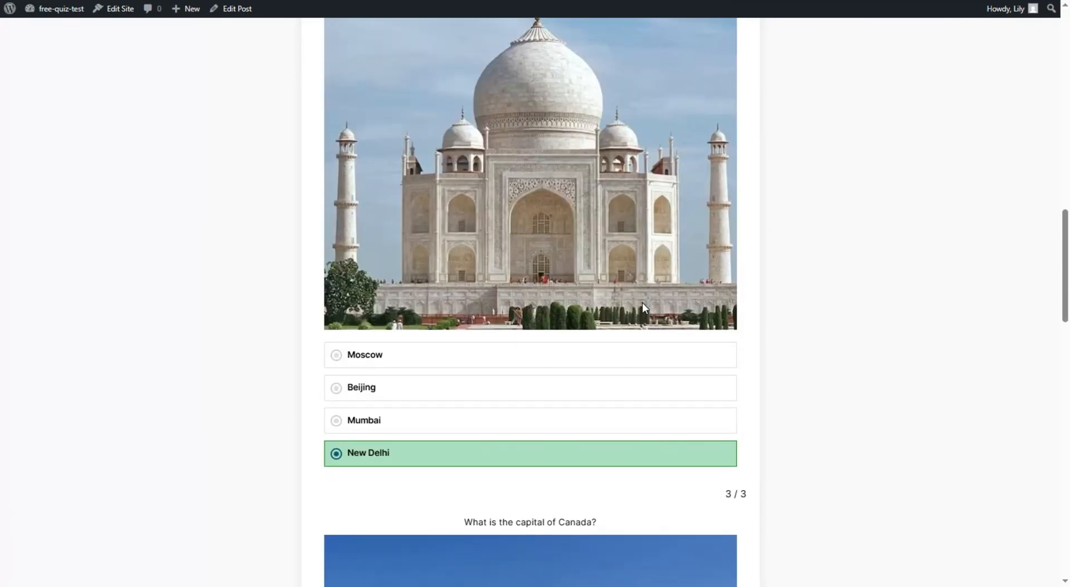
{"action": "scroll", "coordinate": [637, 313], "scroll_direction": "down", "scroll_amount": 5}
{"action": "scroll", "coordinate": [594, 334], "scroll_direction": "up", "scroll_amount": 5}
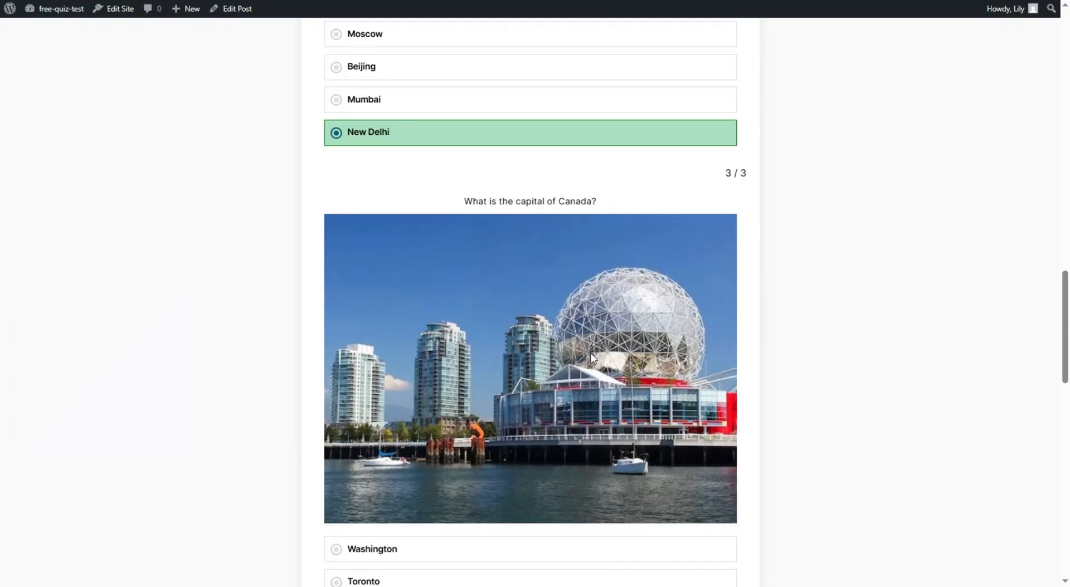
{"action": "scroll", "coordinate": [580, 317], "scroll_direction": "up", "scroll_amount": 20}
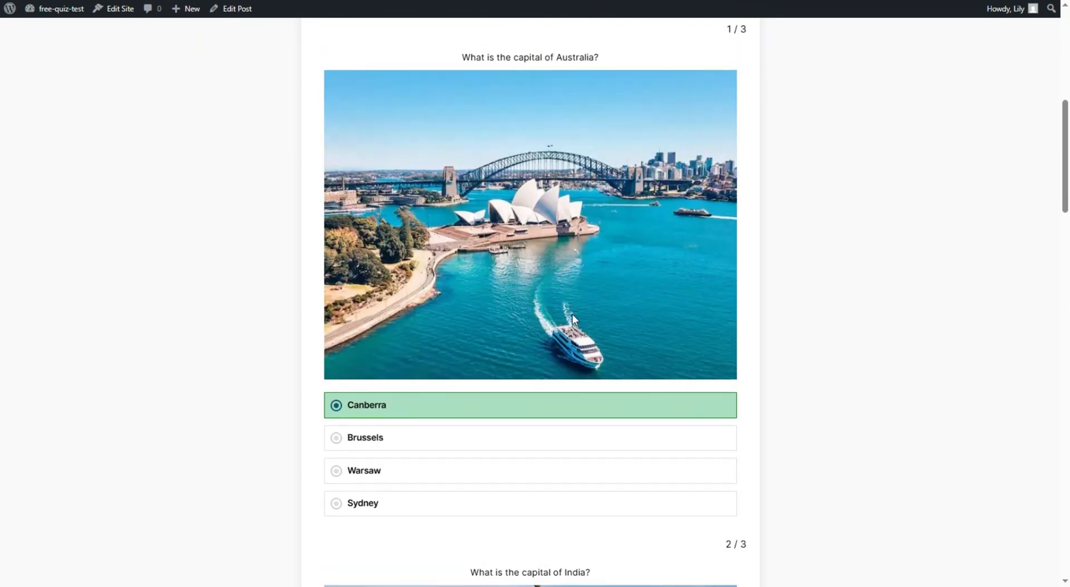
{"action": "scroll", "coordinate": [579, 302], "scroll_direction": "up", "scroll_amount": 3}
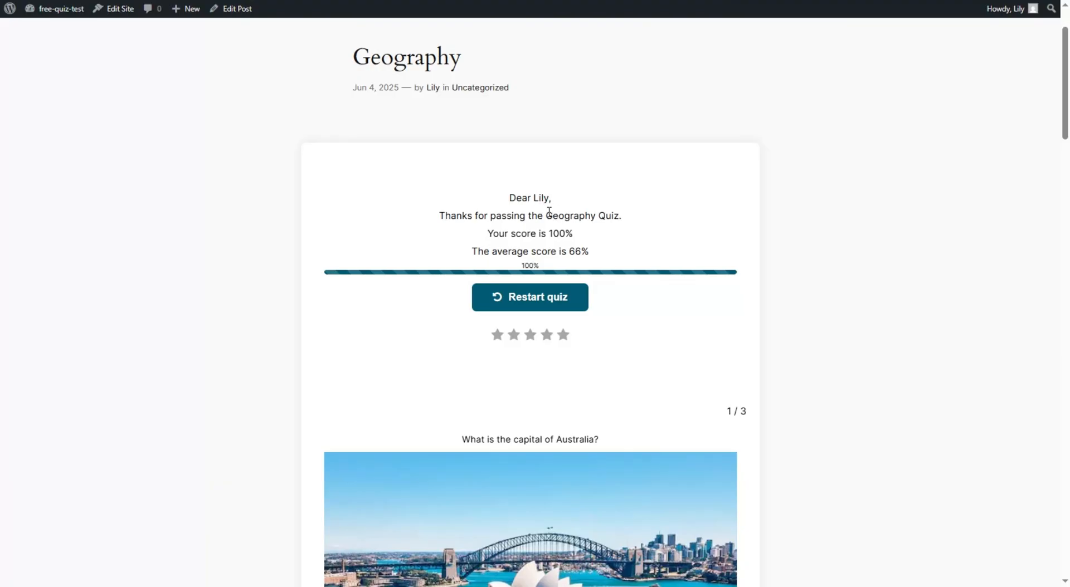
{"action": "left_click_drag", "start_coordinate": [546, 215], "coordinate": [633, 218]}
{"action": "left_click", "coordinate": [633, 214]}
- Give the quiz a five-star rating and bring up the empty feedback box
{"action": "left_click", "coordinate": [567, 338]}
{"action": "left_click", "coordinate": [567, 338]}
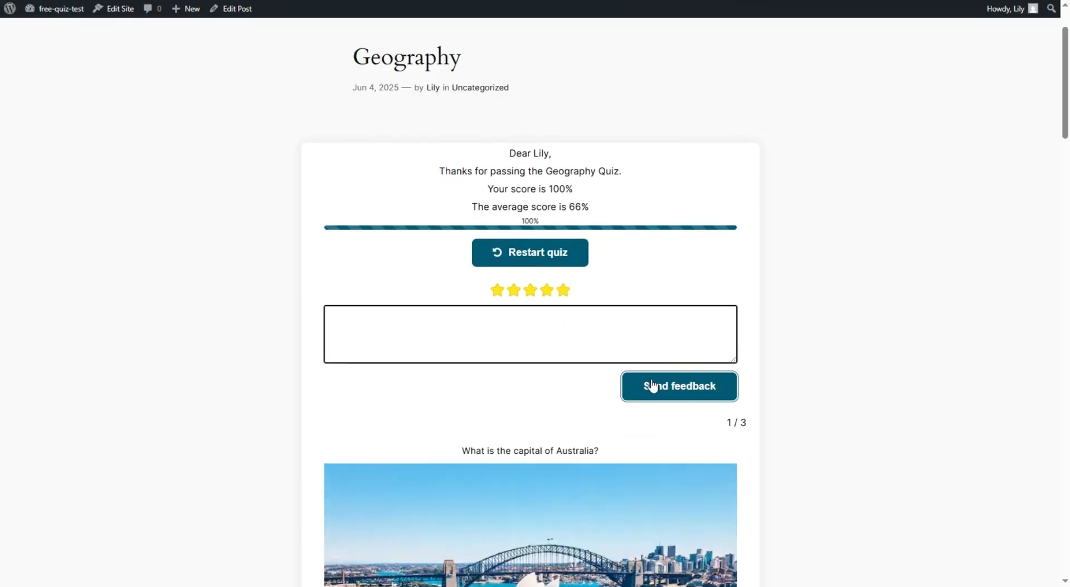
{"action": "scroll", "coordinate": [648, 398], "scroll_direction": "down", "scroll_amount": 1}
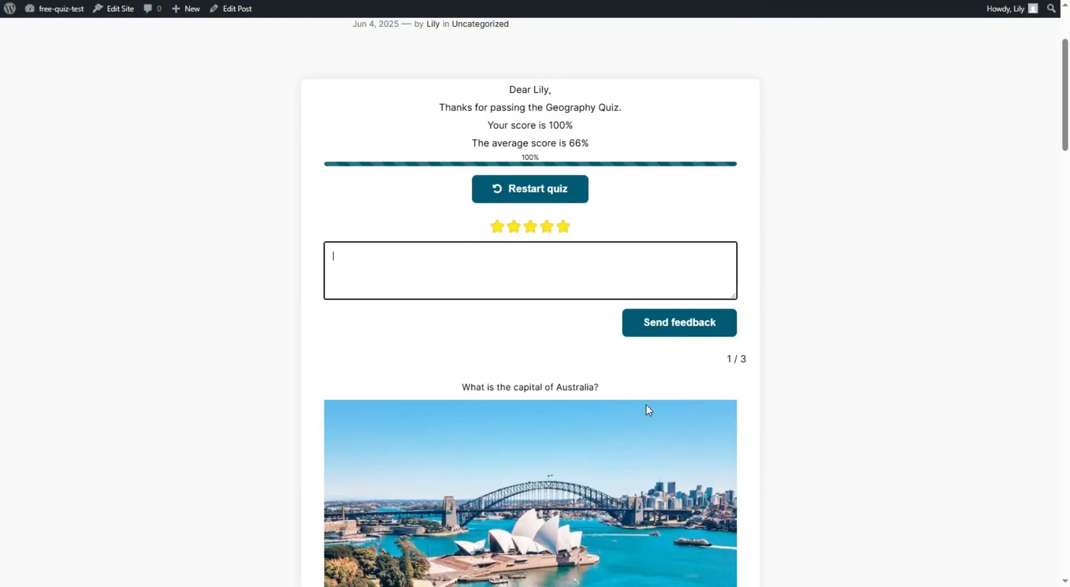